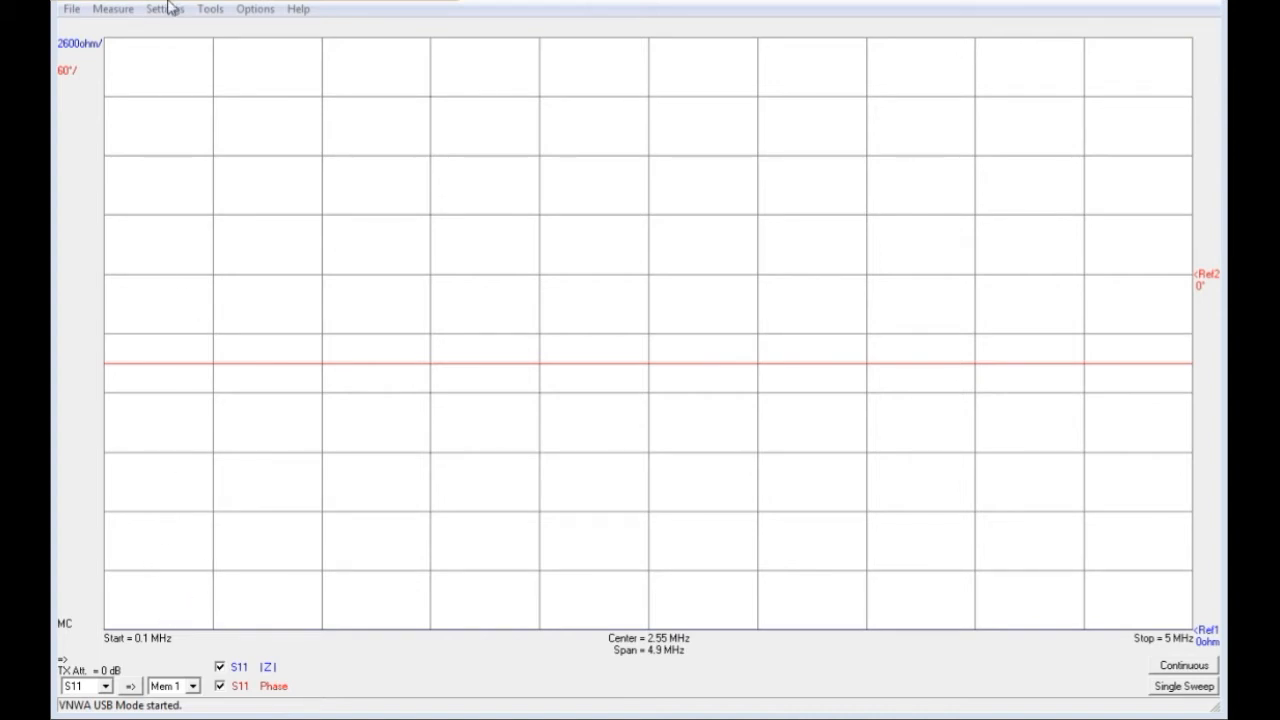
Open the hardware setup, run the audio level test, stop it and close the setup.
left_click(252, 12)
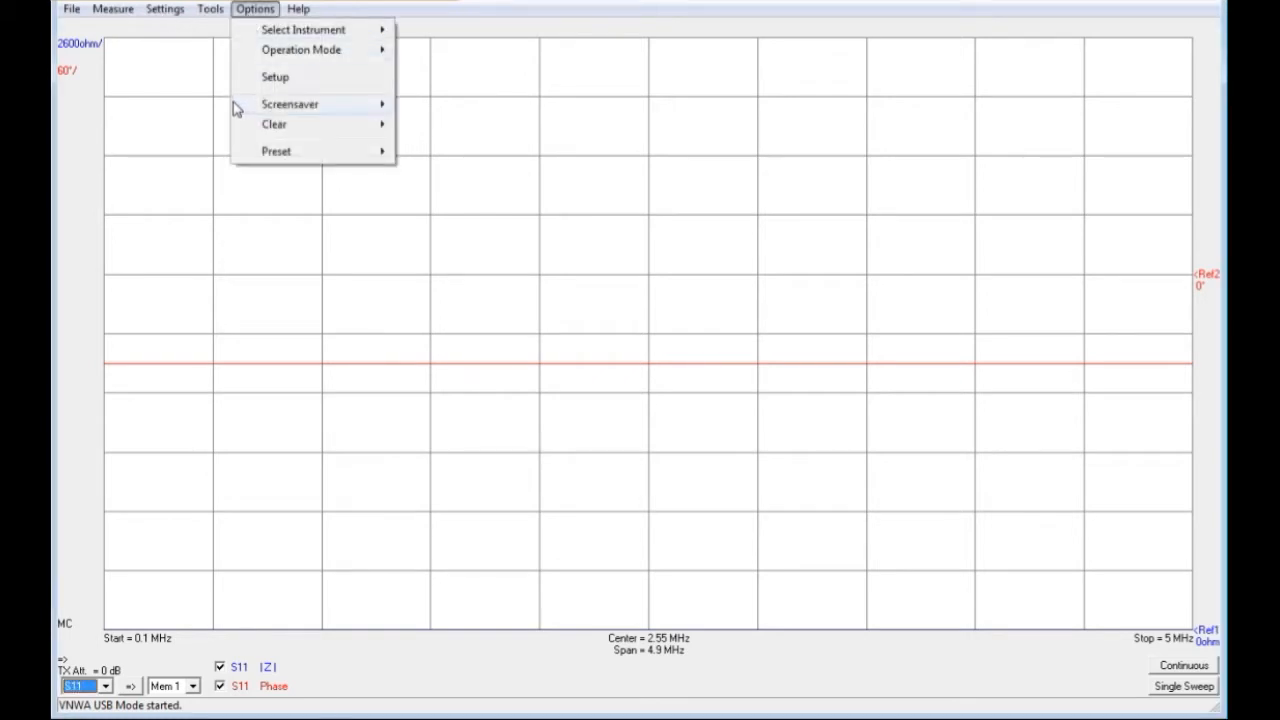
left_click(275, 80)
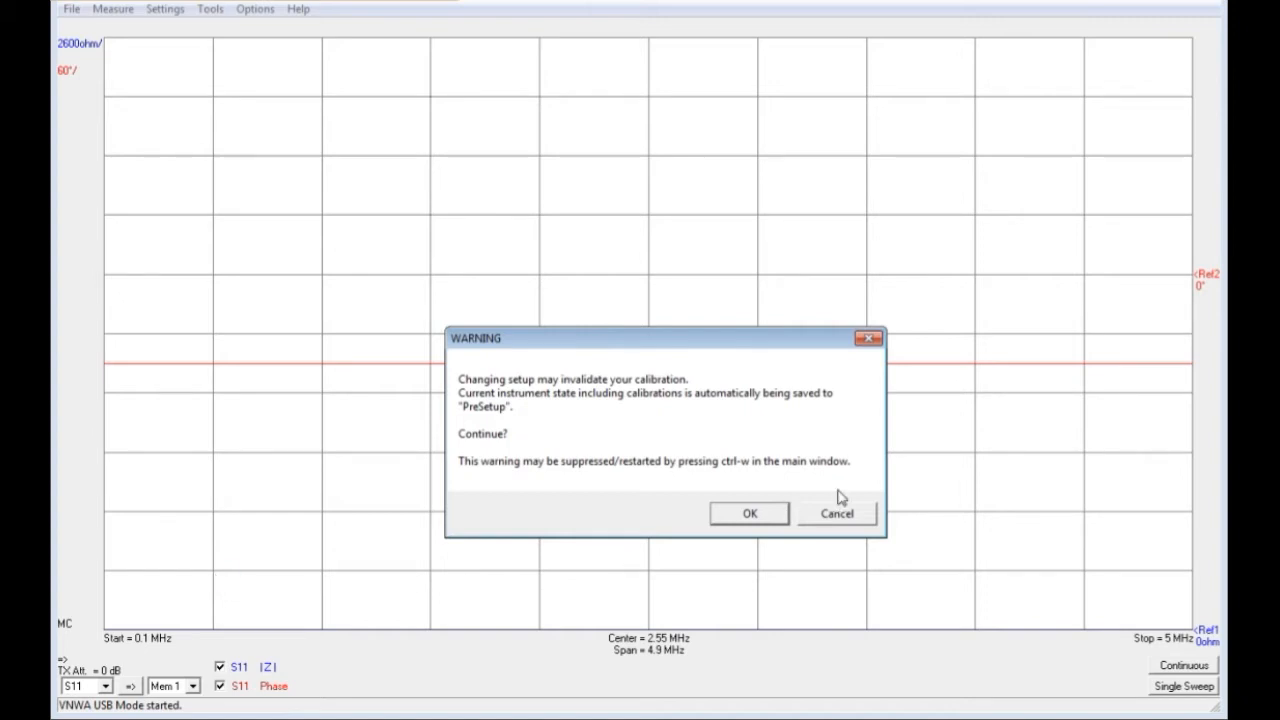
left_click(750, 514)
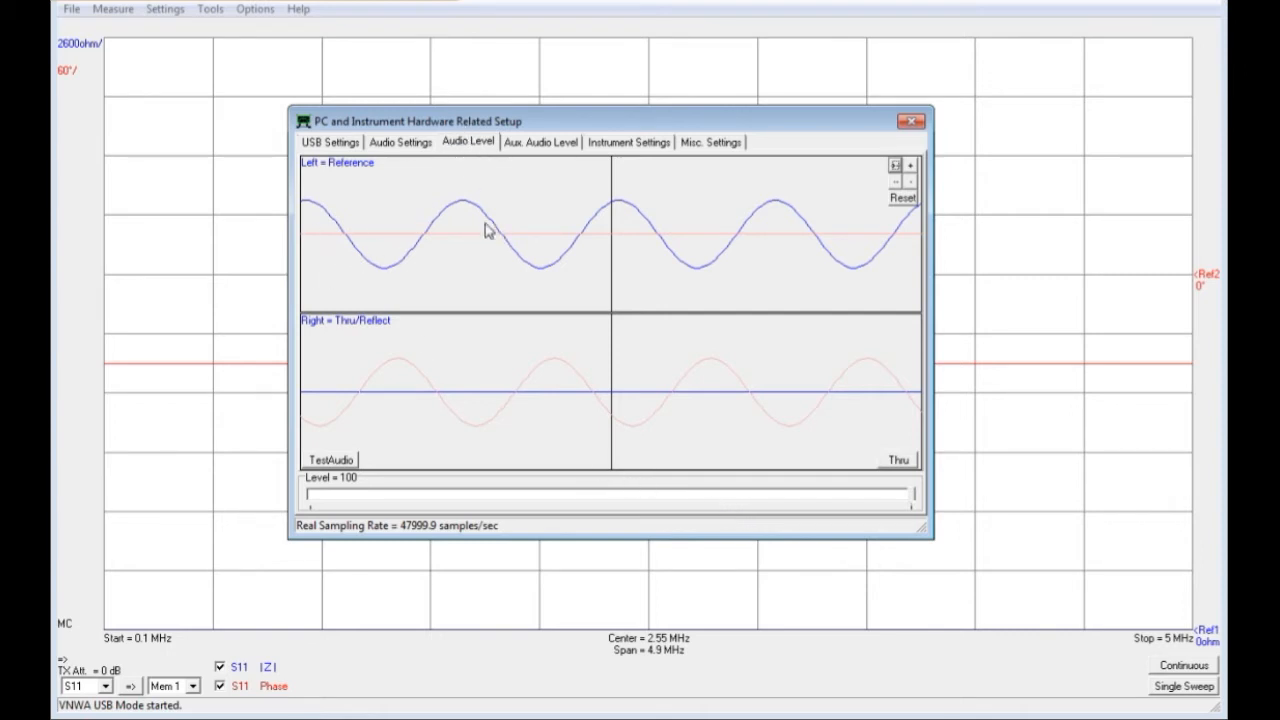
left_click(326, 462)
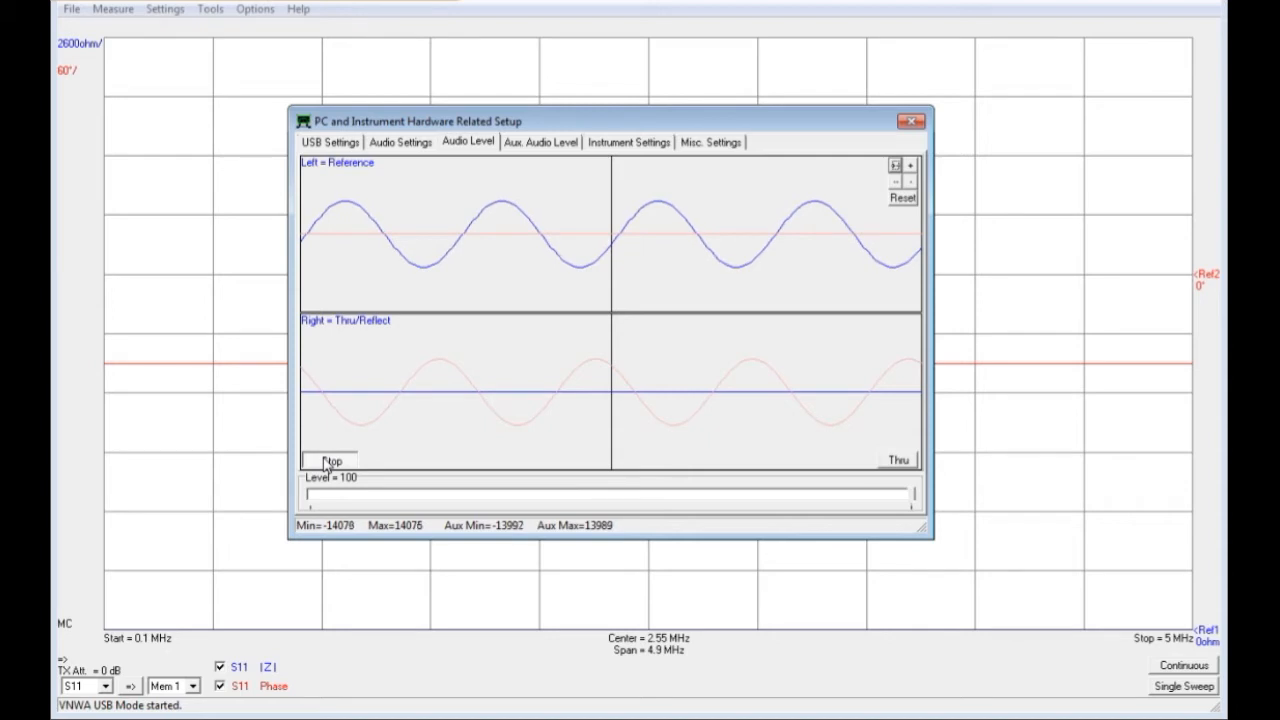
left_click(327, 462)
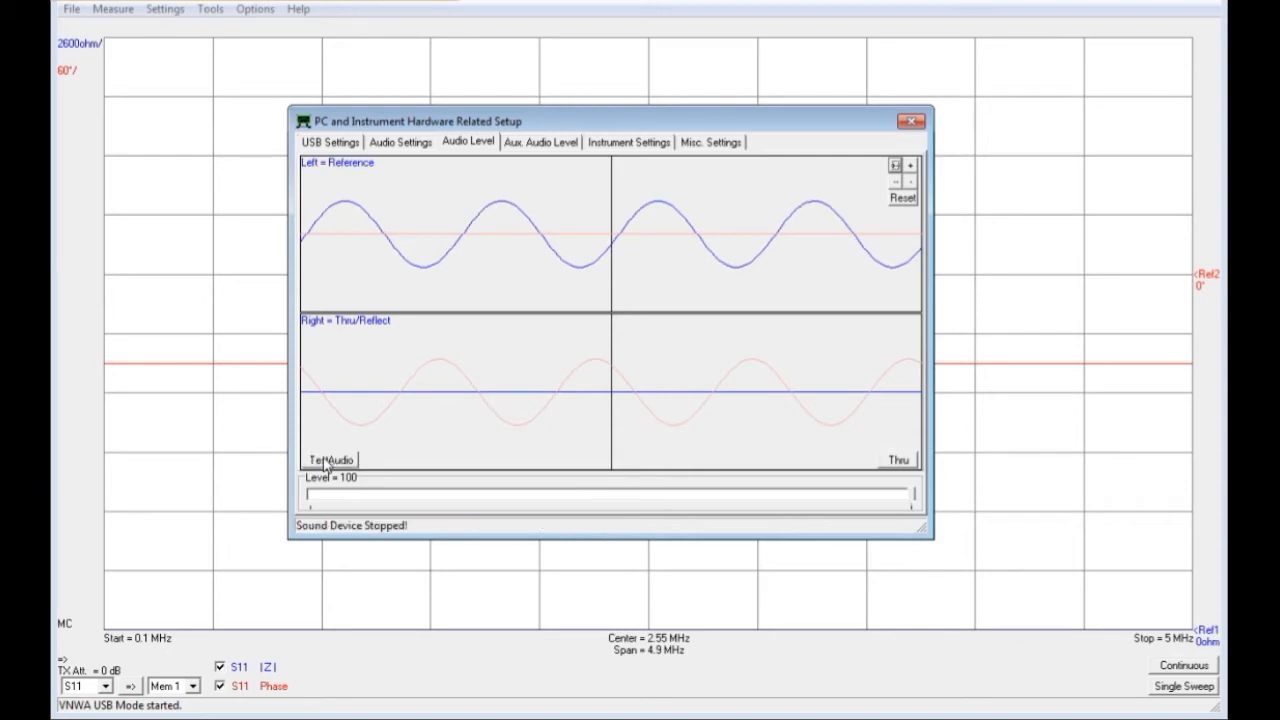
left_click(907, 126)
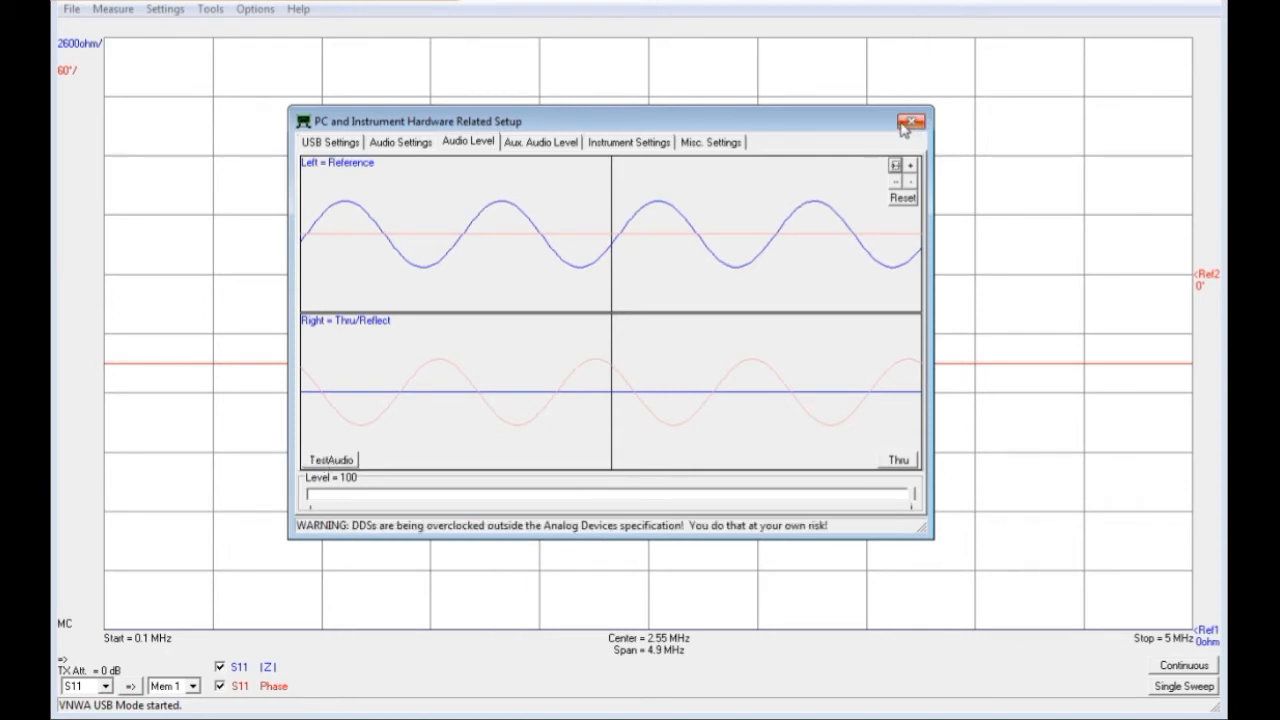
left_click(907, 123)
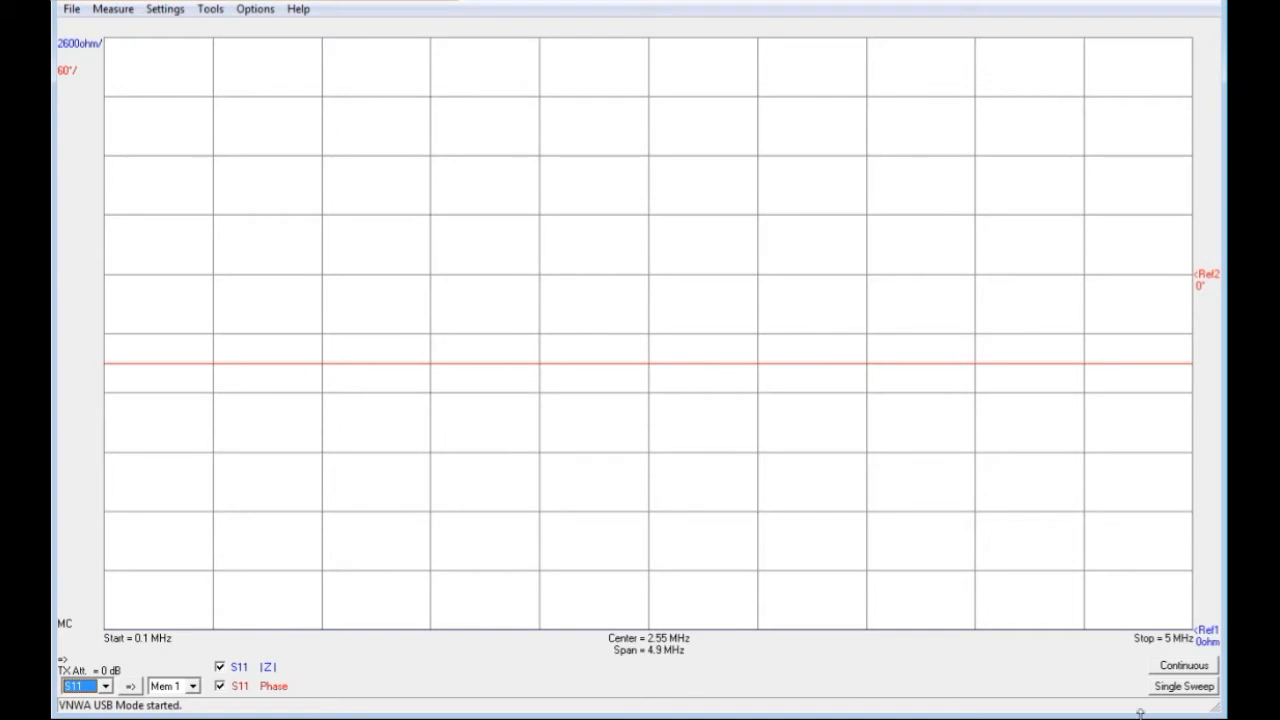
Run a single S11 sweep, and start and stop continuous sweeping.
left_click(1196, 687)
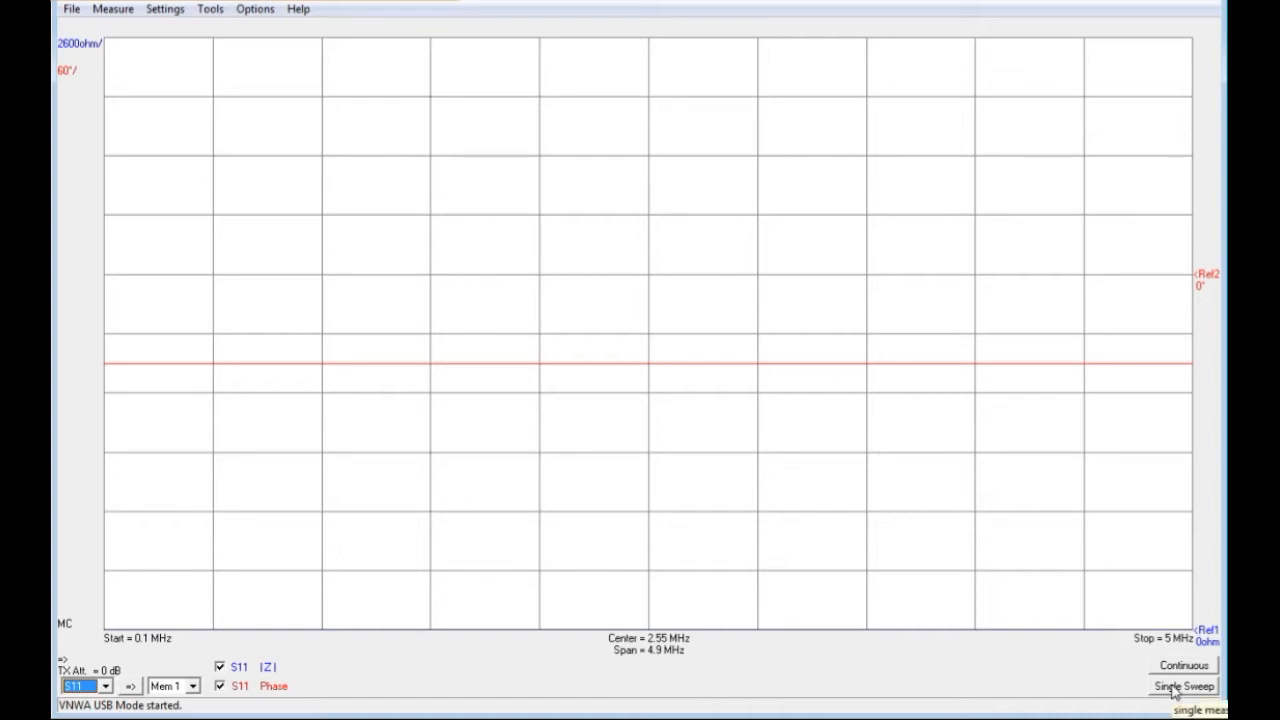
left_click(1175, 687)
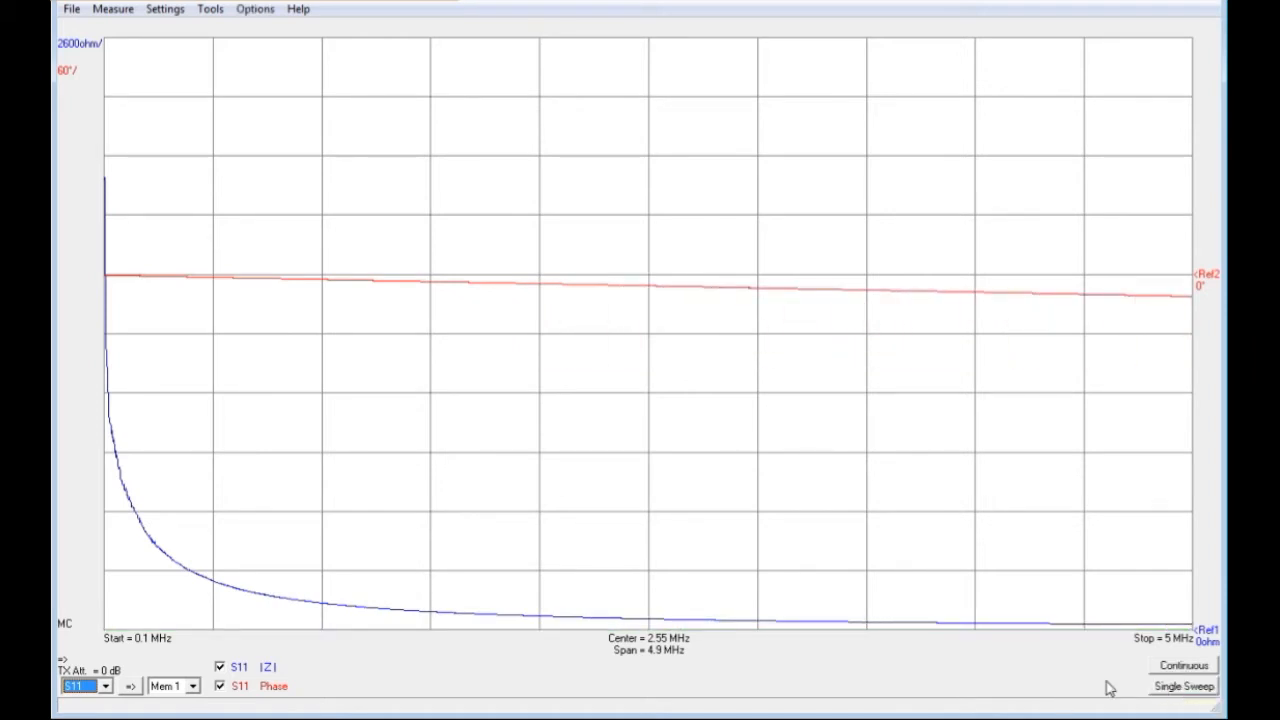
left_click(1168, 664)
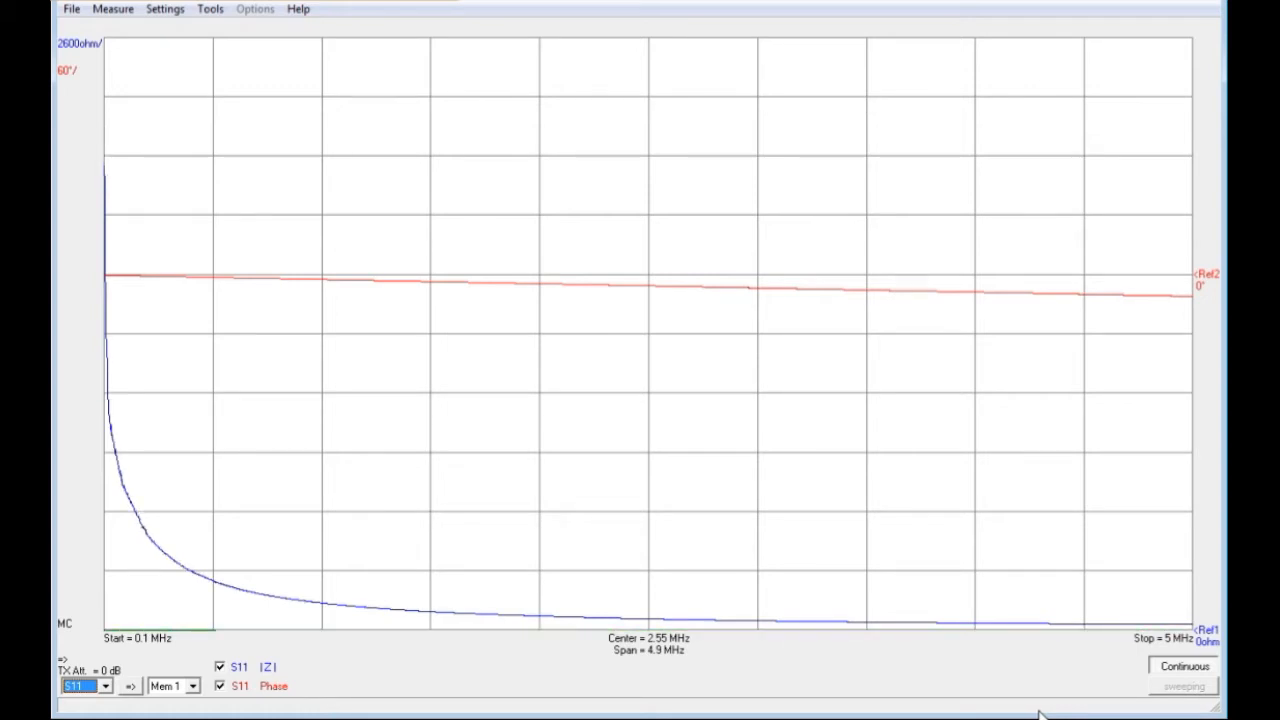
left_click(1182, 668)
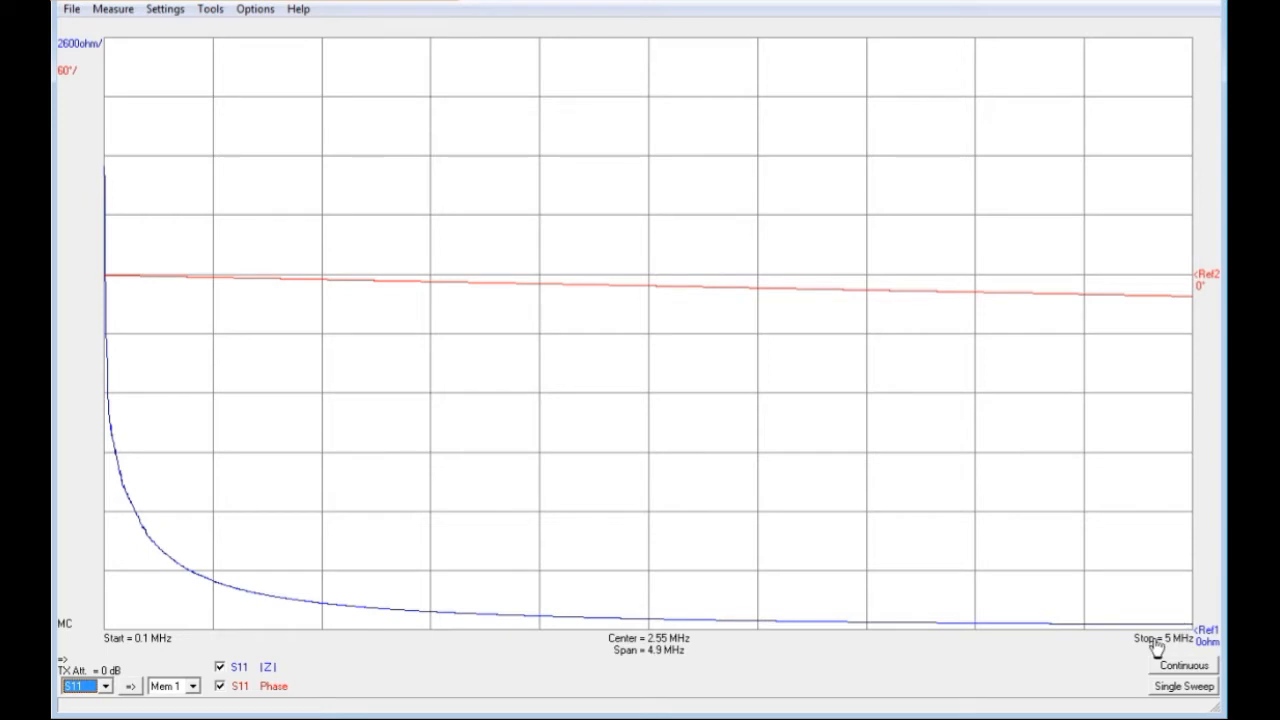
Set the sweep's stop frequency to 25 MHz, keeping the unit at MHz.
left_click(142, 645)
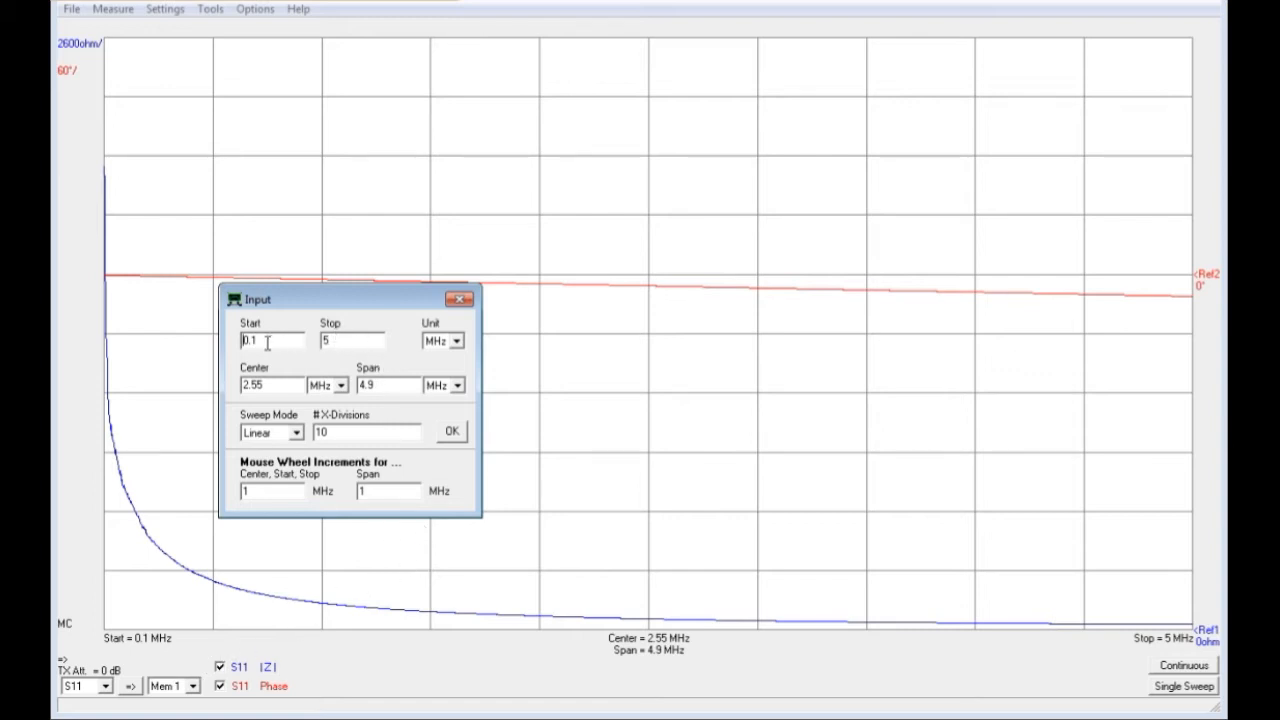
left_click(456, 341)
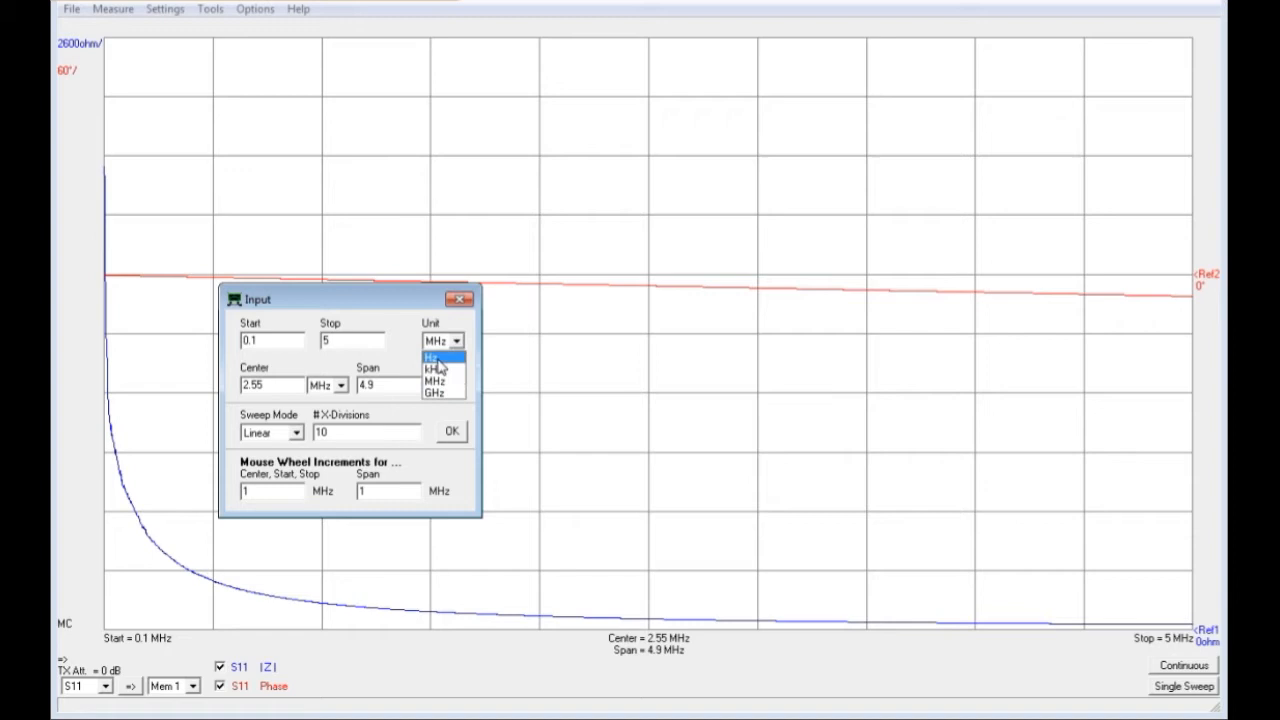
left_click(440, 382)
left_click(355, 340)
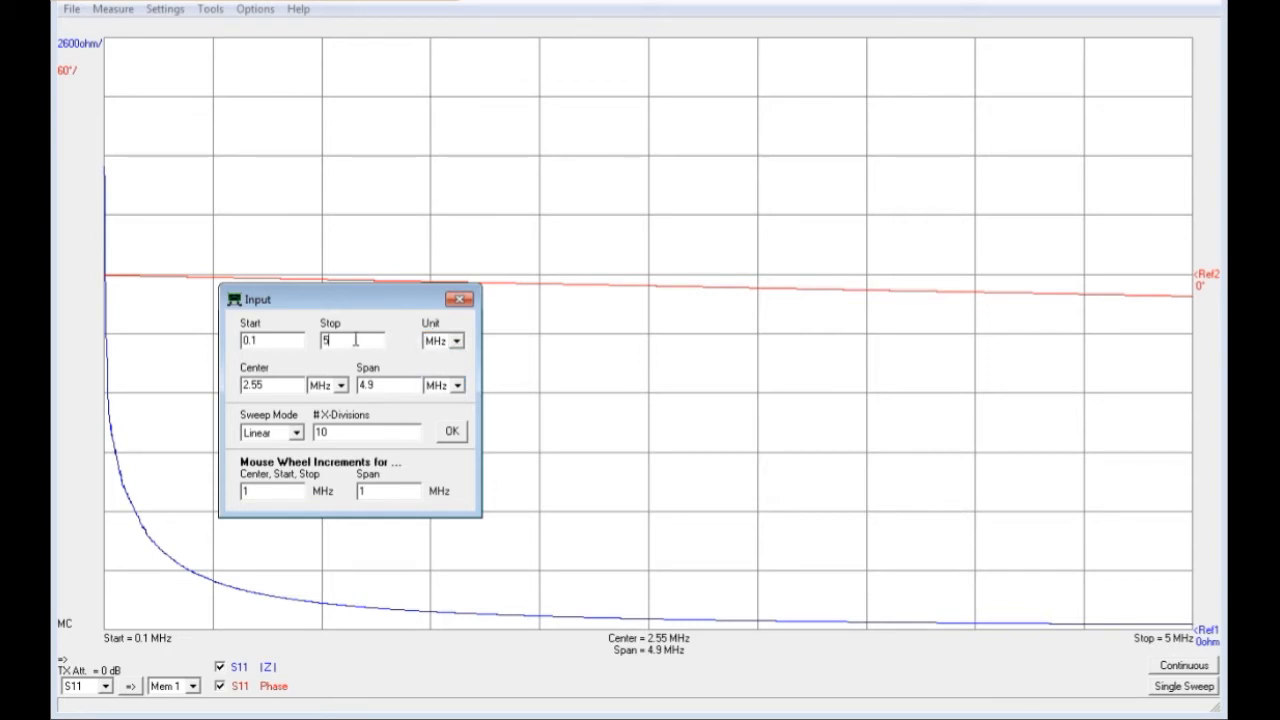
key("BackSpace")
type("25")
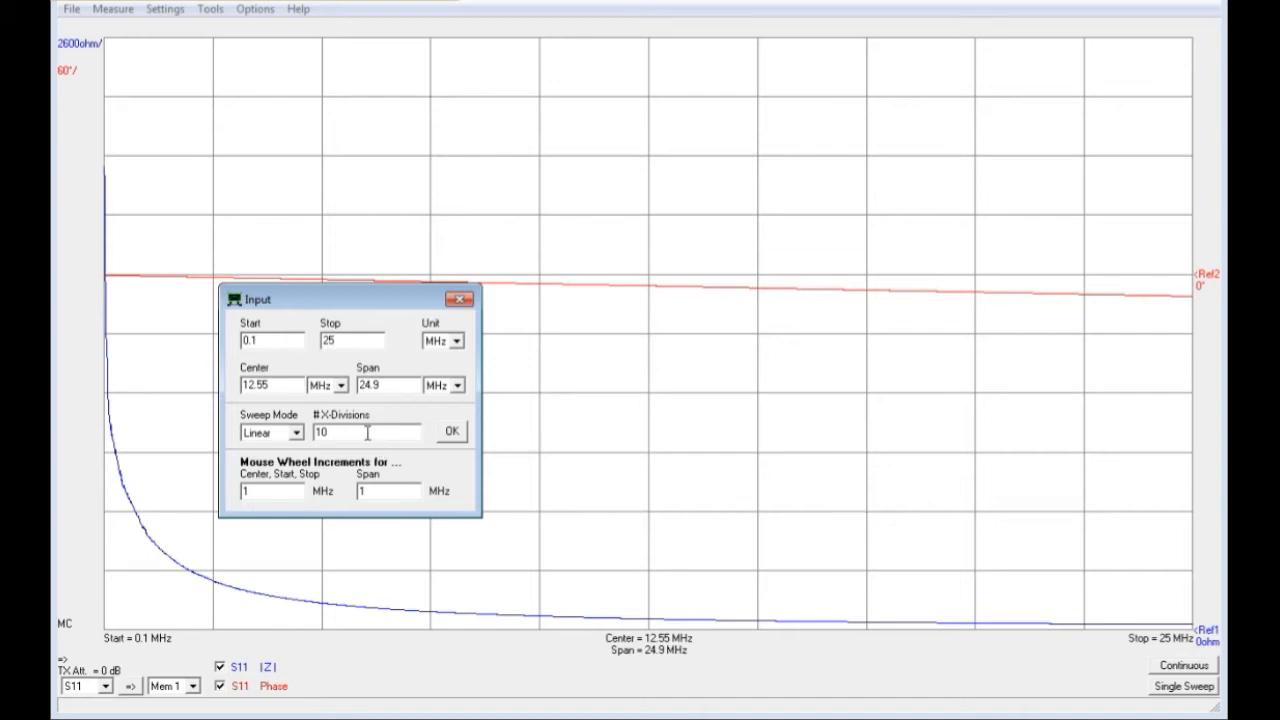
left_click(461, 432)
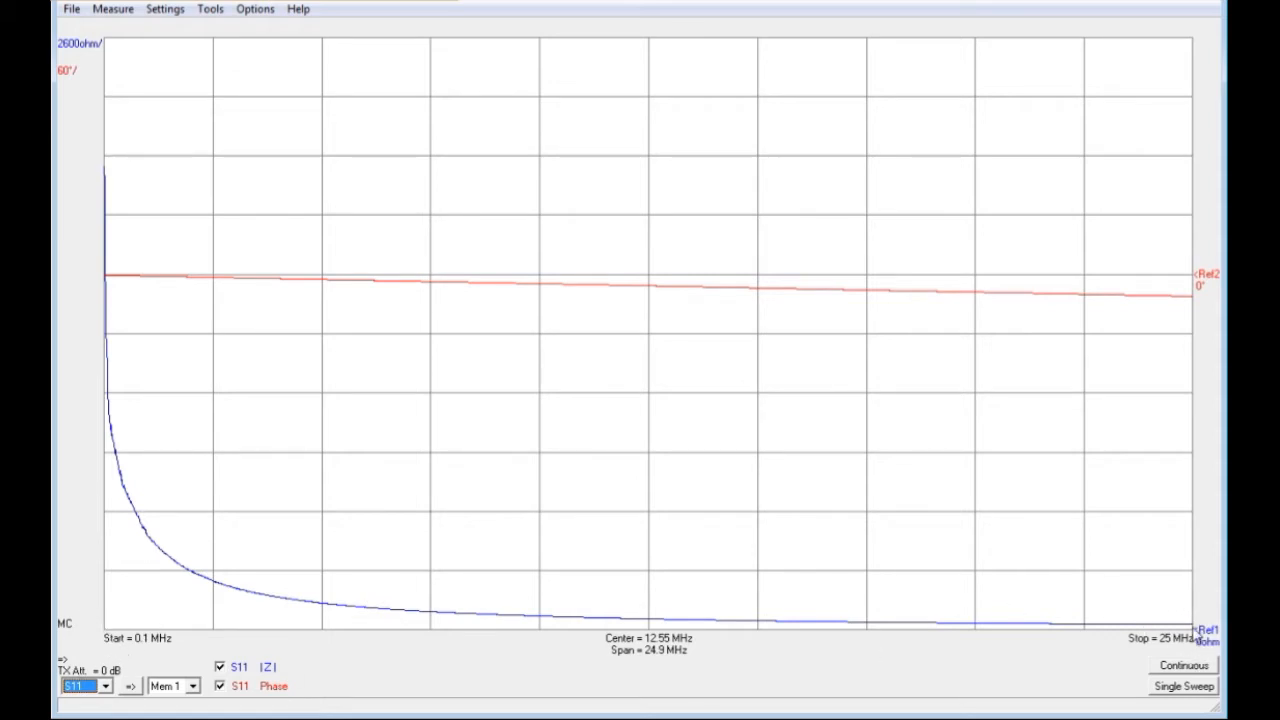
Try 512 as the number of datapoints in the sweep settings.
left_click(116, 12)
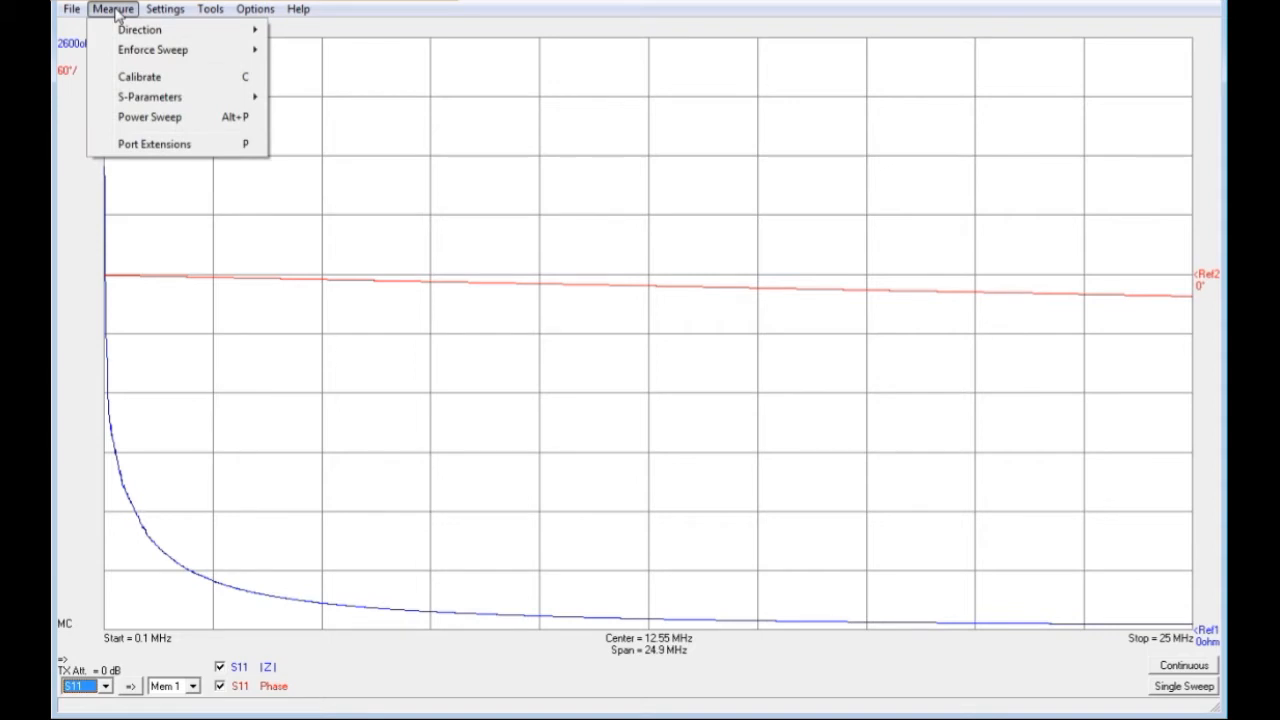
mouse_move(165, 12)
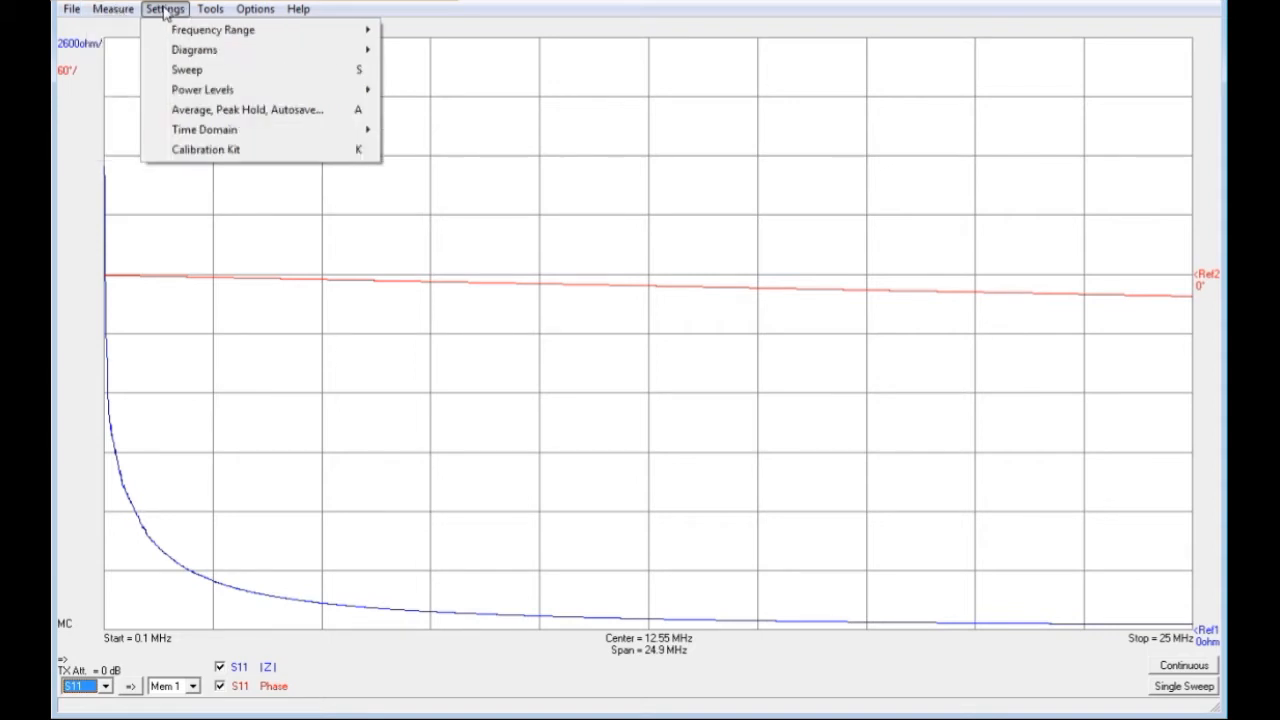
left_click(186, 70)
left_click_drag(186, 100, 487, 127)
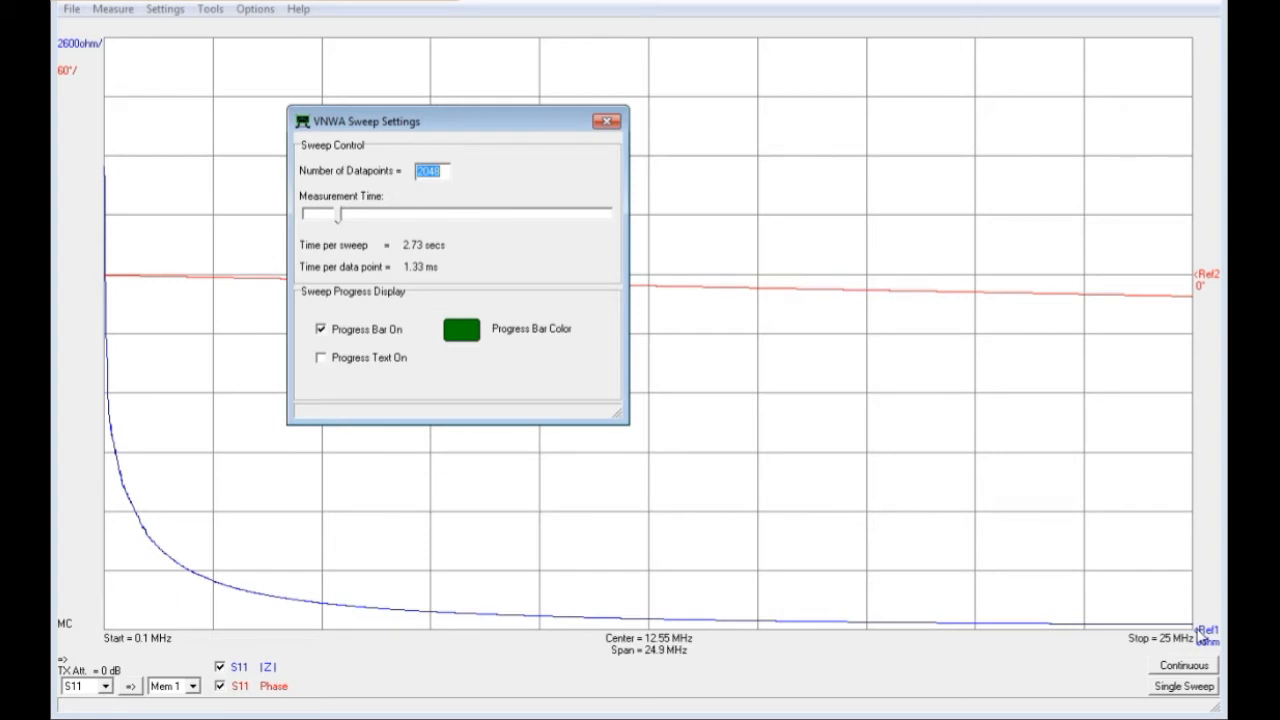
left_click(338, 219)
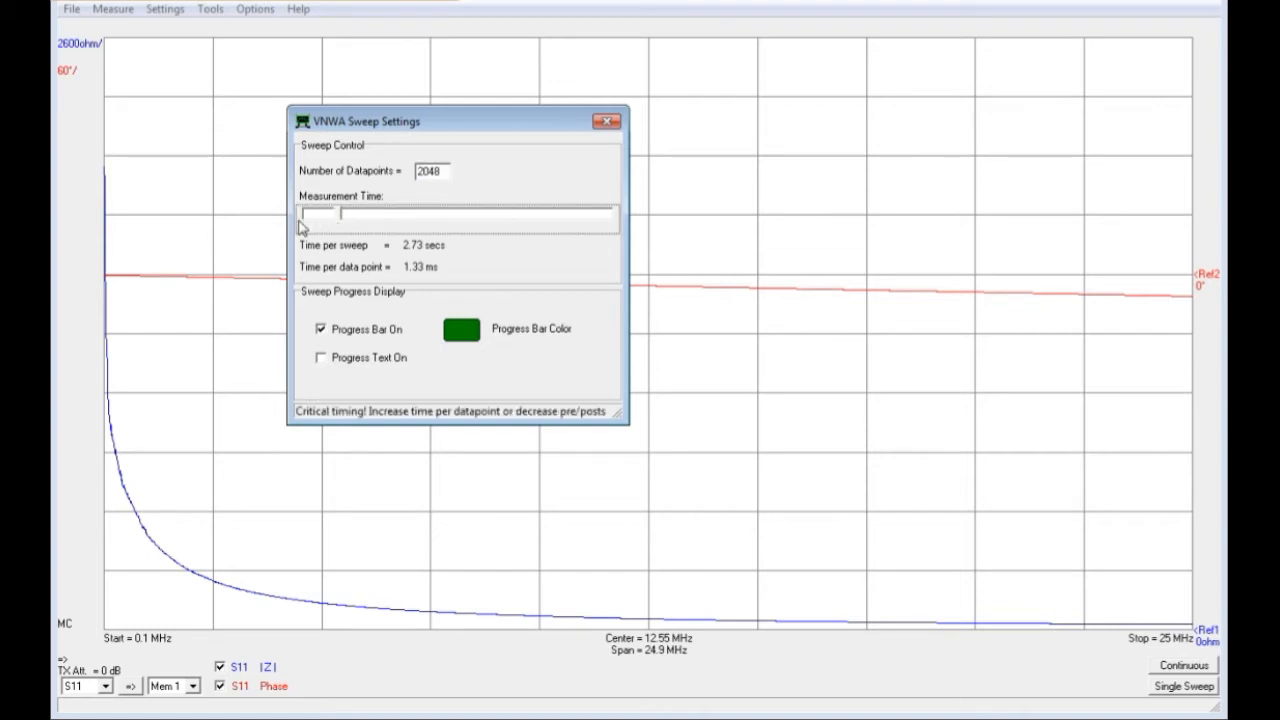
left_click(445, 172)
key("BackSpace")
key("BackSpace")
key("BackSpace")
key("BackSpace")
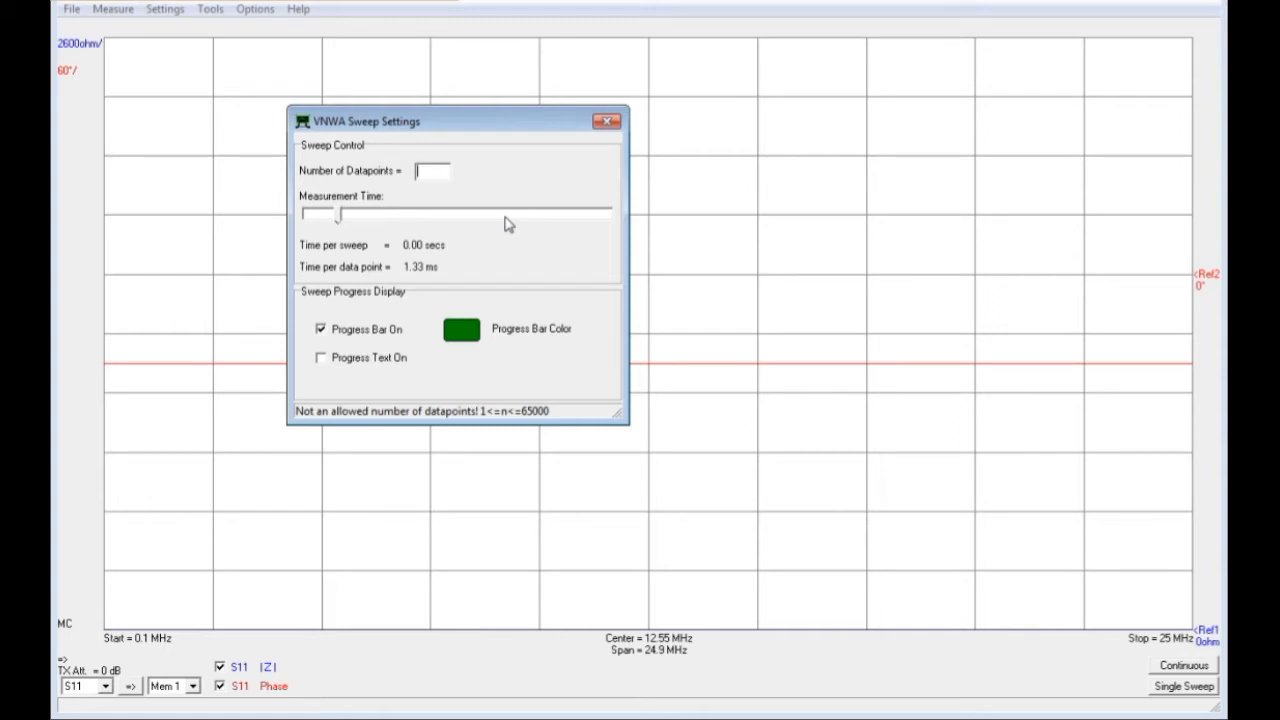
type("512")
left_click(541, 216)
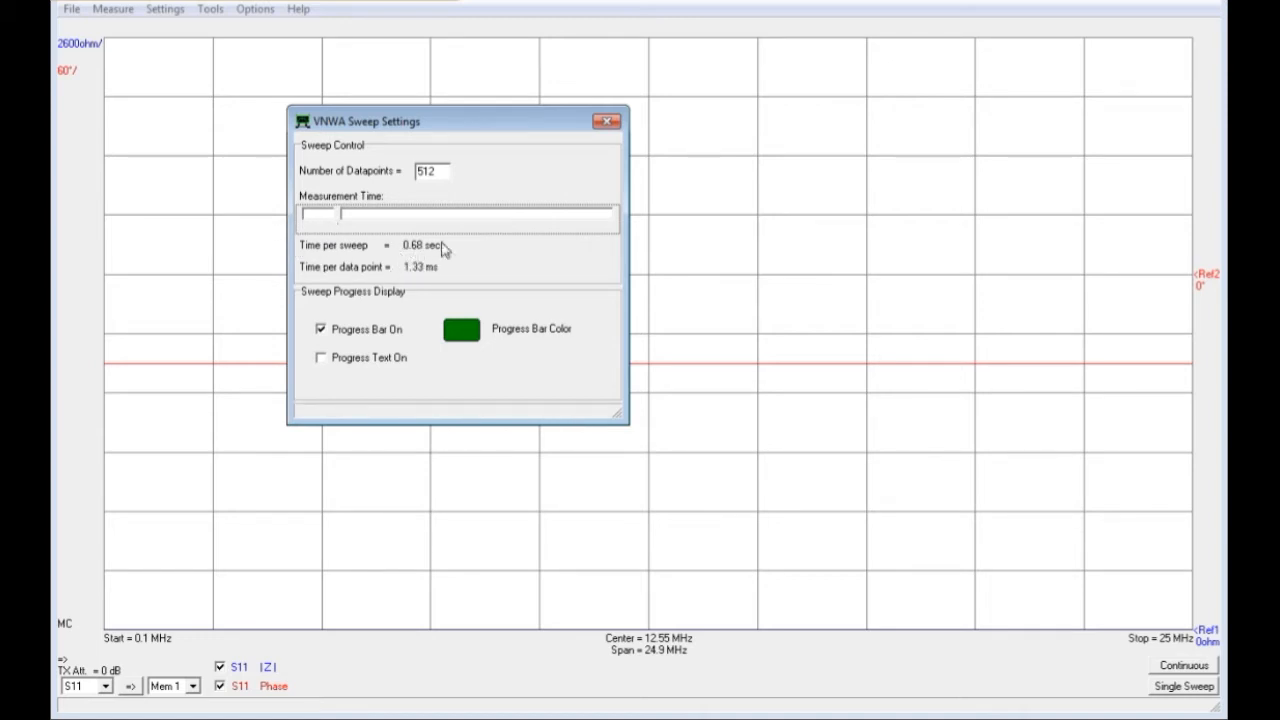
Try 8192 and 4096 sweep datapoints, settle on 2048 and close the sweep settings.
left_click_drag(440, 172, 398, 183)
type("2048")
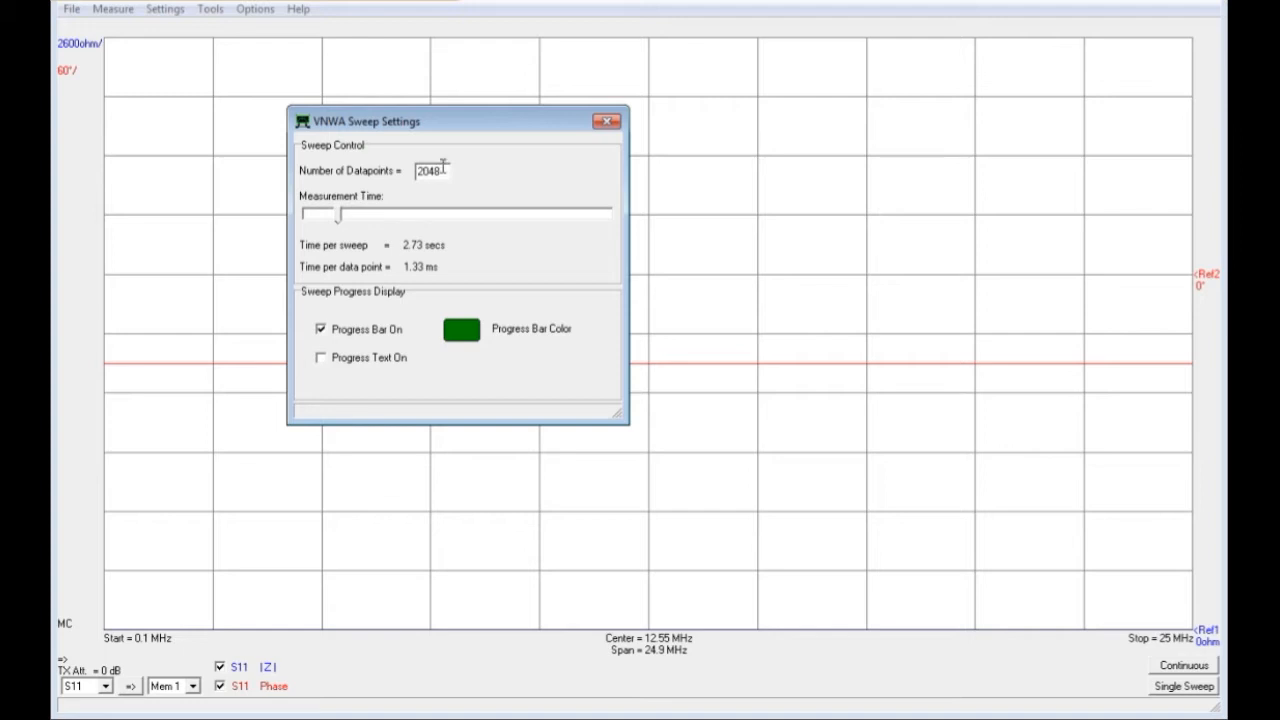
left_click_drag(443, 172, 359, 178)
type("8192")
double_click(441, 164)
type("2048")
double_click(439, 170)
type("4096")
double_click(444, 171)
type("2048")
left_click(607, 121)
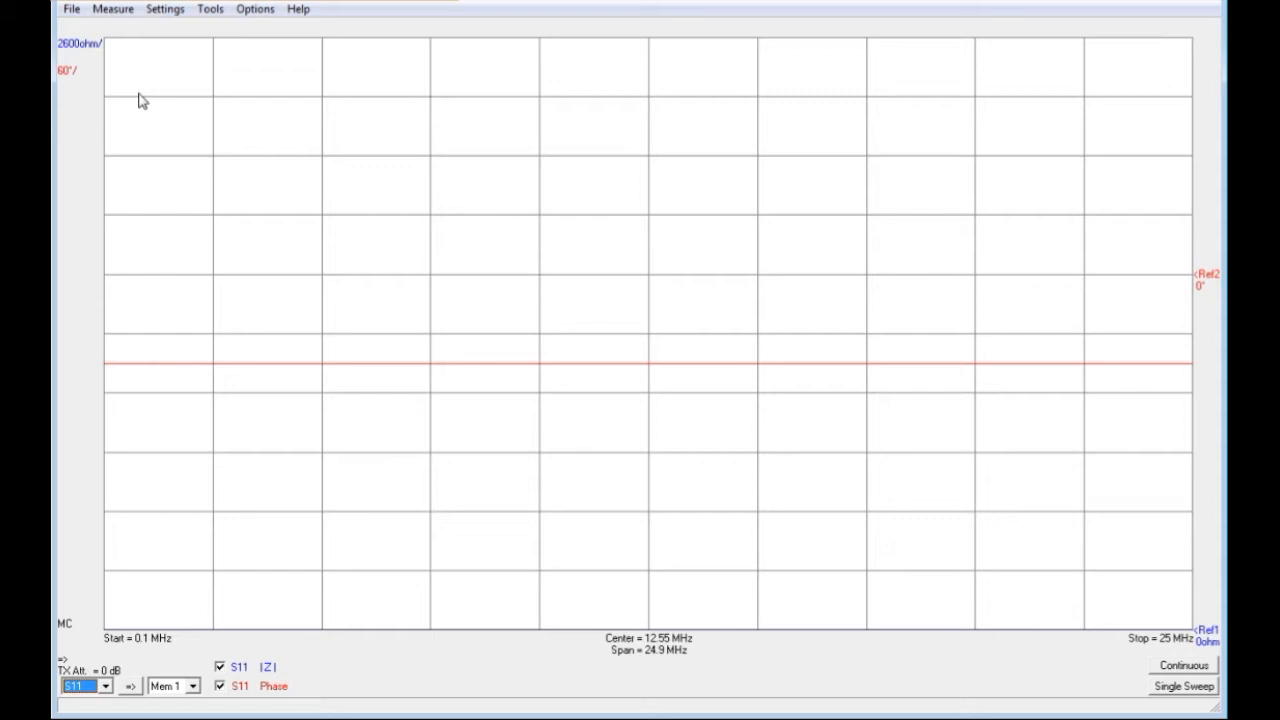
Open the full calibration window and turn the master calibration off.
left_click(162, 12)
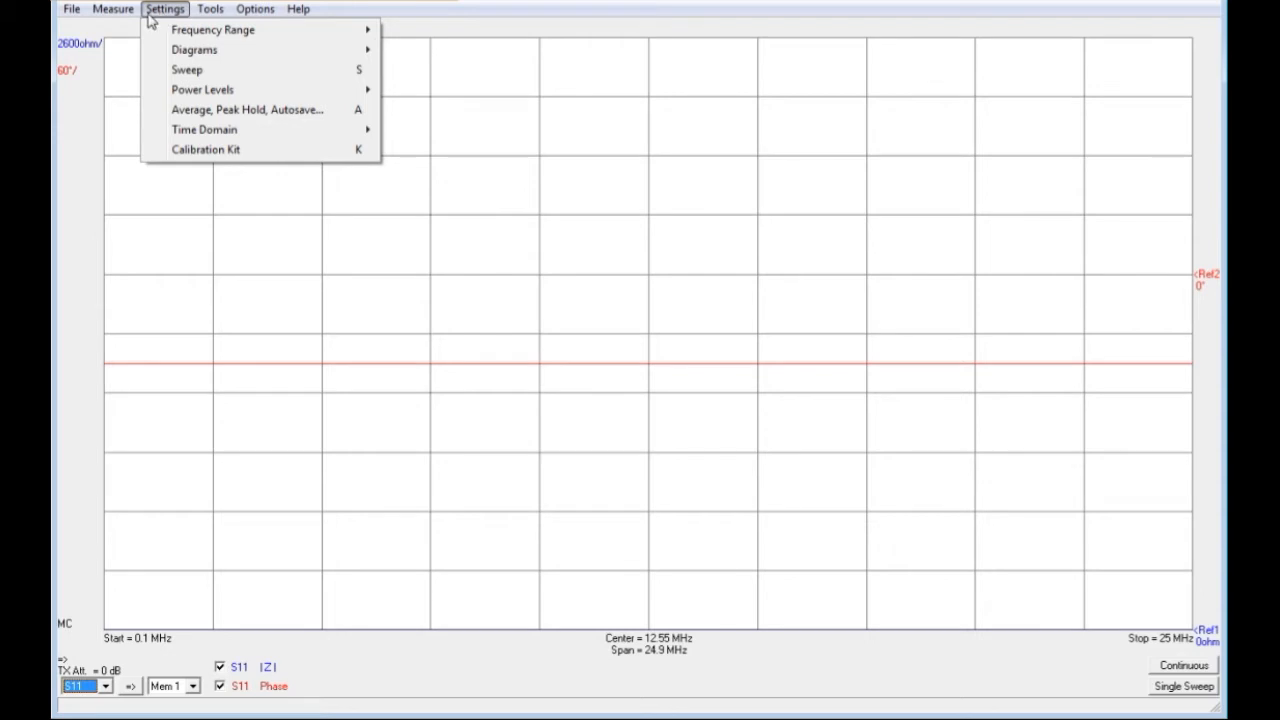
mouse_move(106, 22)
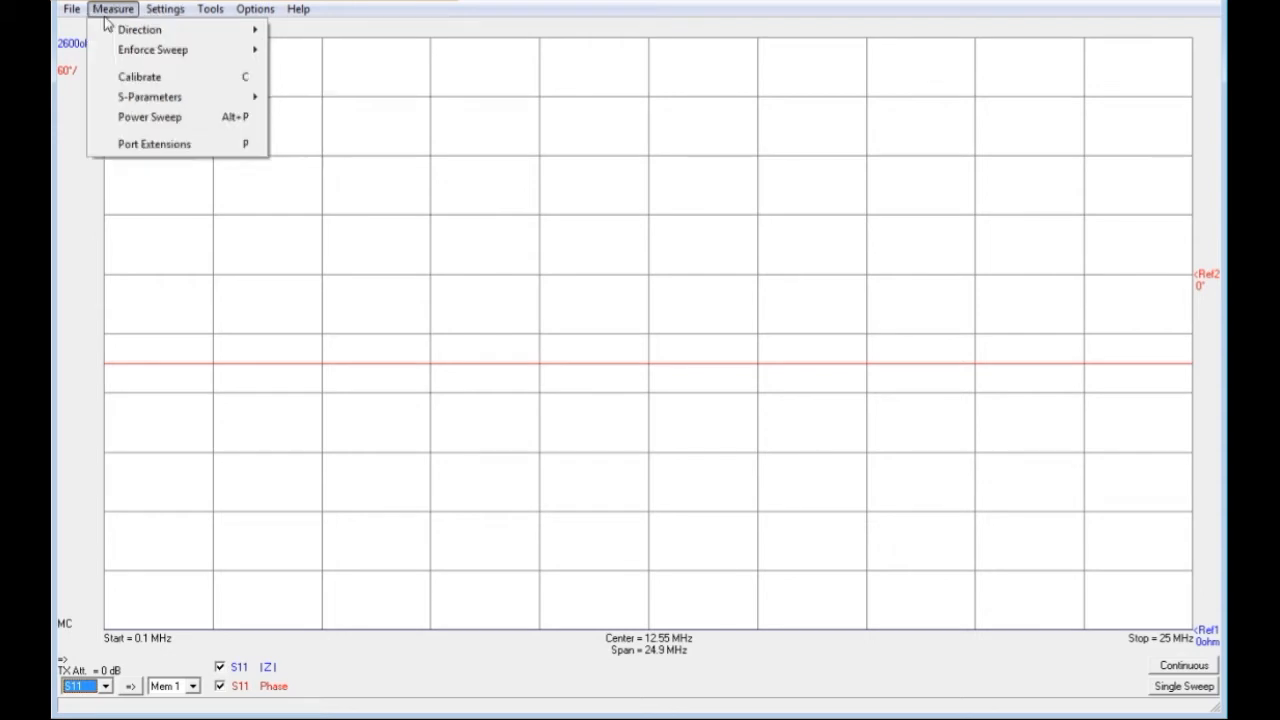
left_click(113, 80)
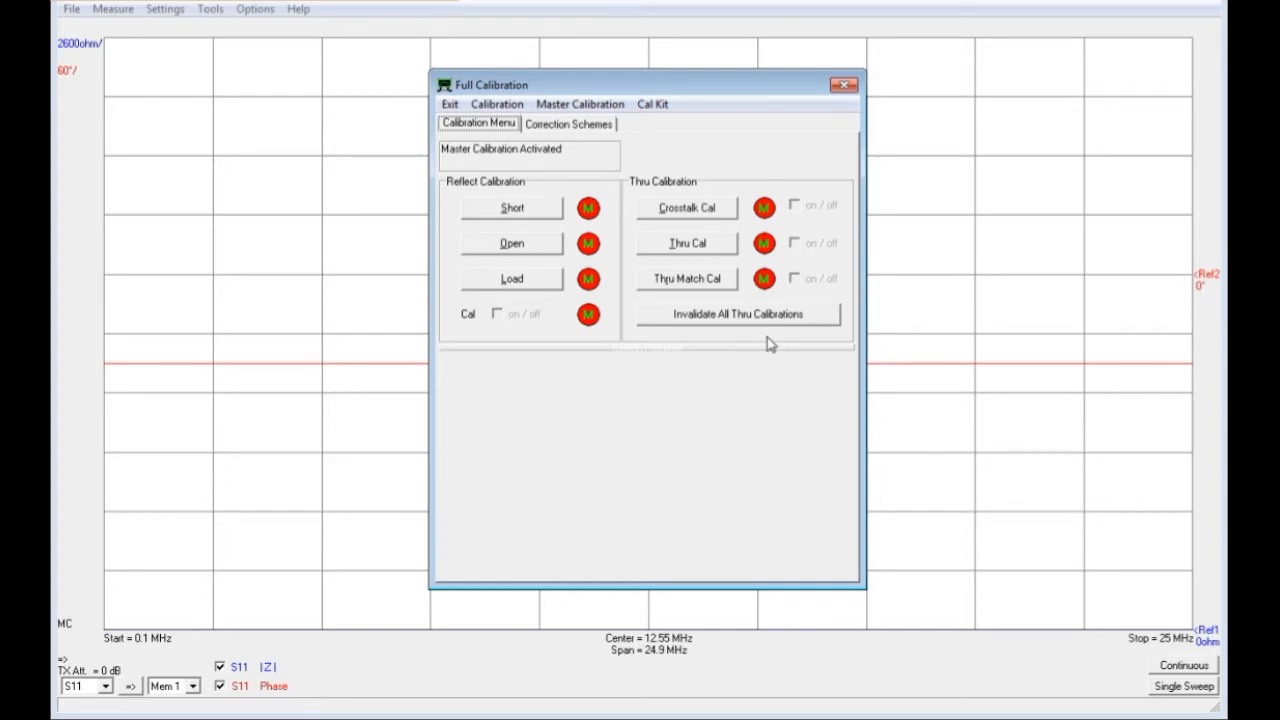
left_click(582, 106)
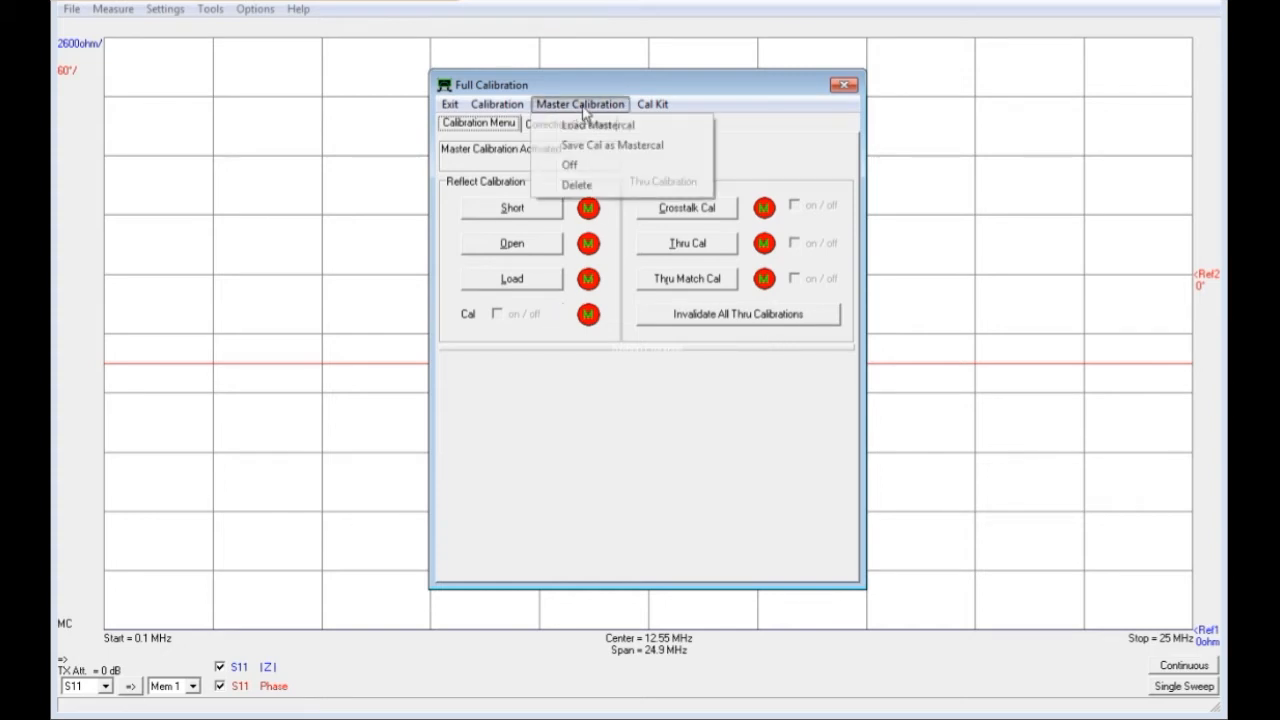
left_click(575, 165)
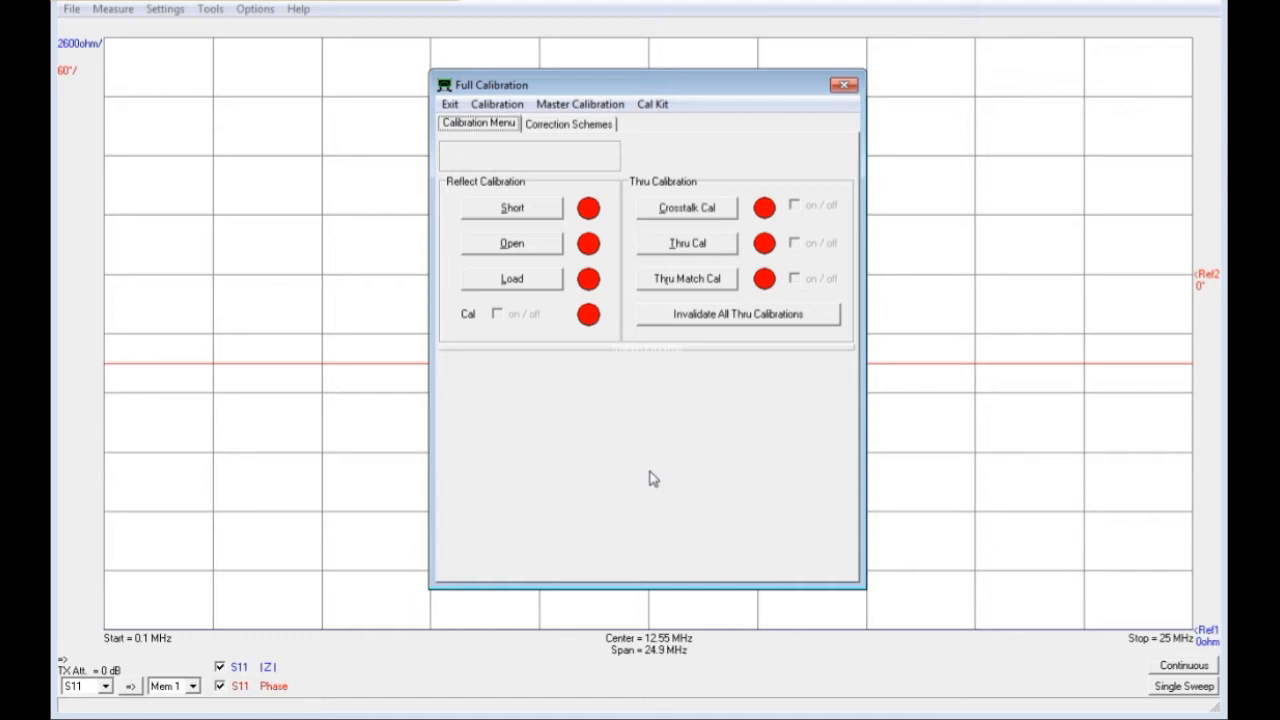
Examine the calibration files available for loading as master calibration and close the file list without loading one.
left_click(576, 112)
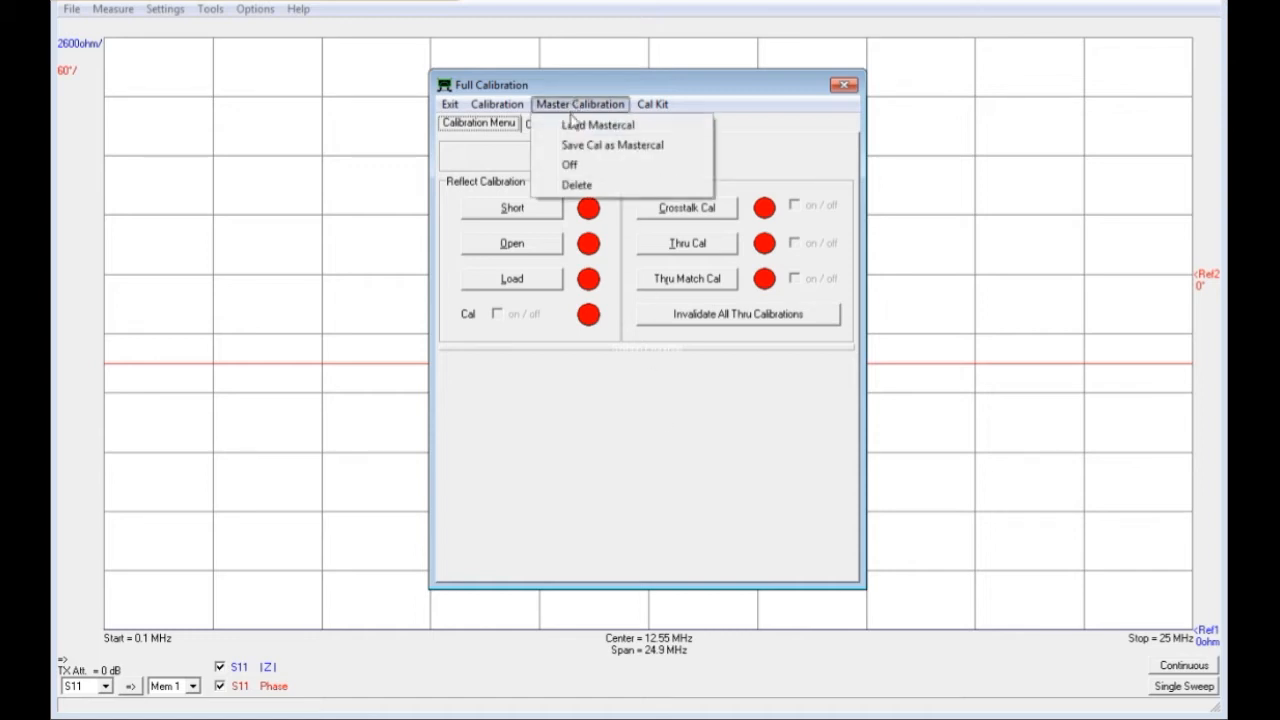
left_click(576, 132)
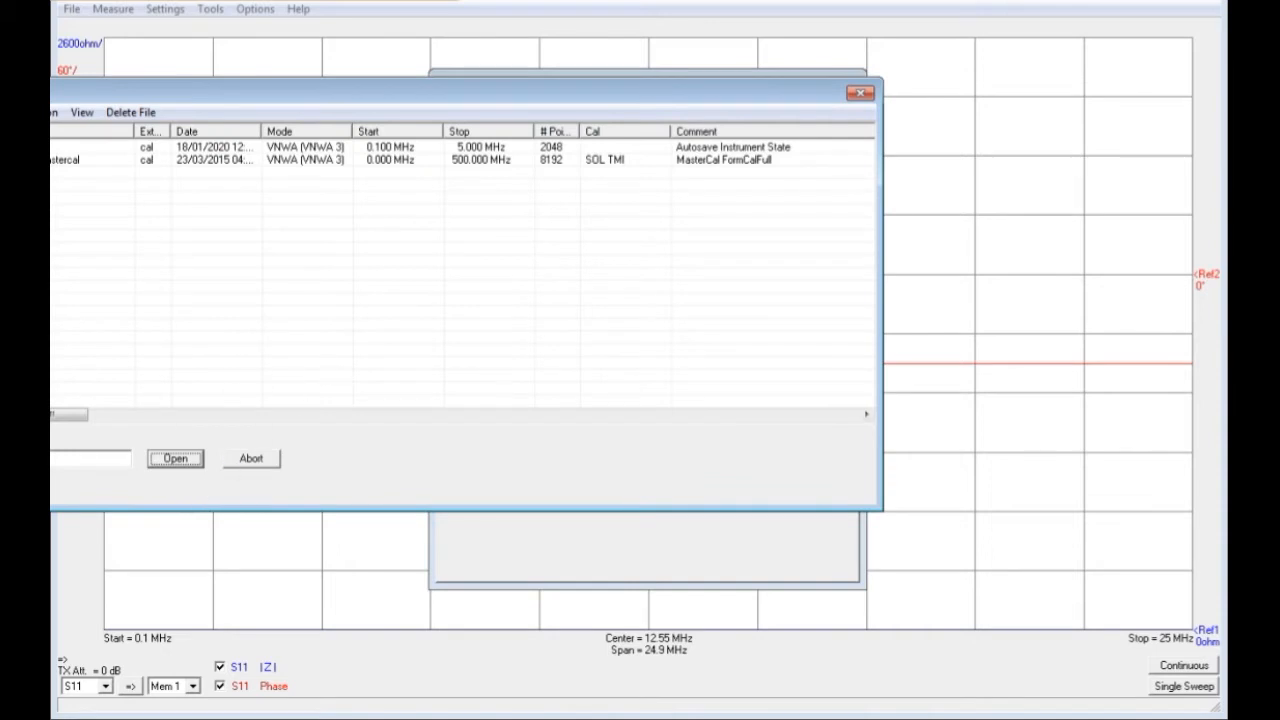
left_click_drag(127, 95, 384, 136)
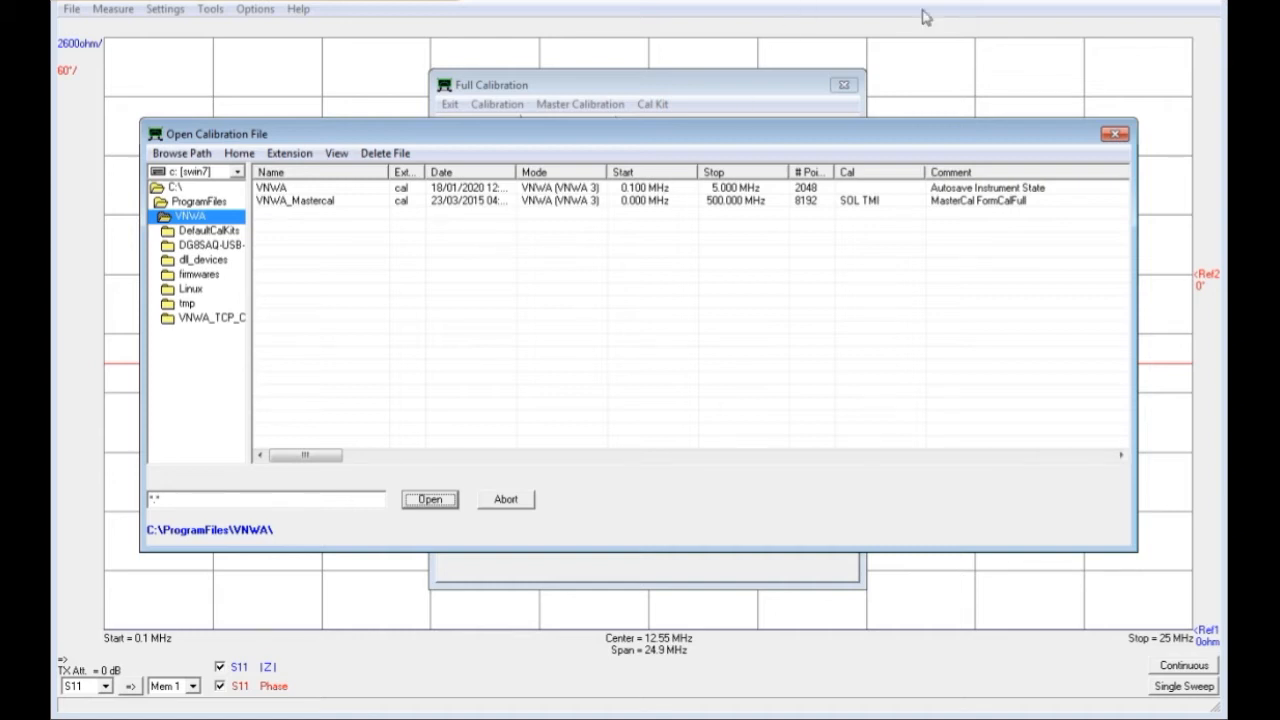
left_click(1116, 134)
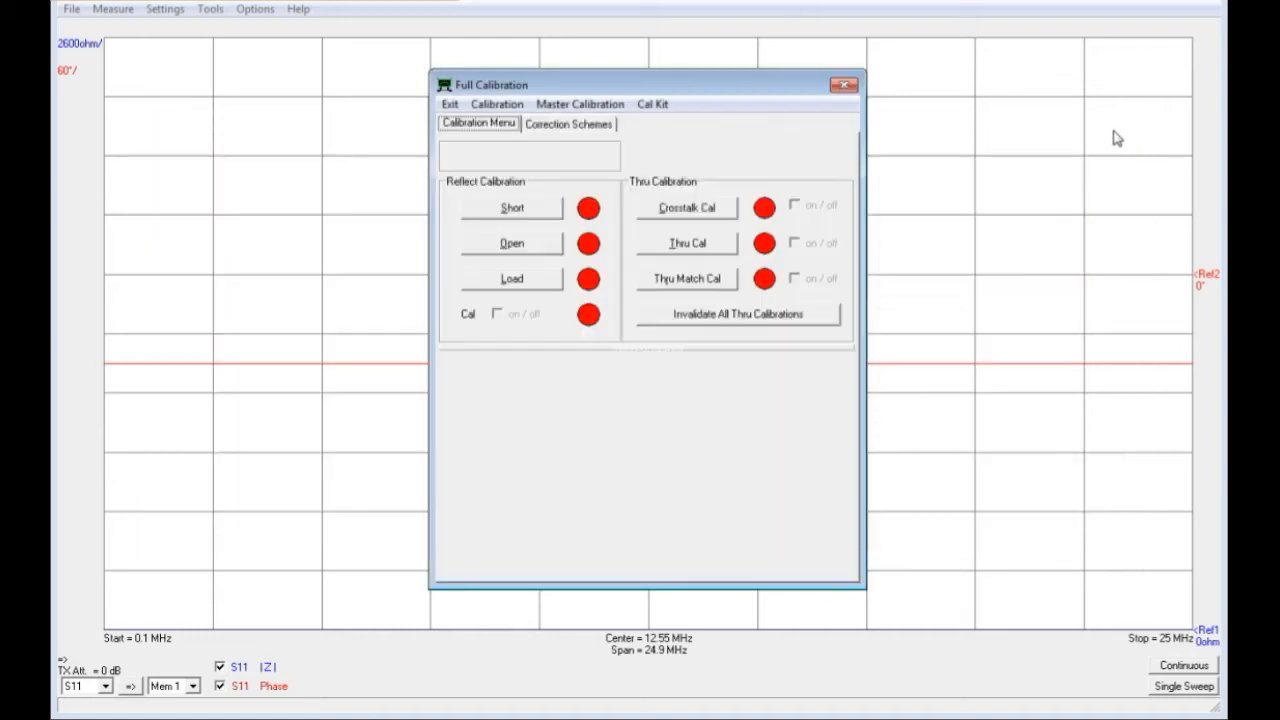
Load the VNWA_Mastercal calibration file as the master calibration.
left_click(584, 106)
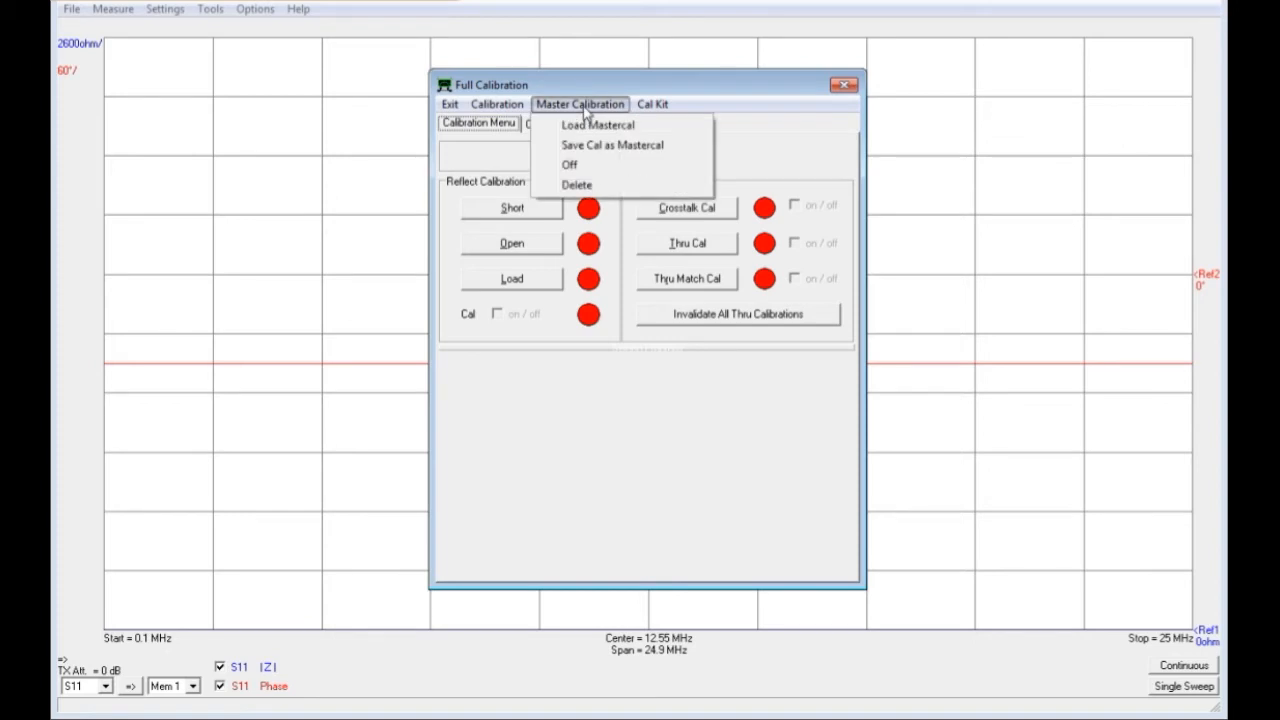
left_click(584, 126)
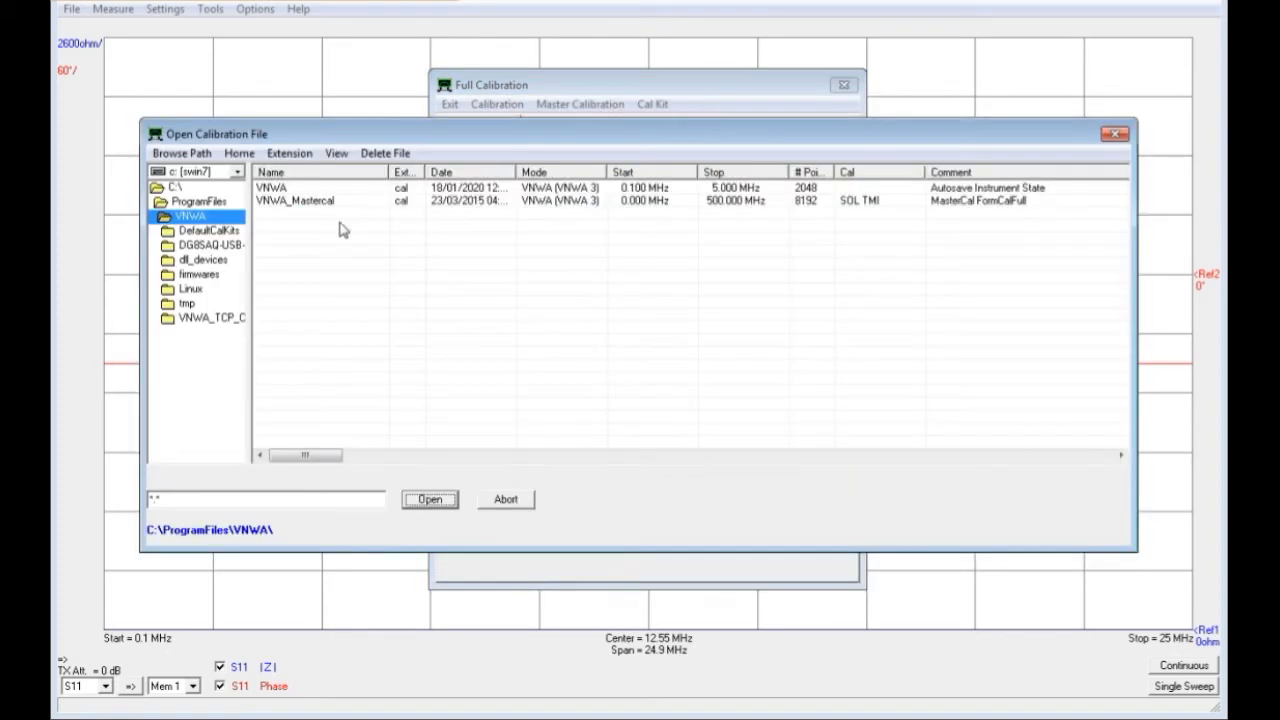
left_click(311, 200)
left_click(424, 500)
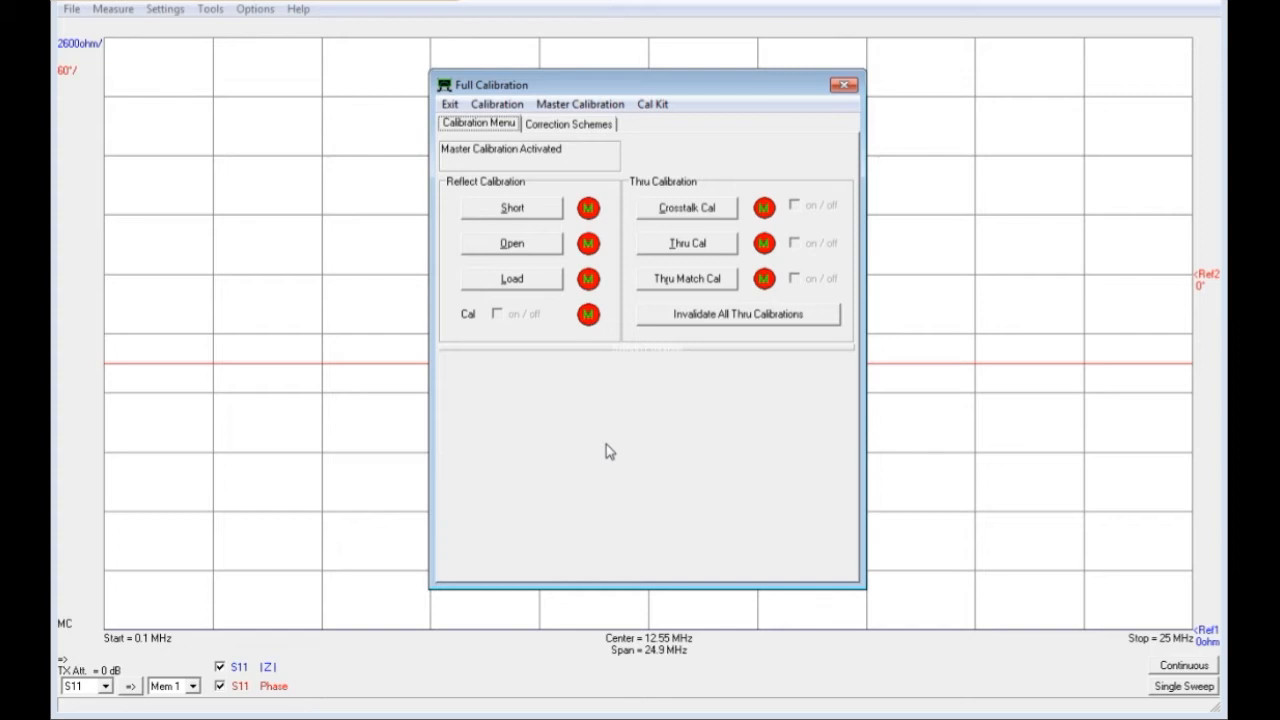
Run the short, open and load reflect calibrations and close the full calibration window.
left_click(513, 208)
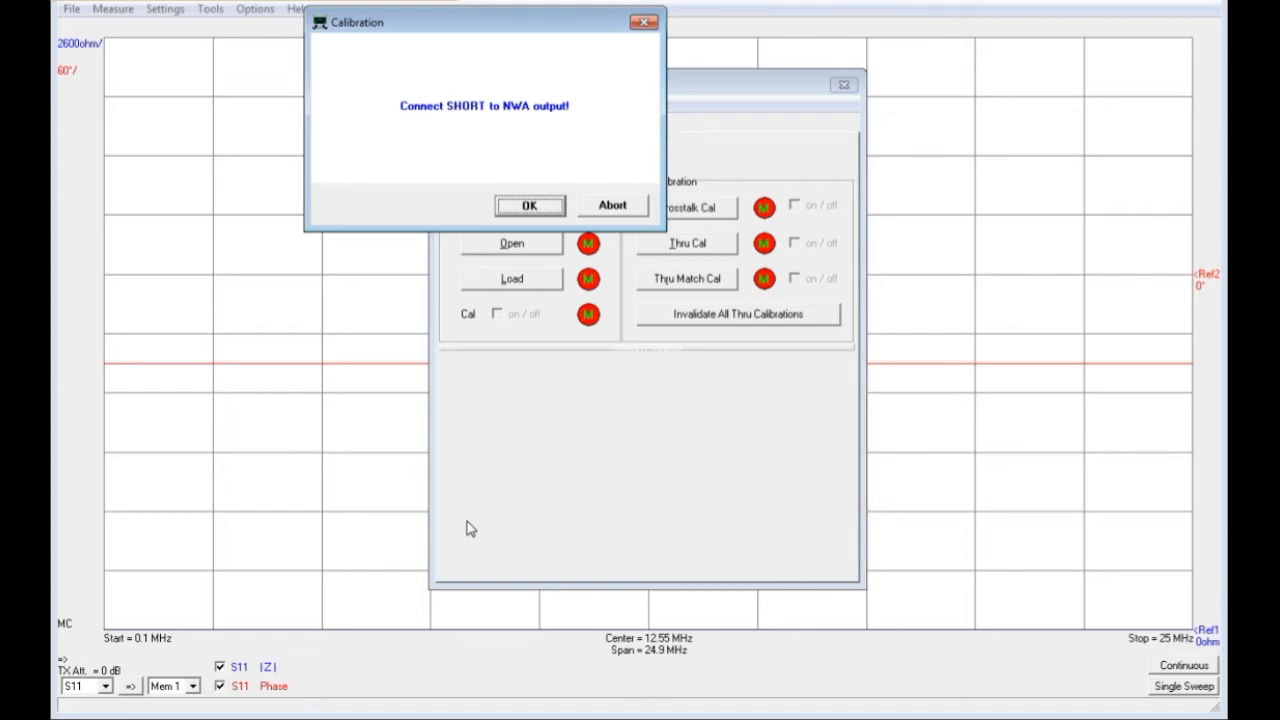
left_click(530, 208)
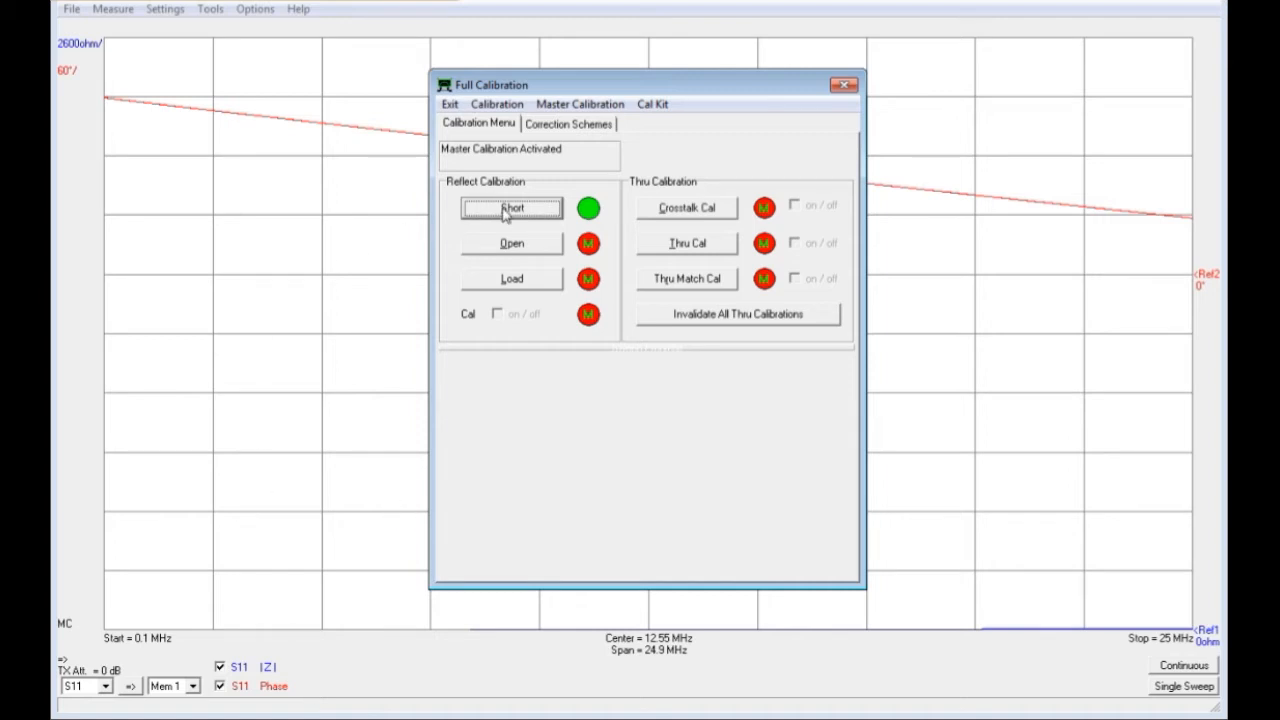
left_click(520, 247)
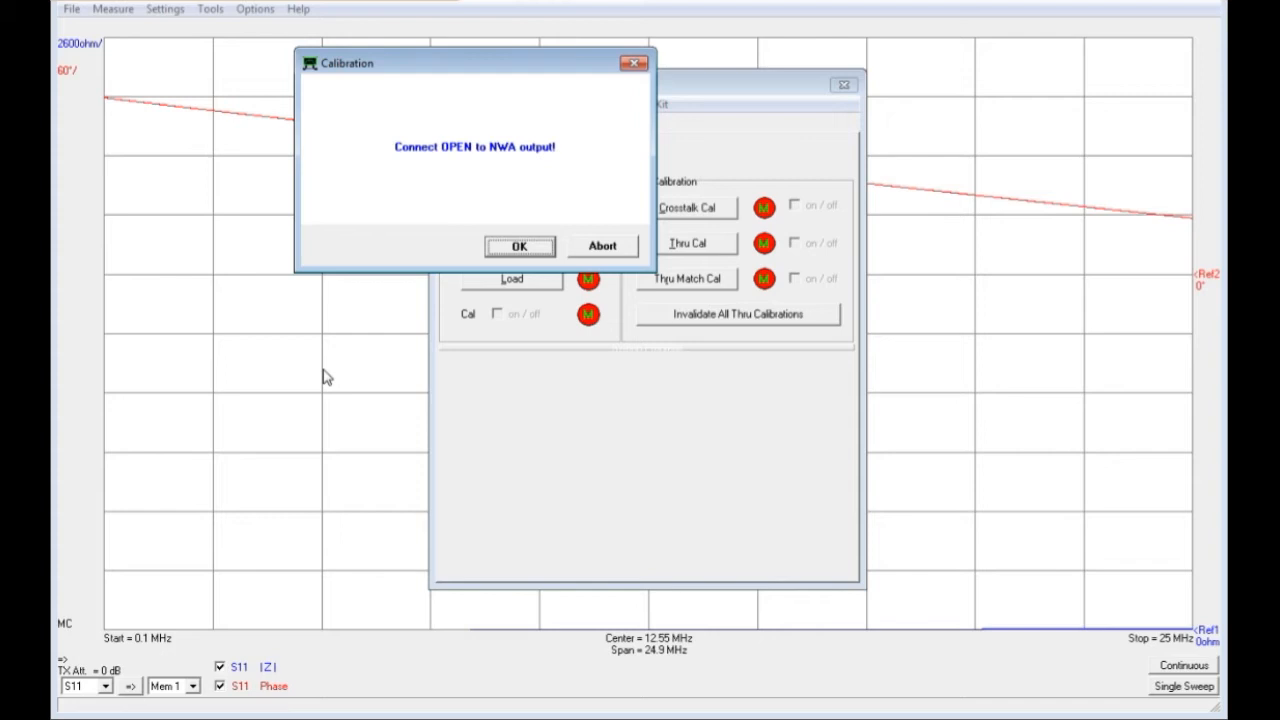
left_click(520, 248)
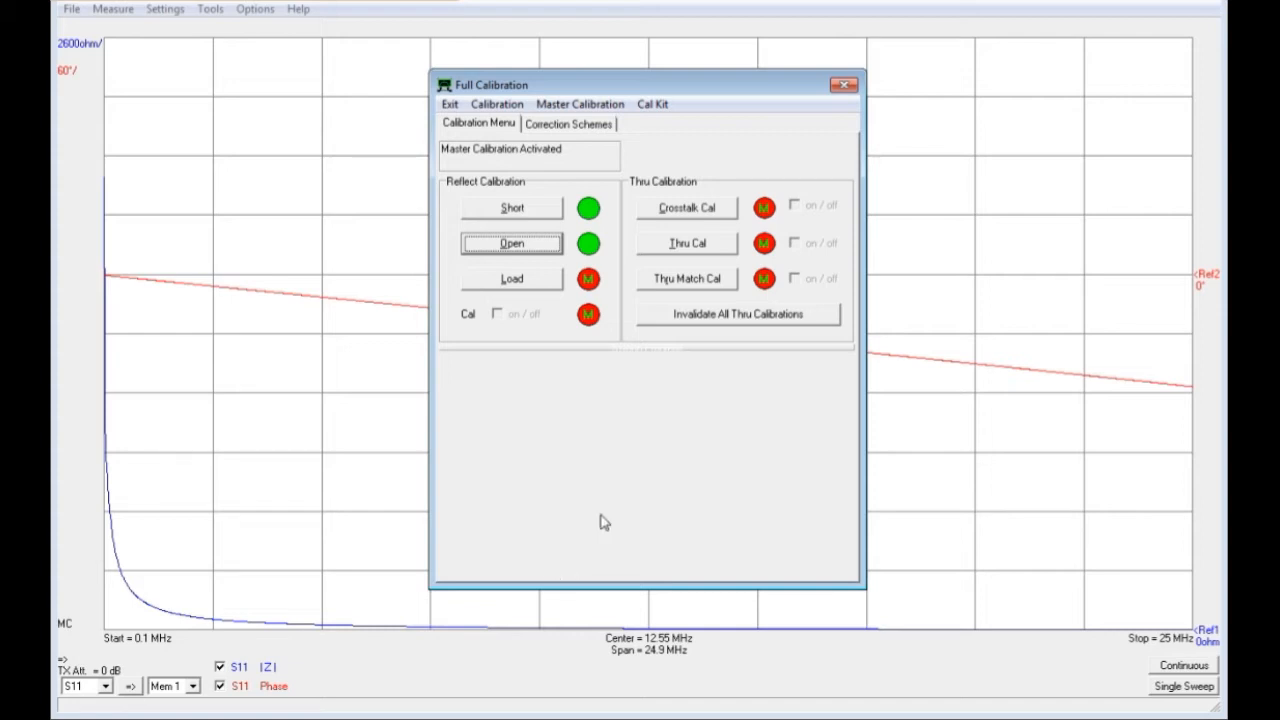
left_click(515, 281)
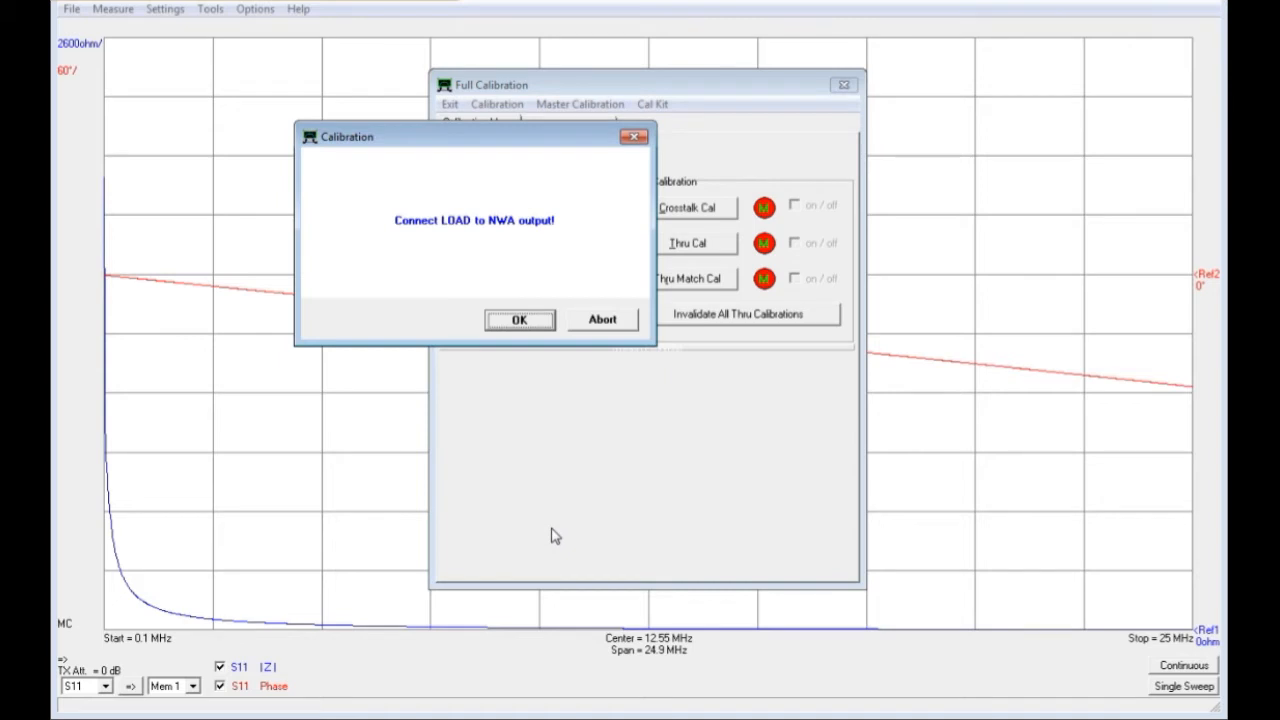
left_click(520, 330)
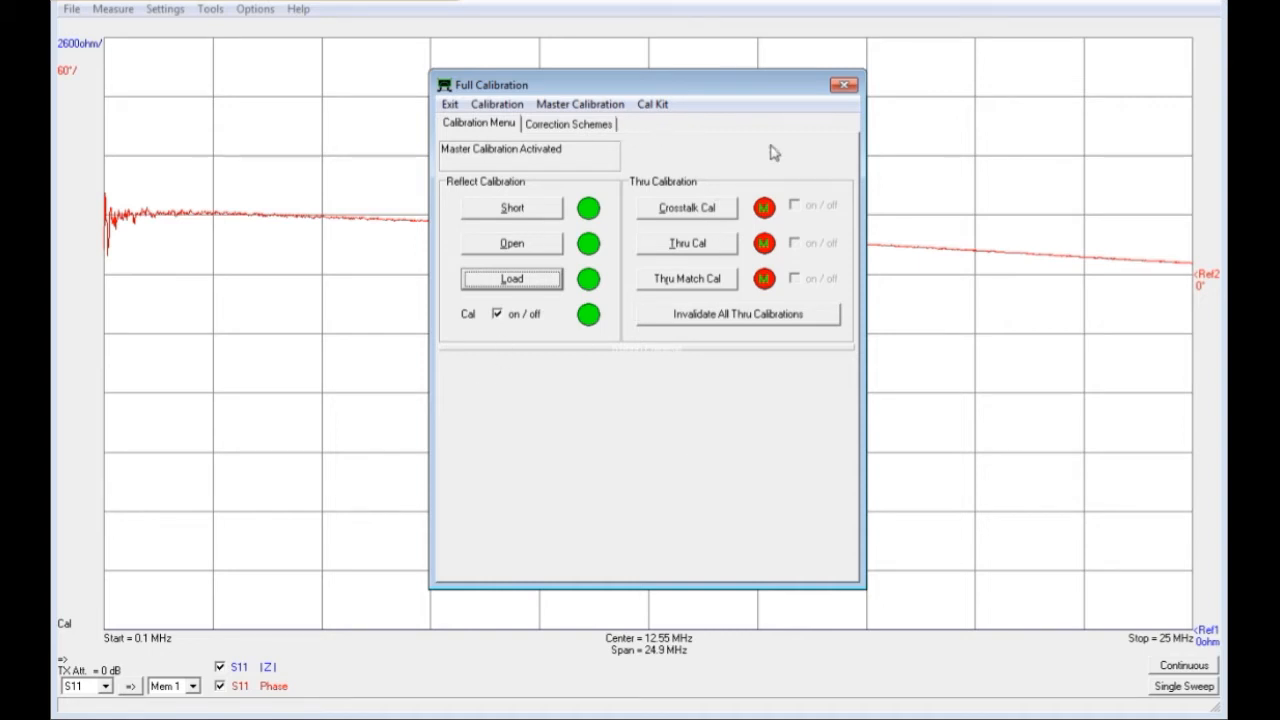
left_click(842, 87)
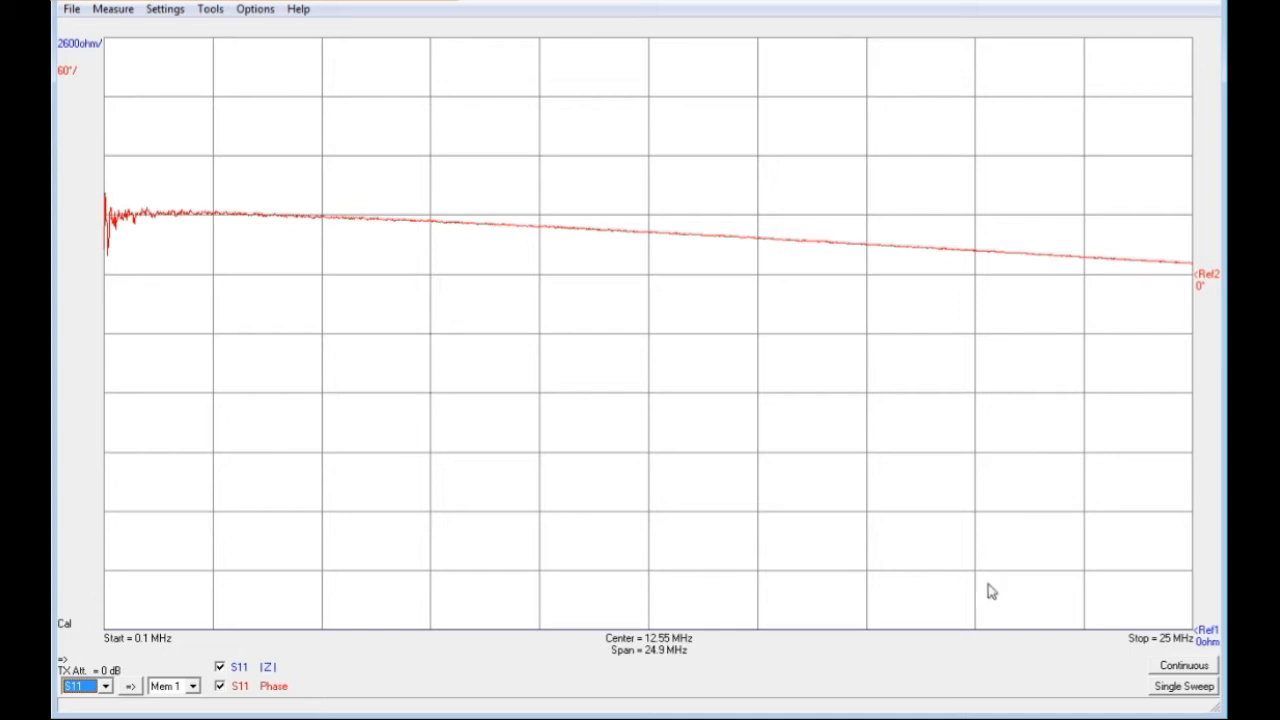
Run a single sweep and set trace 1 to 10 ohm/Div with a reference level of 40 ohm.
left_click(1174, 692)
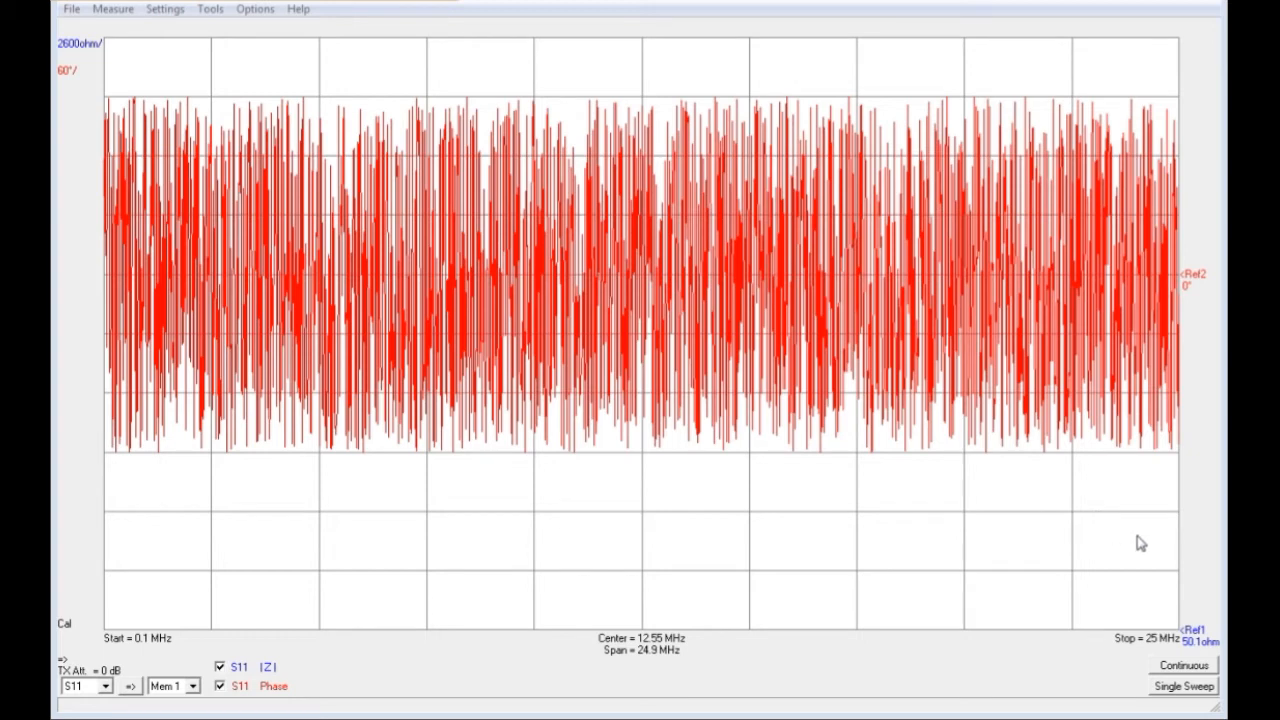
left_click(1191, 643)
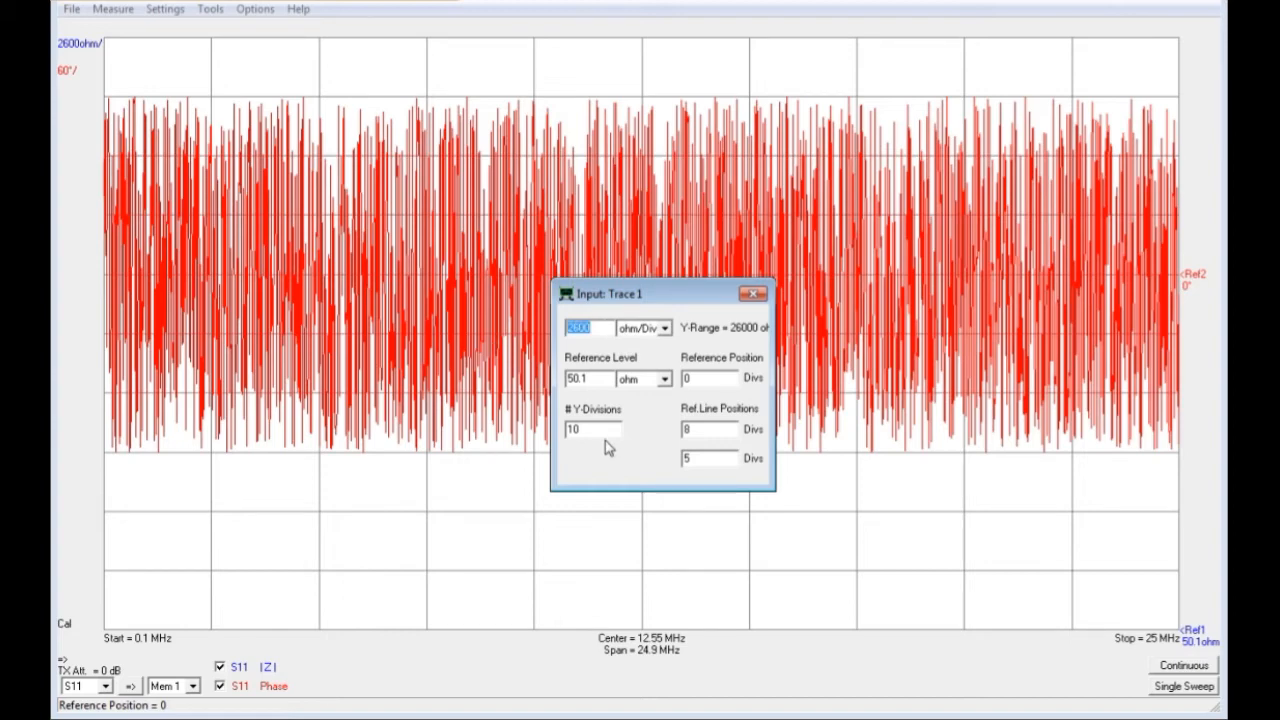
type("10")
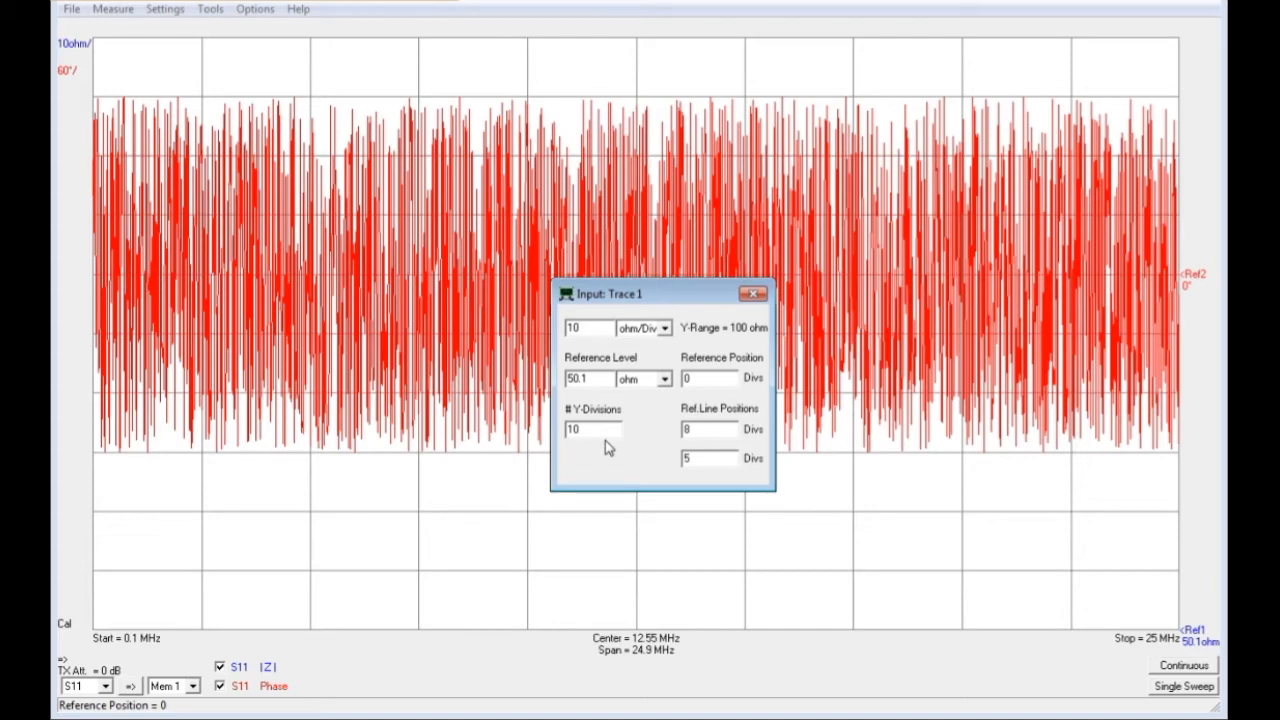
double_click(594, 381)
type("40")
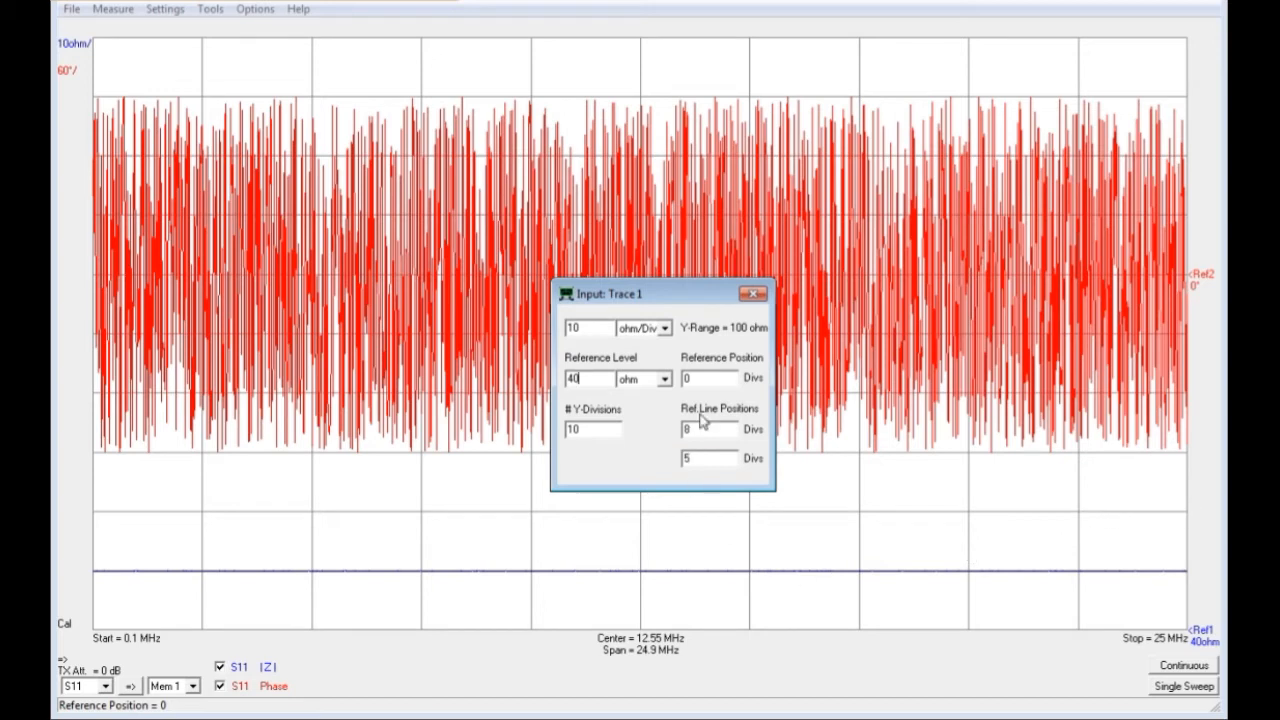
left_click(755, 295)
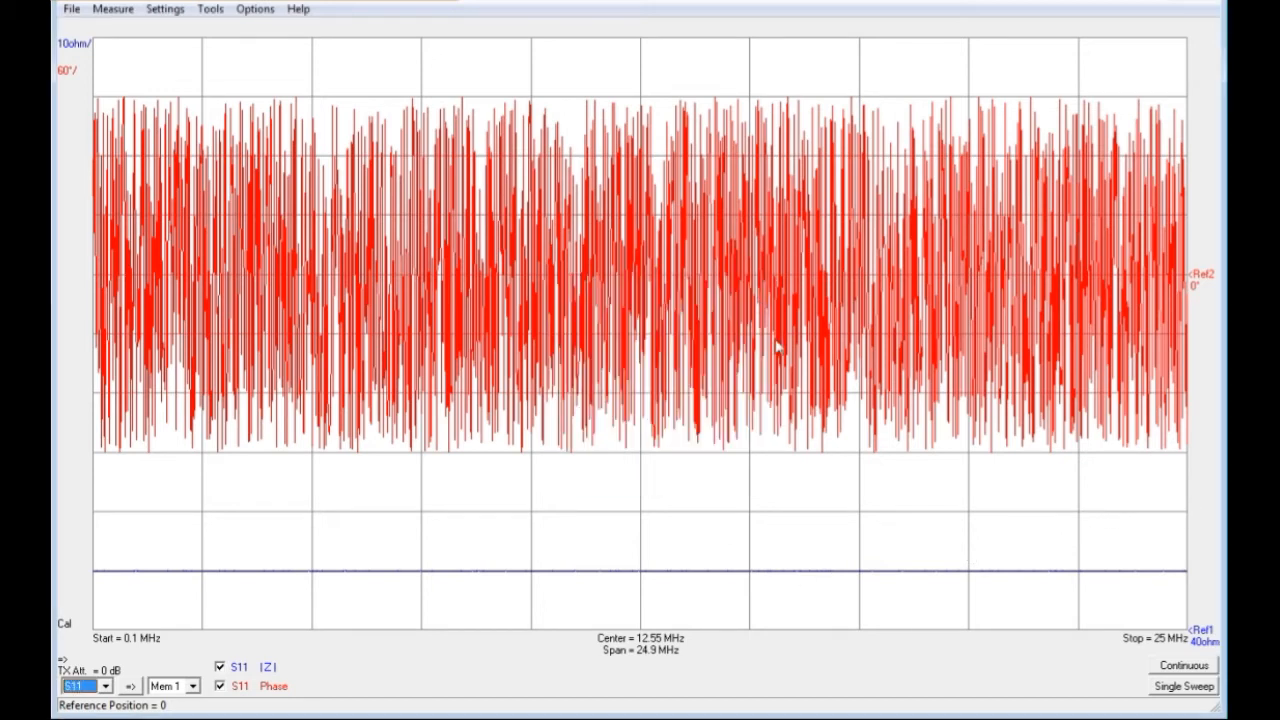
Examine the scale and reference settings of the phase trace and close them unchanged.
left_click(1201, 278)
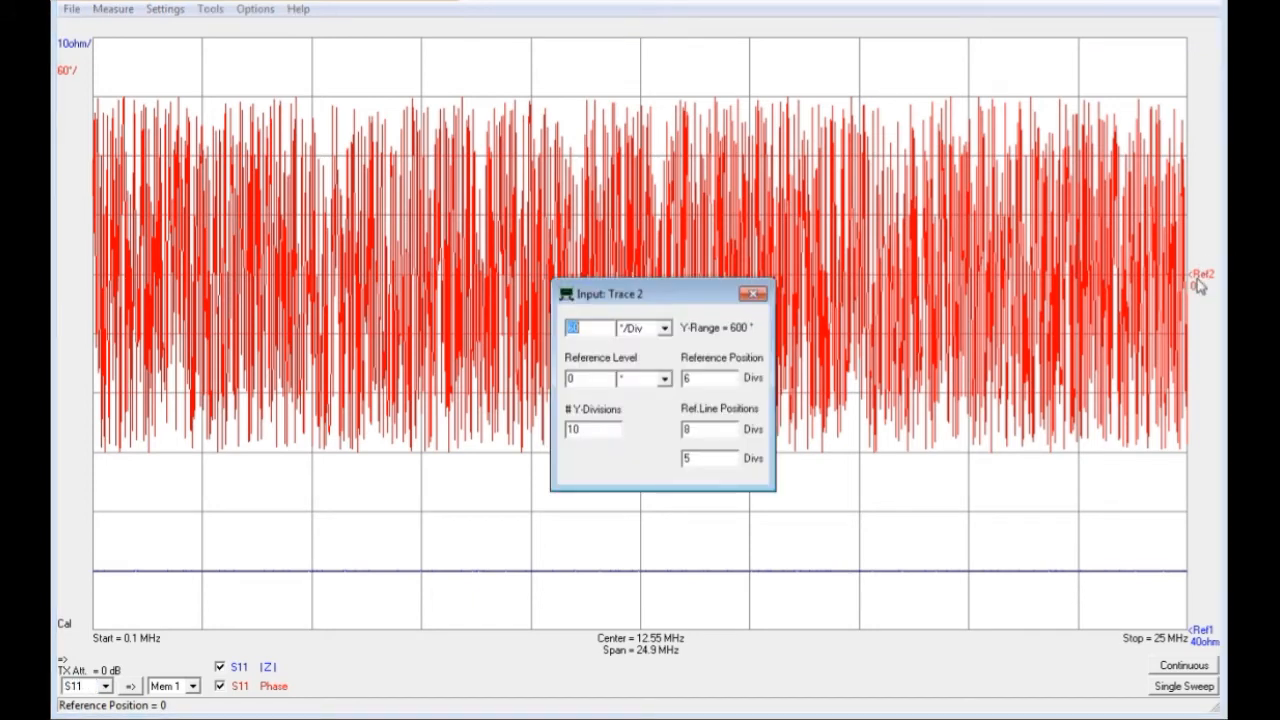
left_click(755, 294)
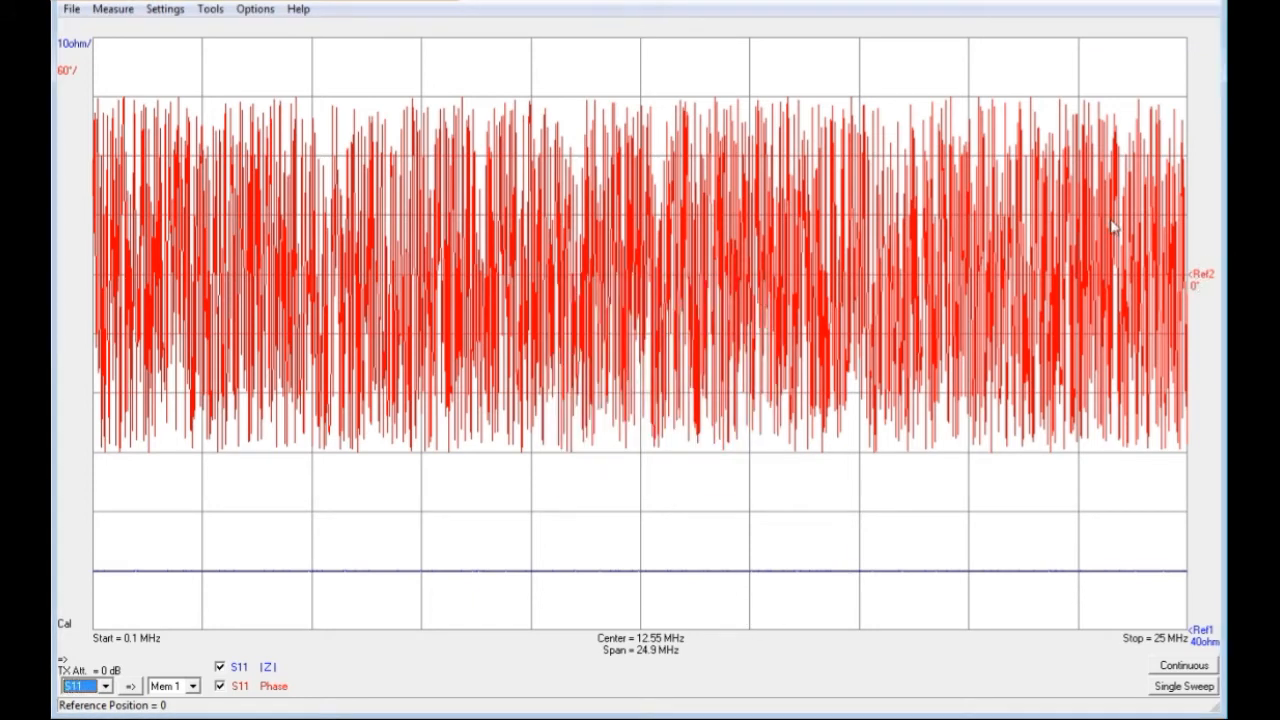
left_click(1203, 283)
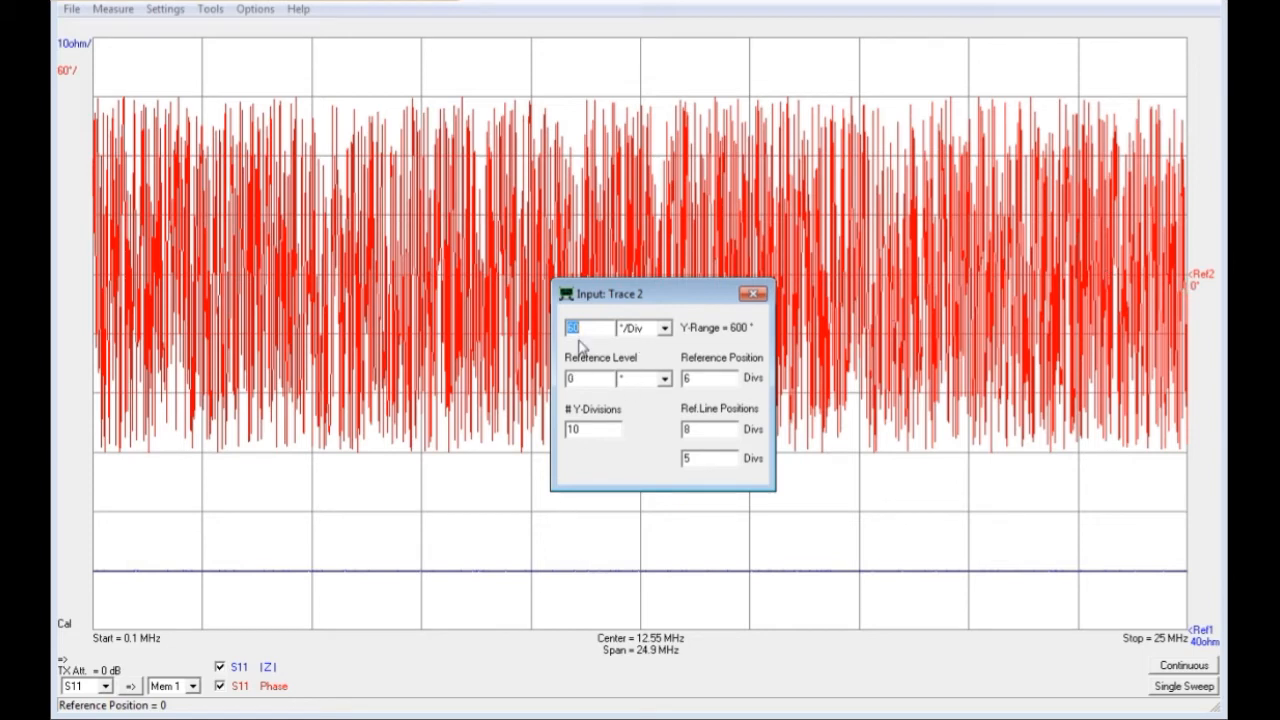
left_click(753, 293)
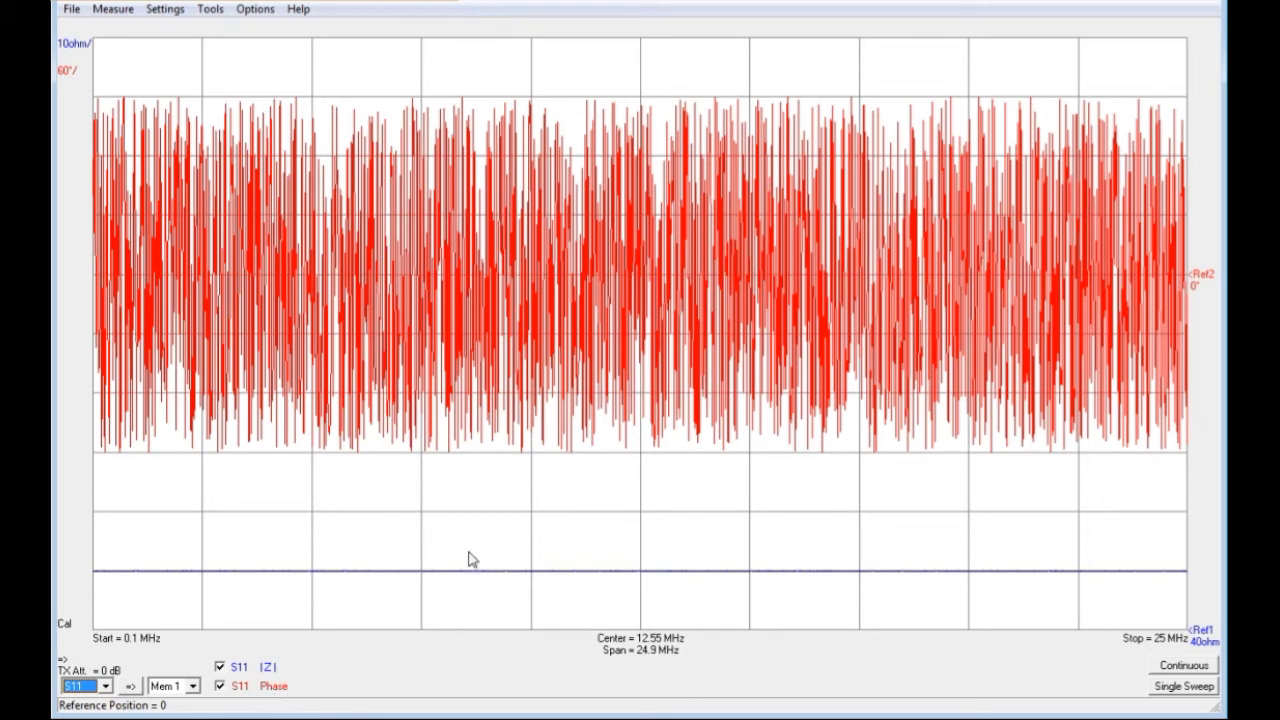
Hide the S11 phase and |Z| traces and show both of them again.
left_click(221, 688)
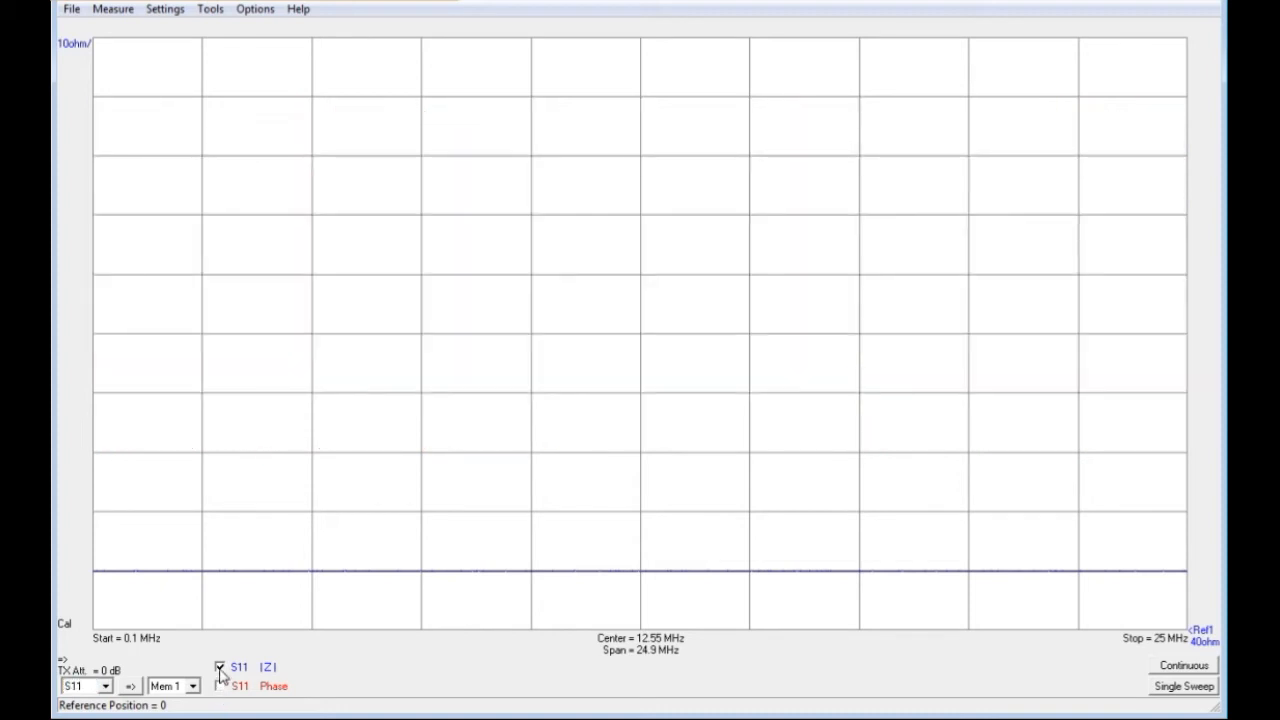
left_click(220, 667)
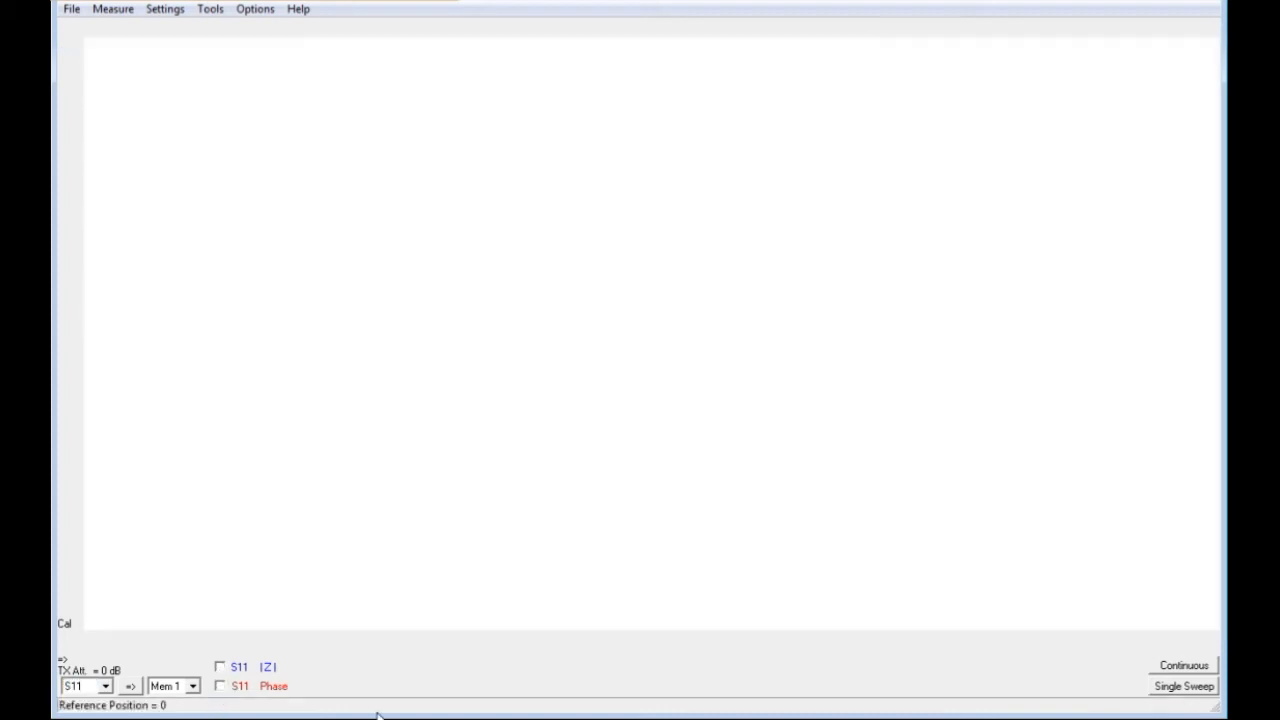
left_click(220, 667)
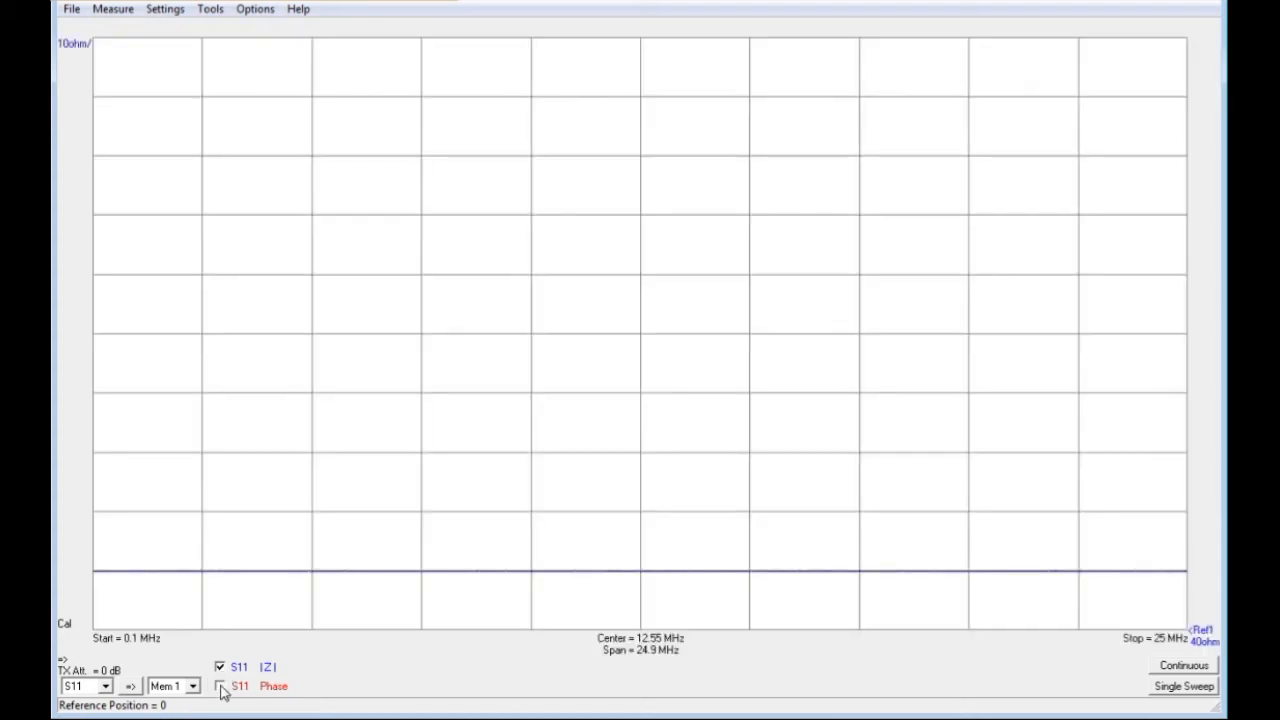
left_click(221, 686)
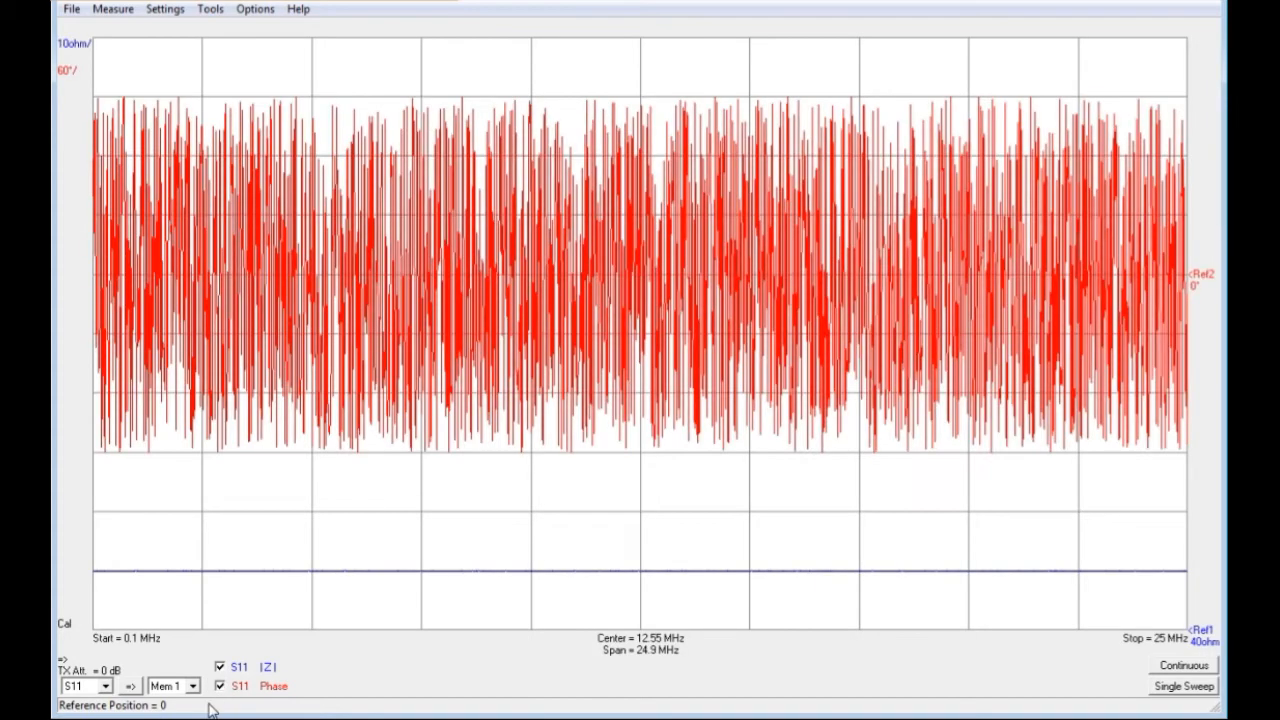
left_click(270, 670)
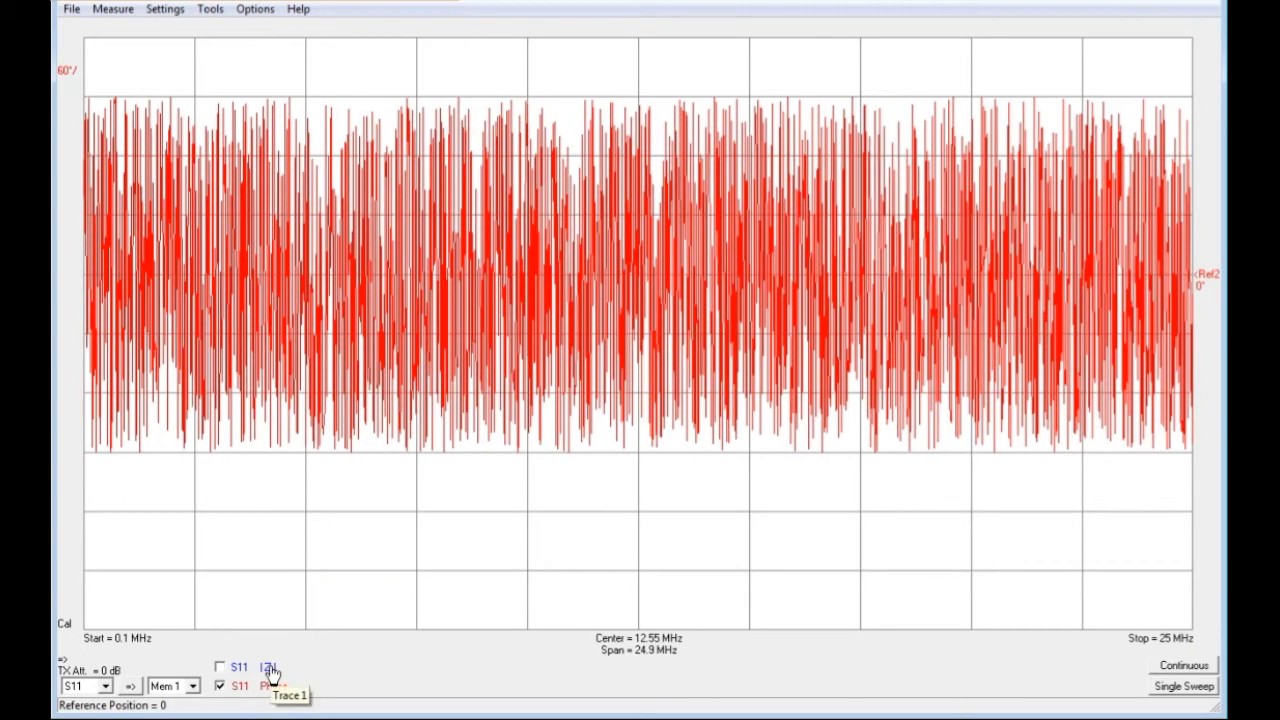
left_click(270, 670)
Select |Z| as the display type of trace 1.
right_click(270, 670)
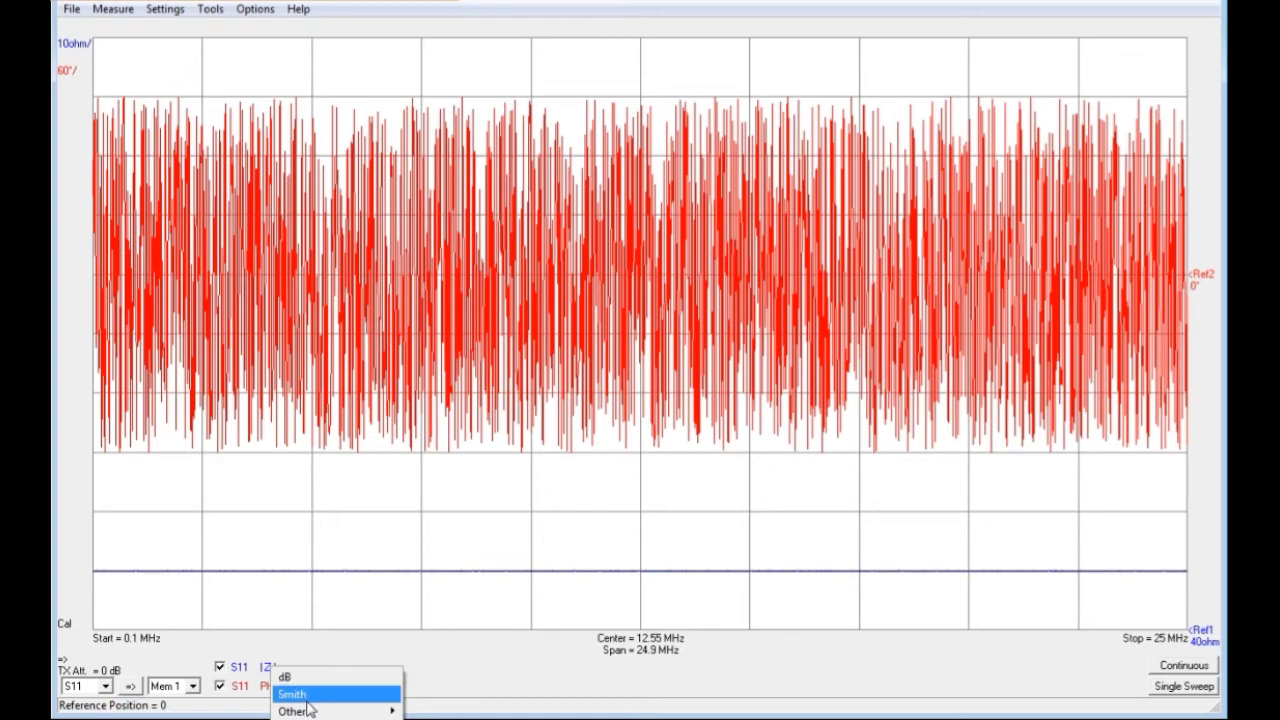
mouse_move(303, 711)
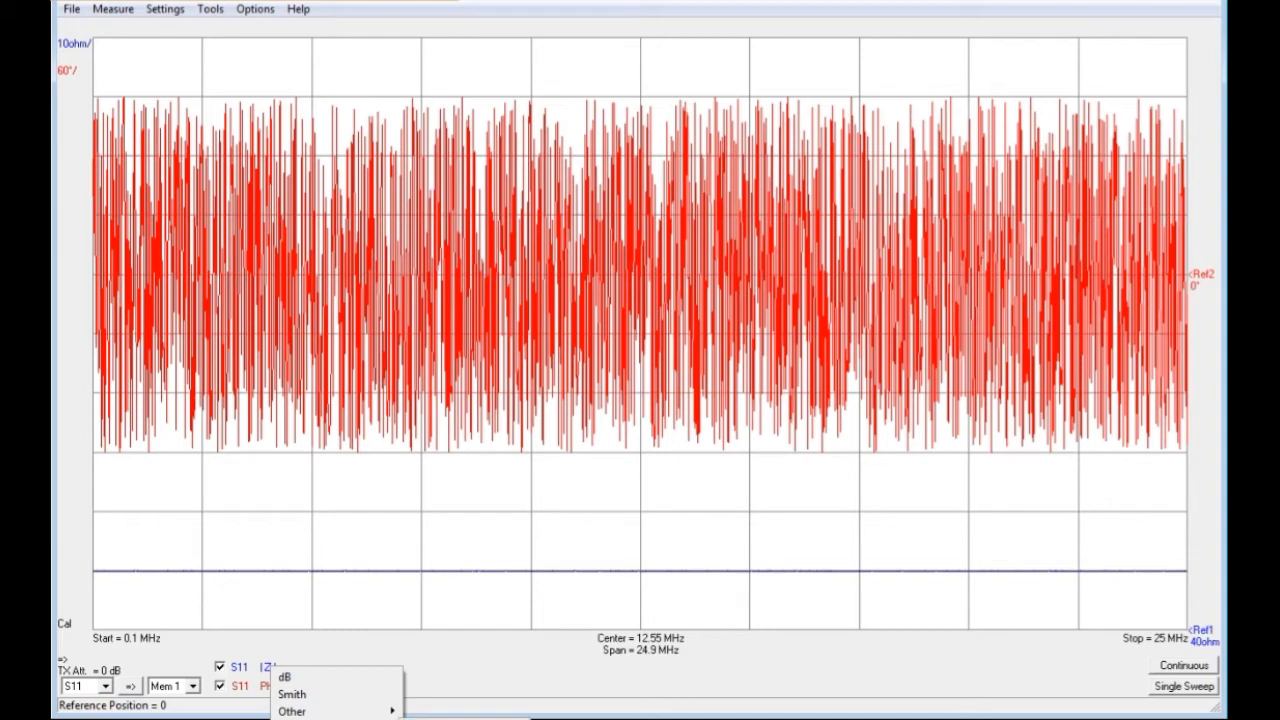
mouse_move(293, 711)
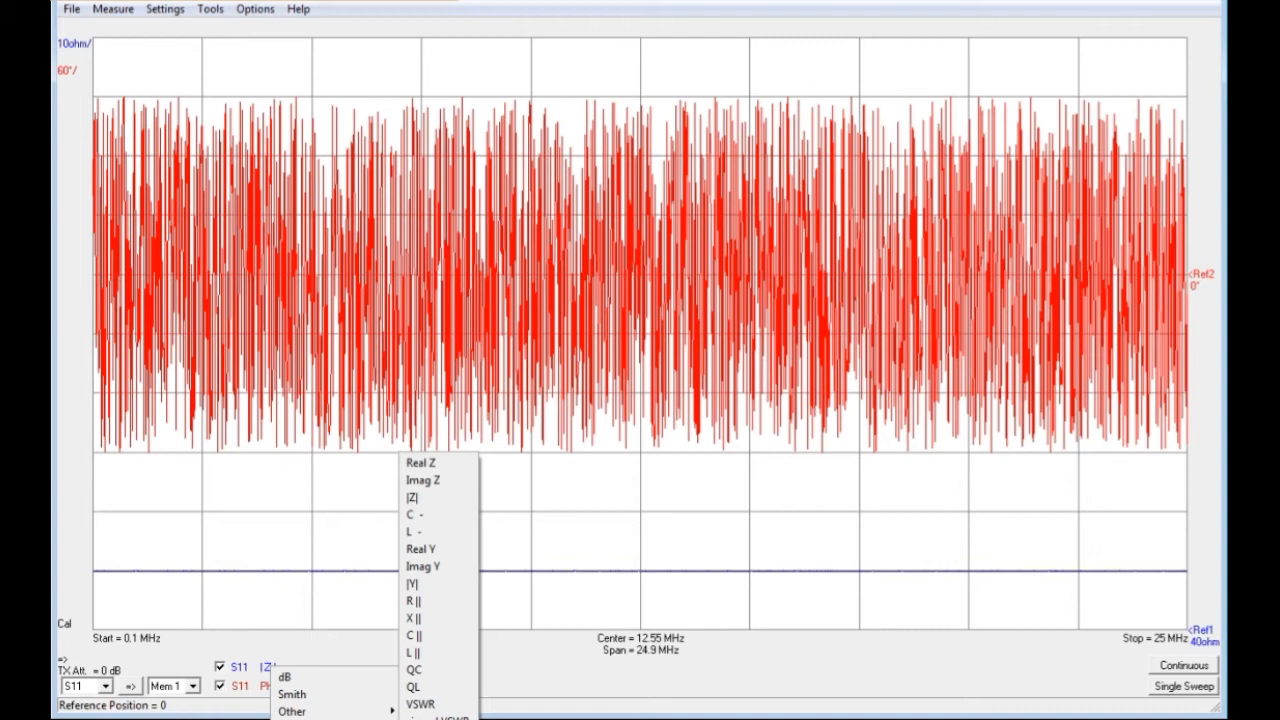
left_click(438, 498)
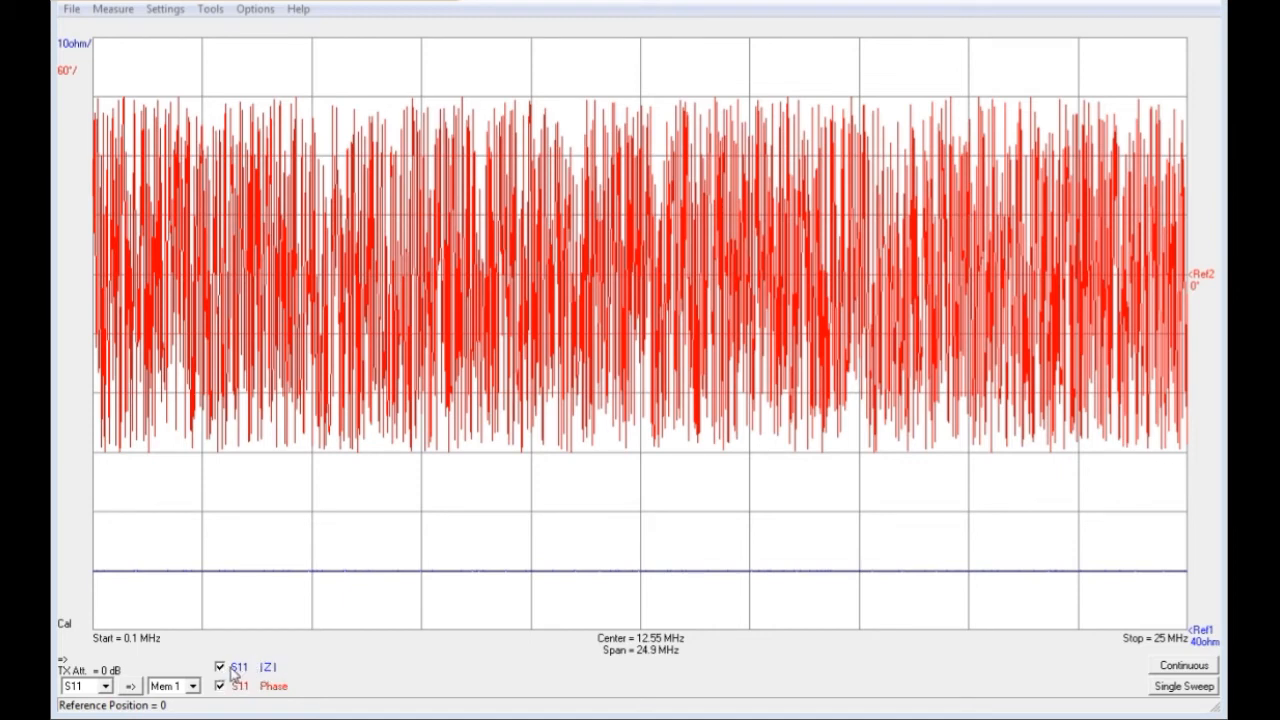
Display trace 1 as a Smith chart and hide the S11 phase trace.
left_click(268, 668)
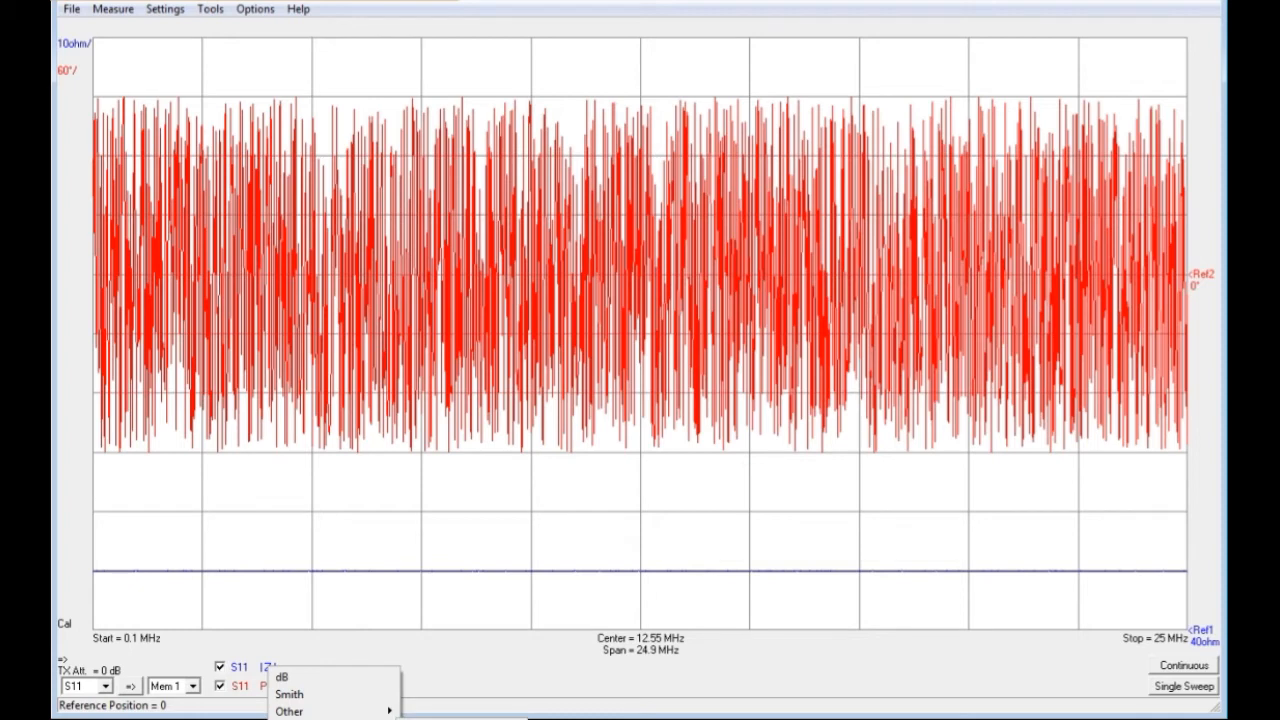
mouse_move(300, 711)
left_click(300, 695)
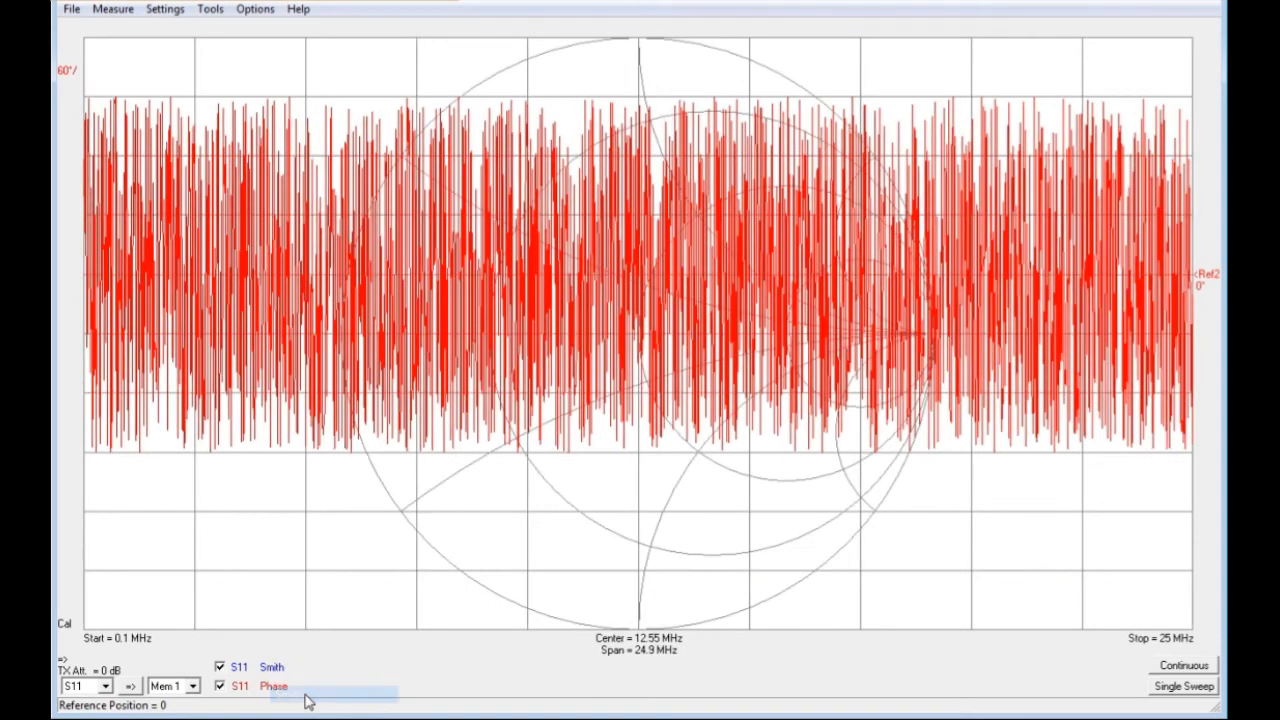
left_click(221, 687)
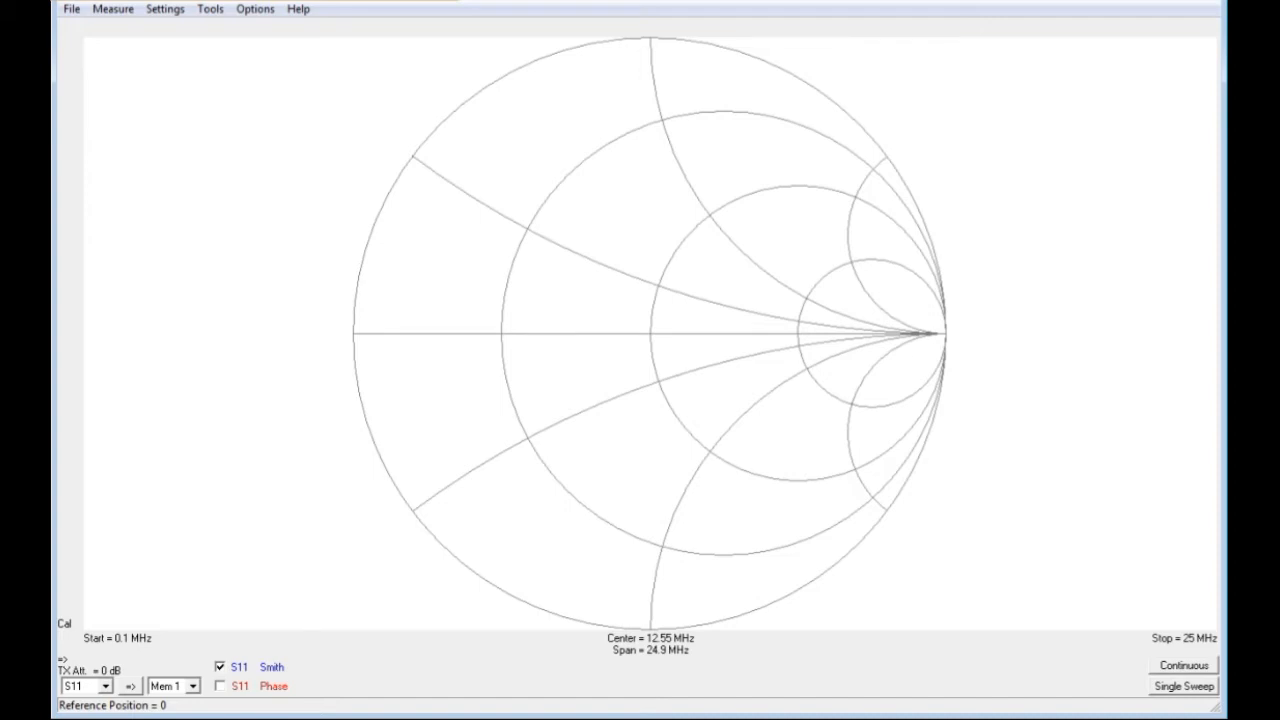
Switch the display type of trace 1 from Smith chart to |Z|.
left_click(272, 668)
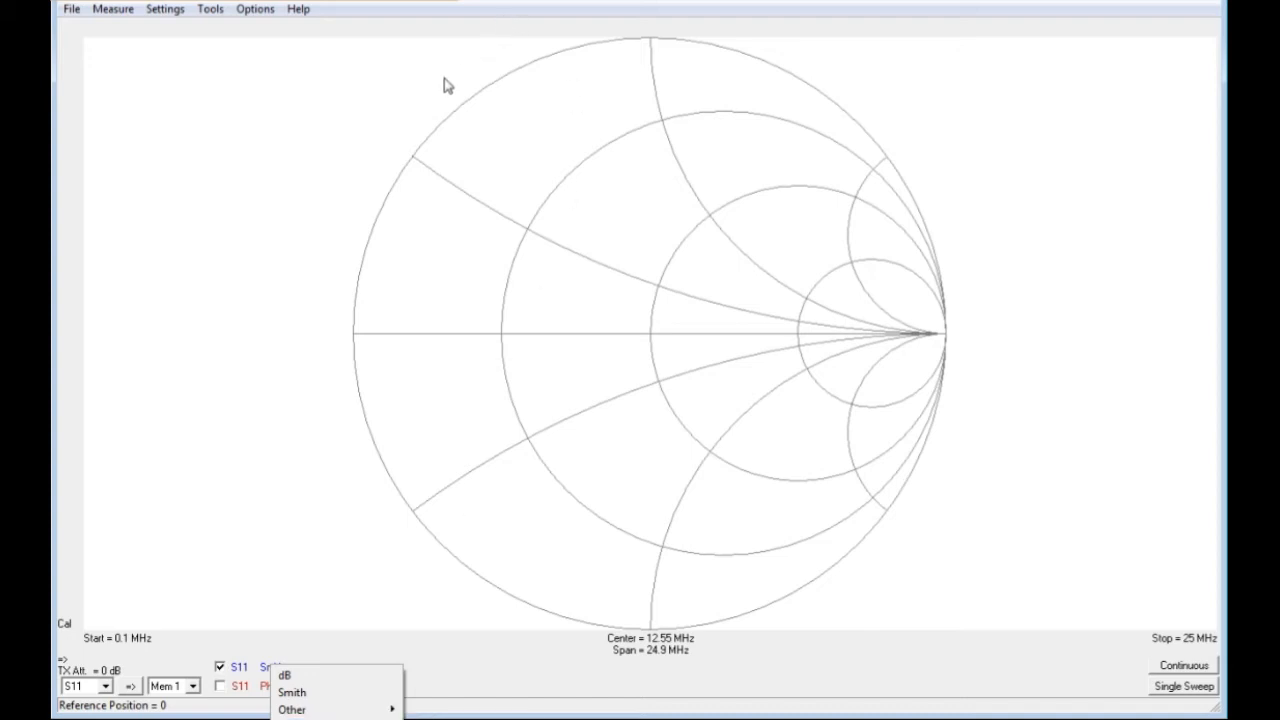
left_click(508, 4)
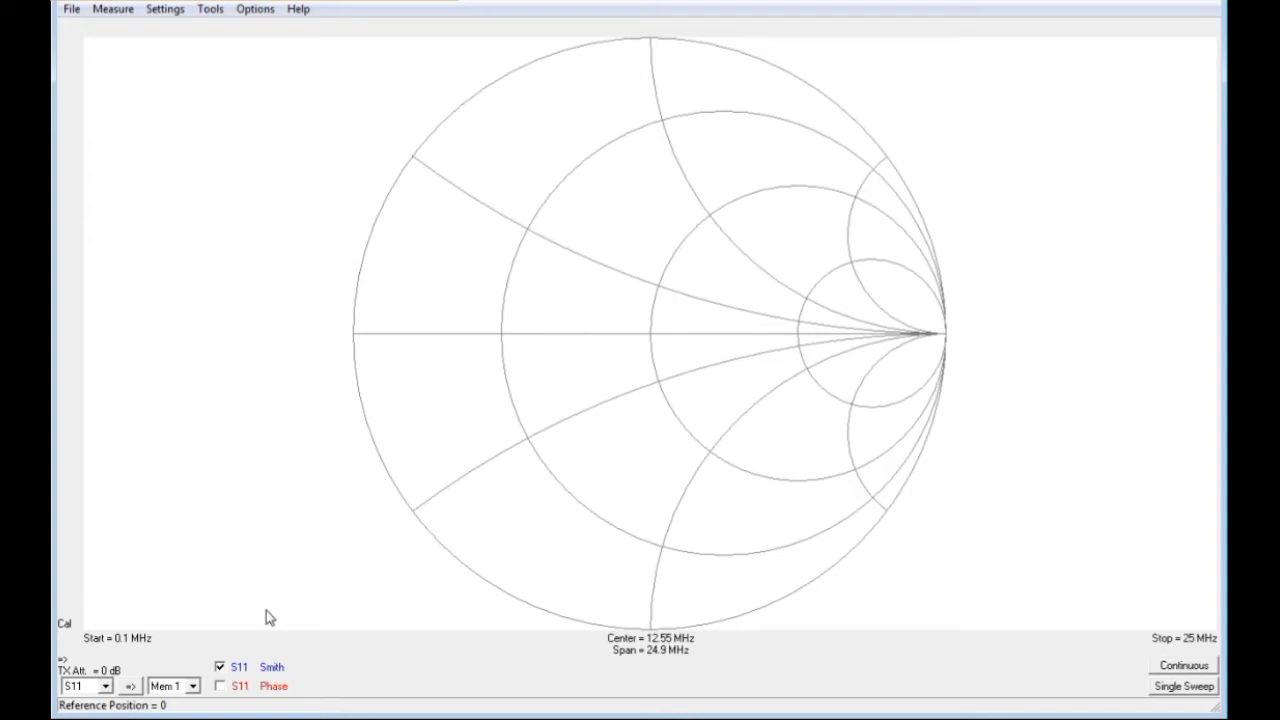
left_click(268, 678)
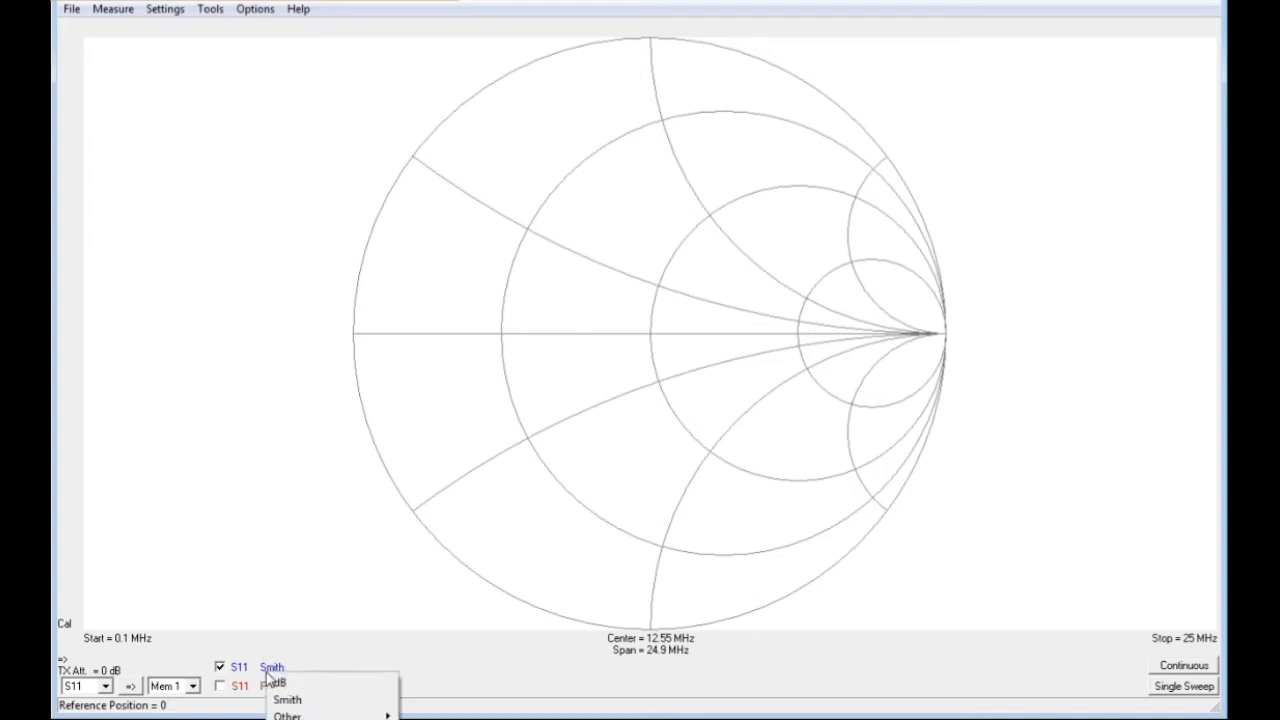
mouse_move(310, 716)
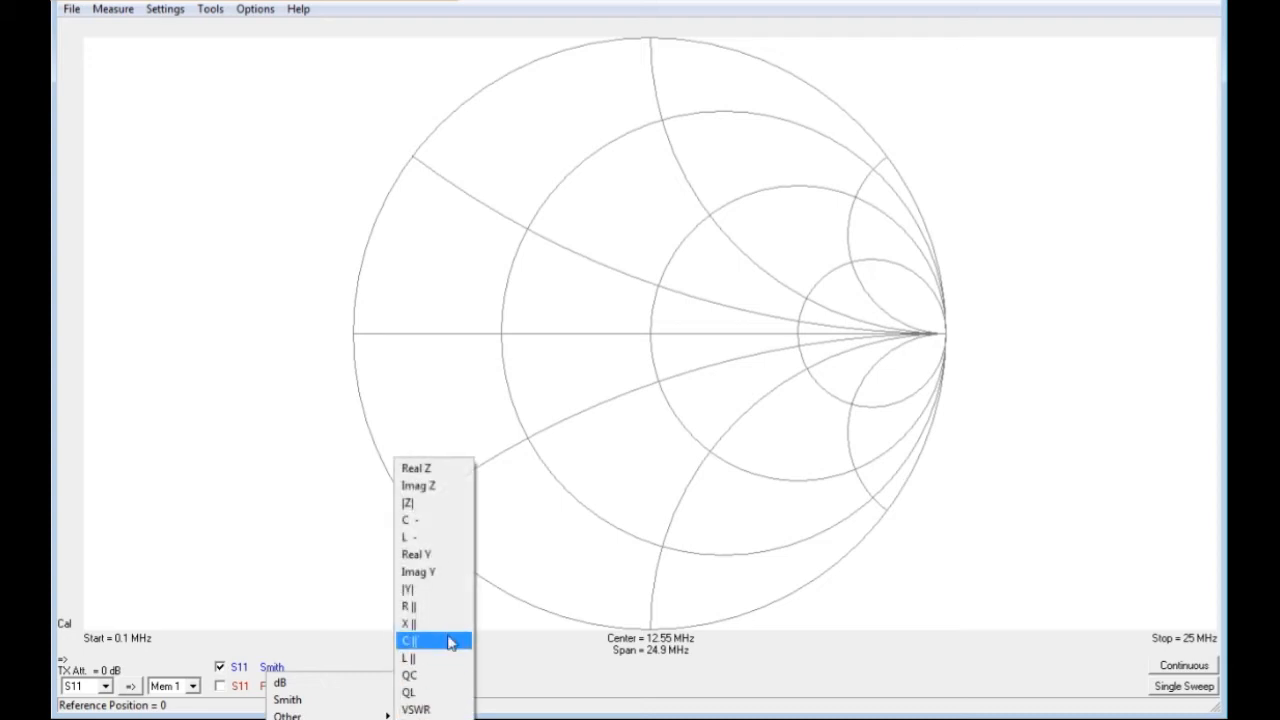
left_click(455, 513)
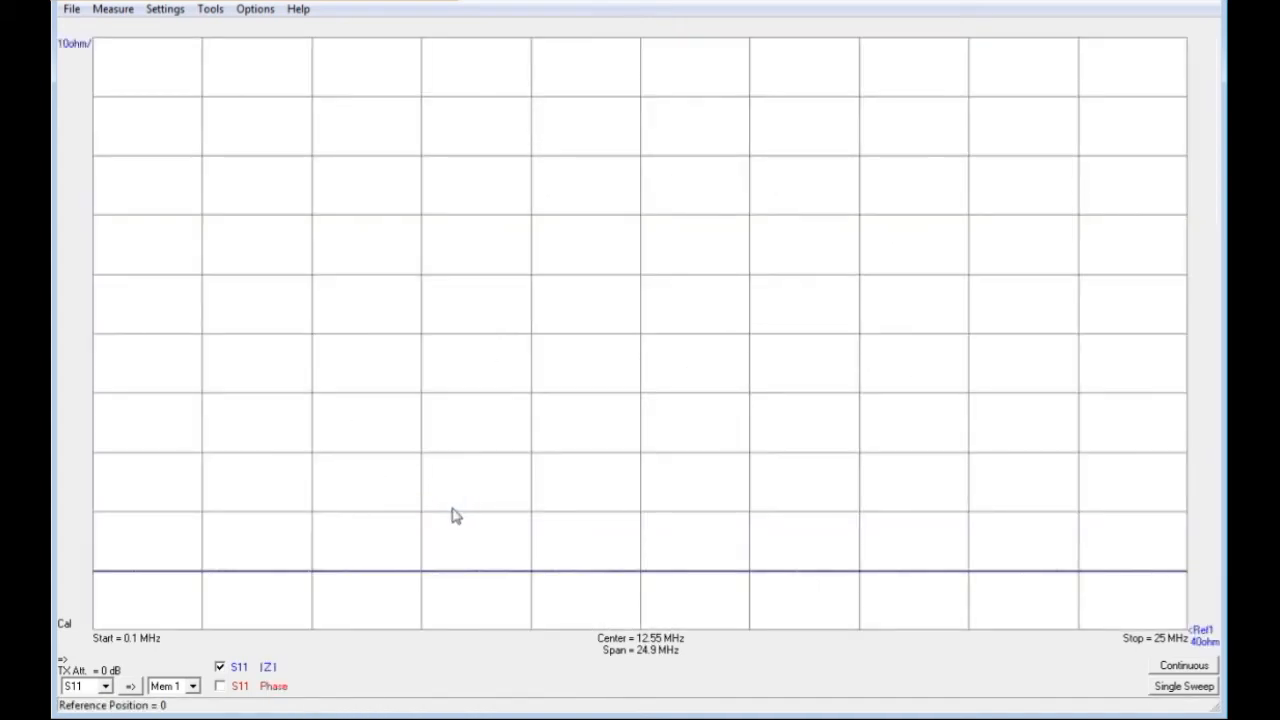
Show the S11 phase trace again and run a single sweep.
left_click(220, 686)
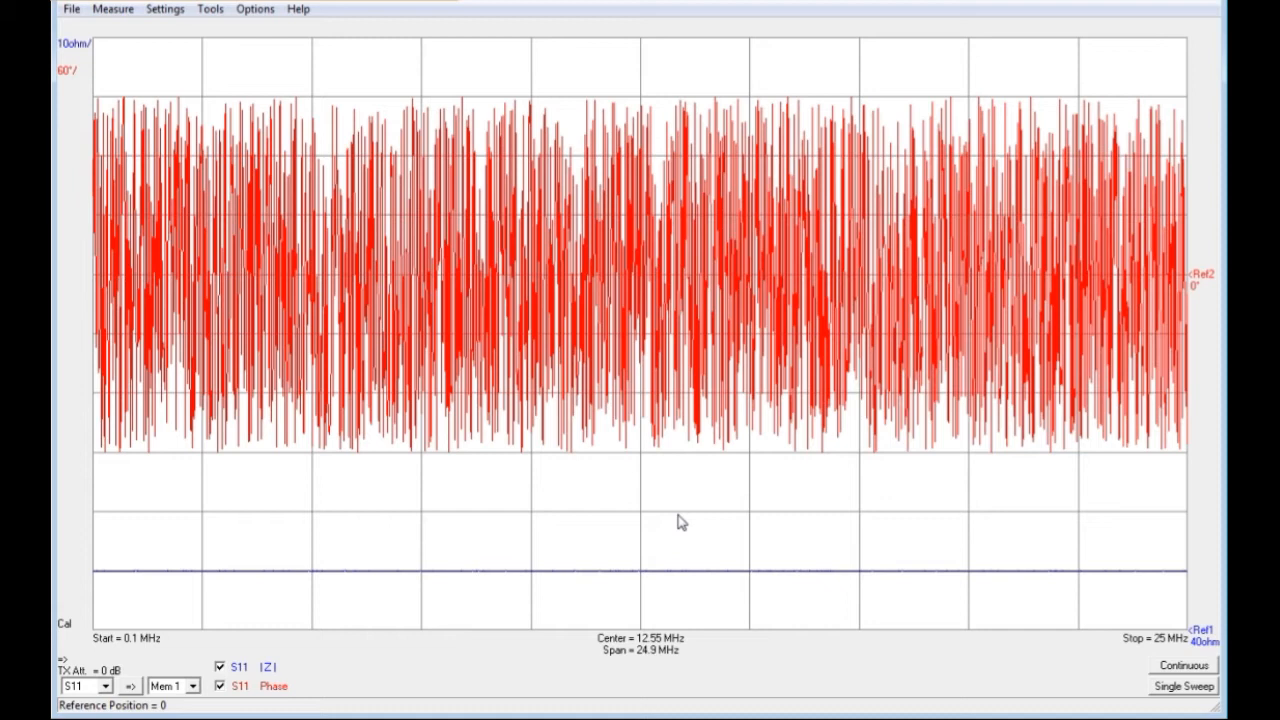
left_click(1190, 692)
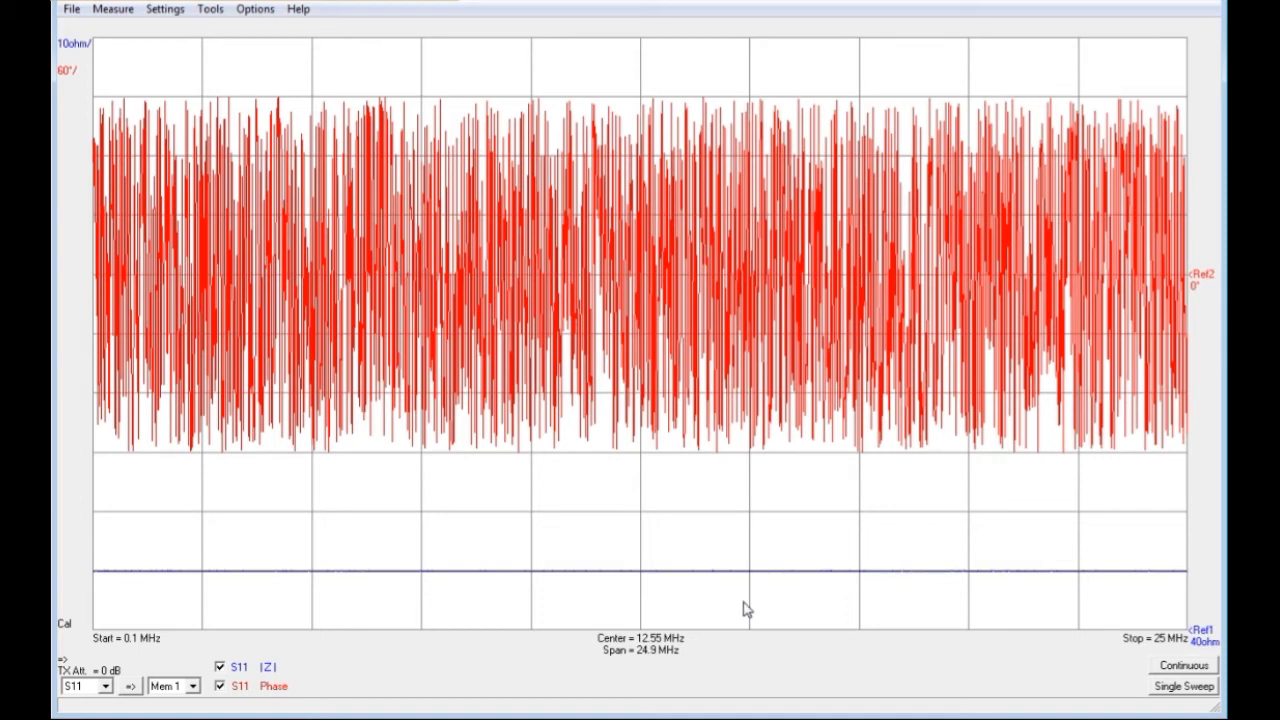
right_click(450, 509)
mouse_move(515, 513)
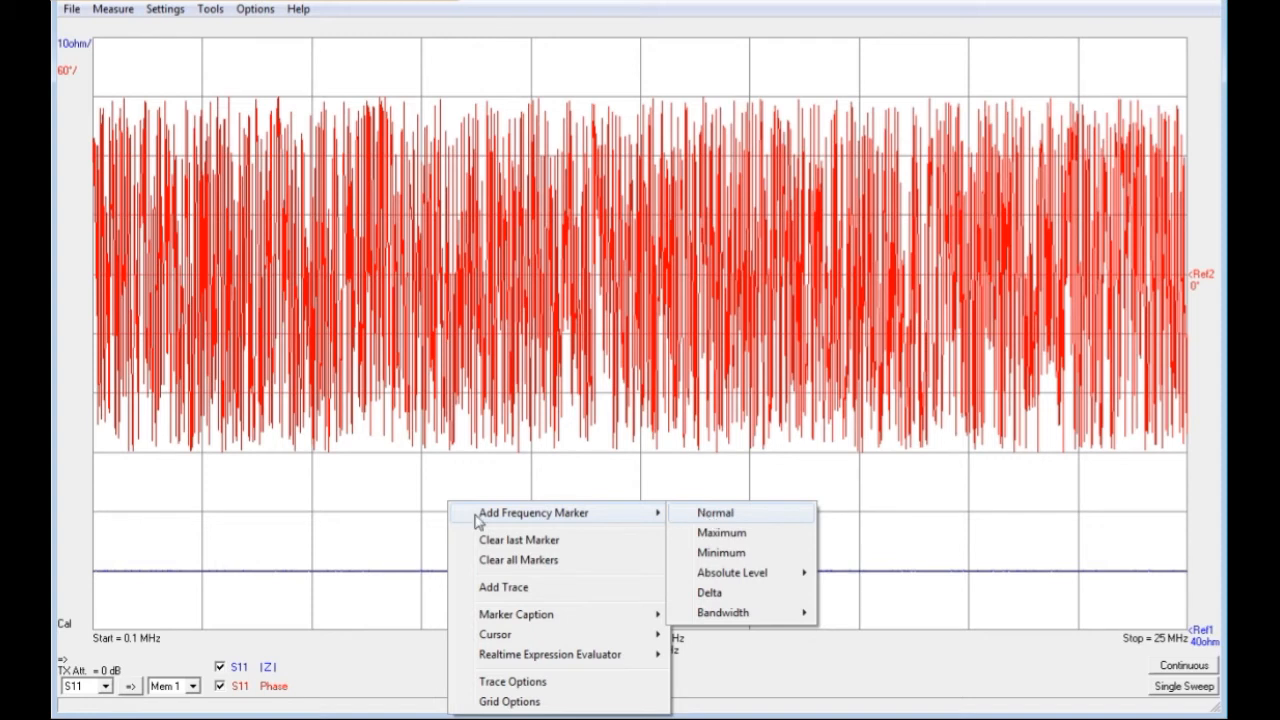
left_click(394, 510)
right_click(510, 484)
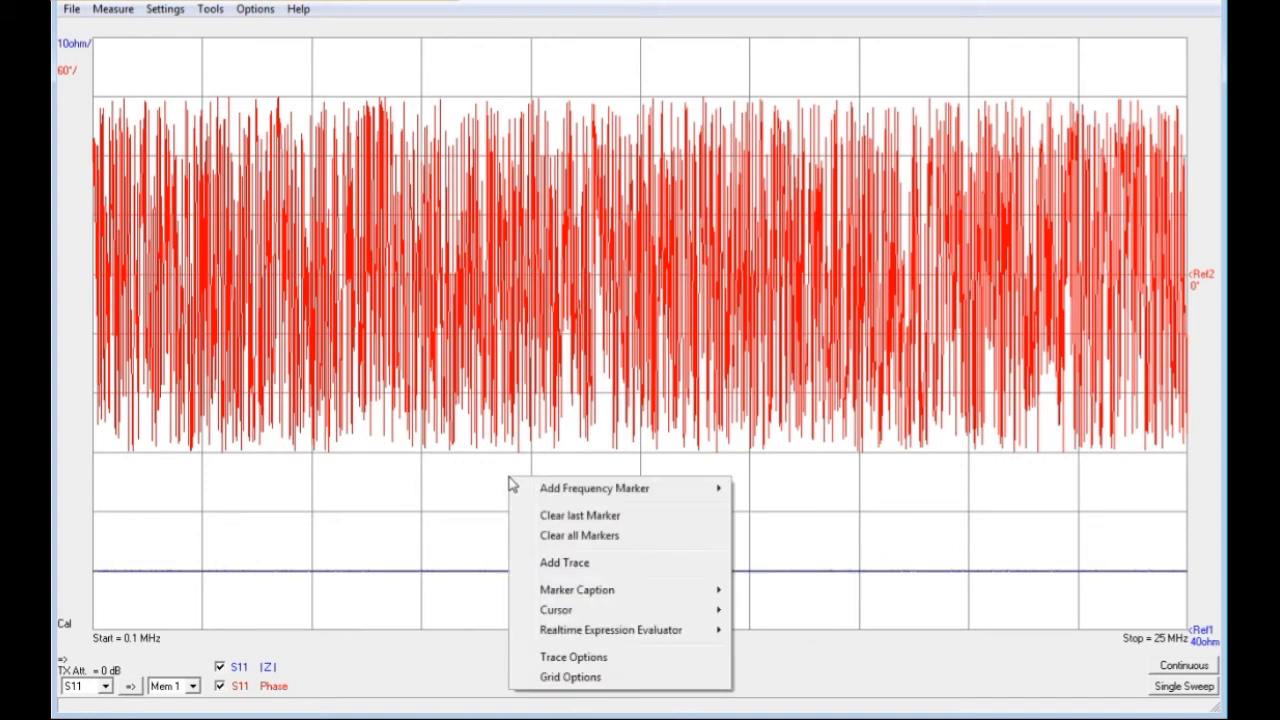
left_click(451, 501)
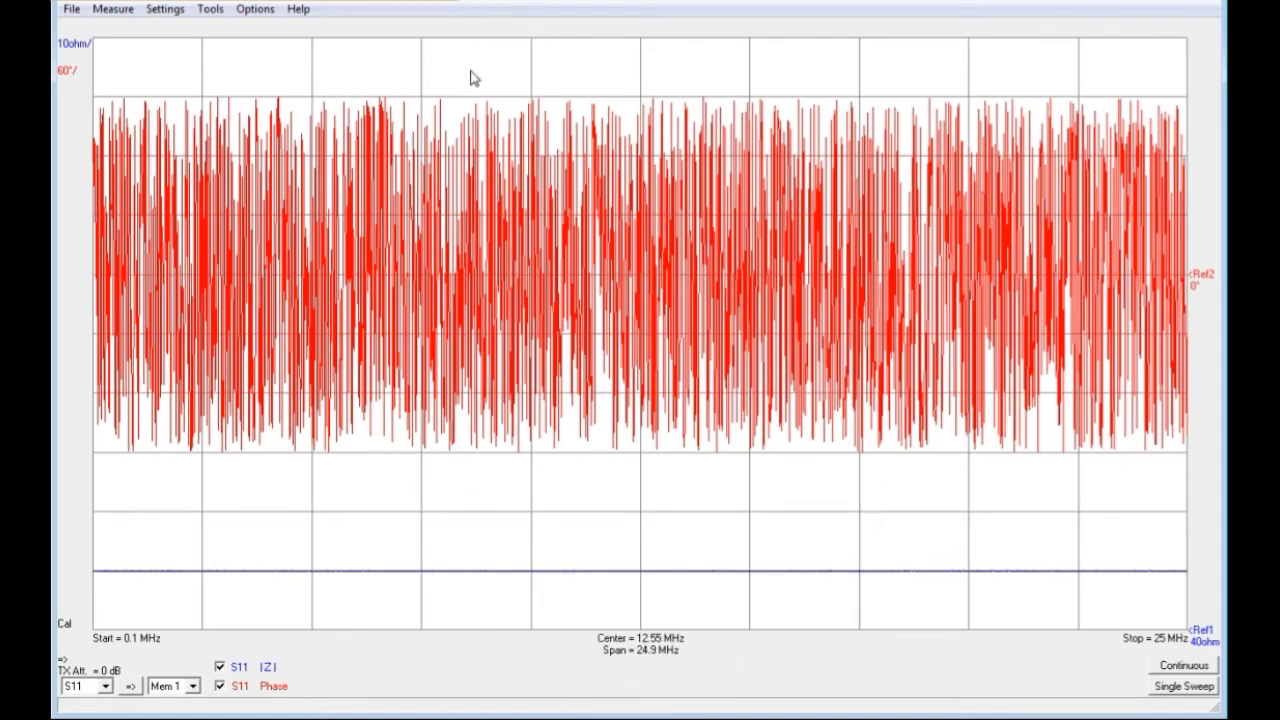
right_click(471, 77)
left_click(405, 560)
Examine the Cartesian, Smith and polar grid options and close them unchanged.
right_click(457, 497)
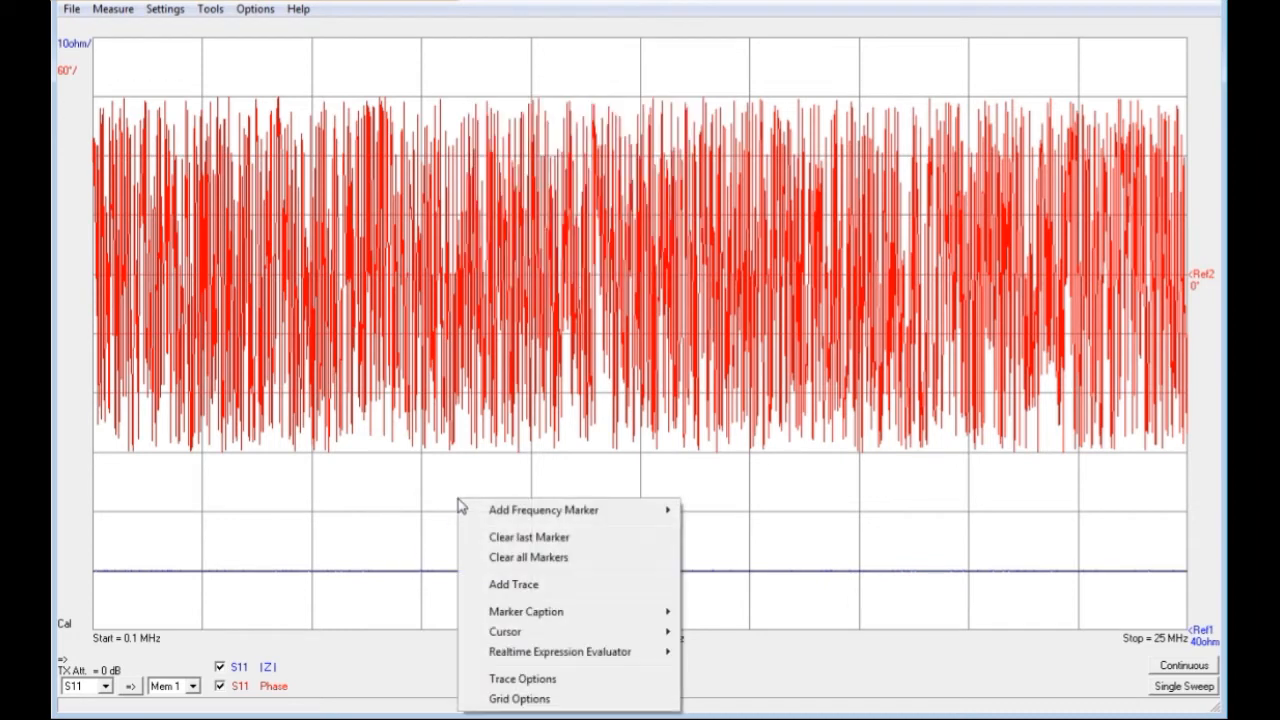
mouse_move(507, 512)
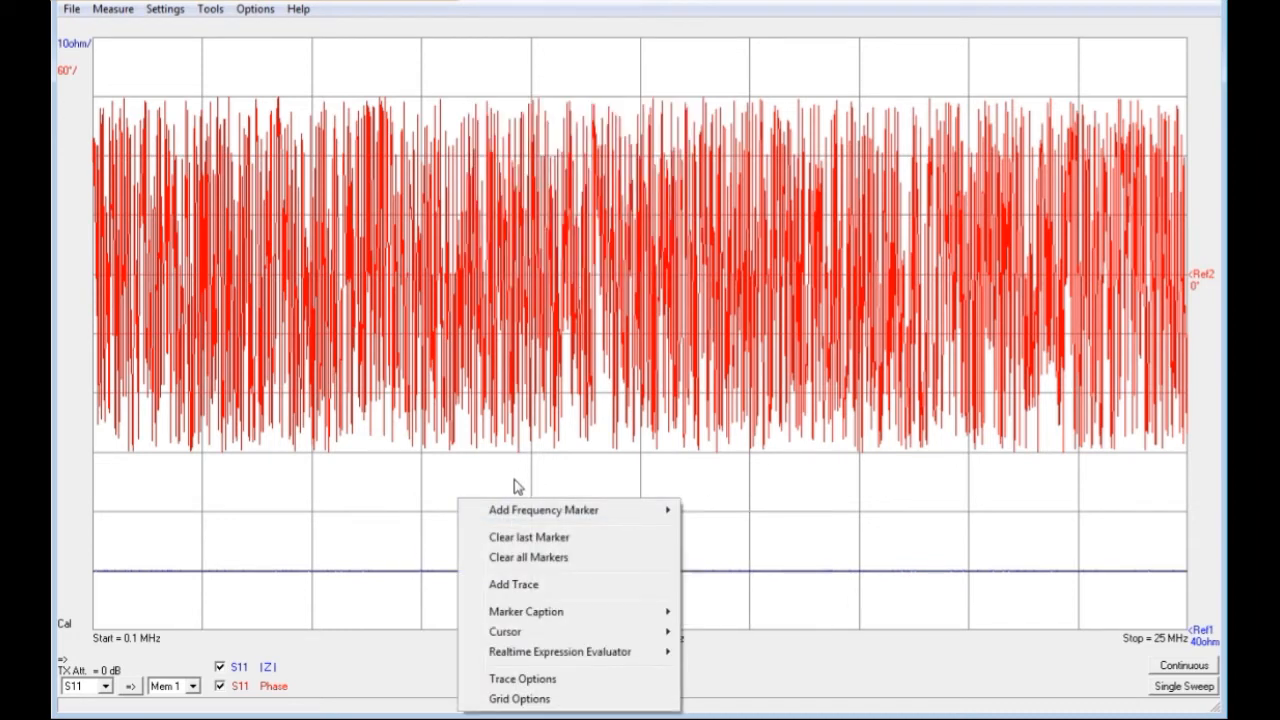
left_click(525, 699)
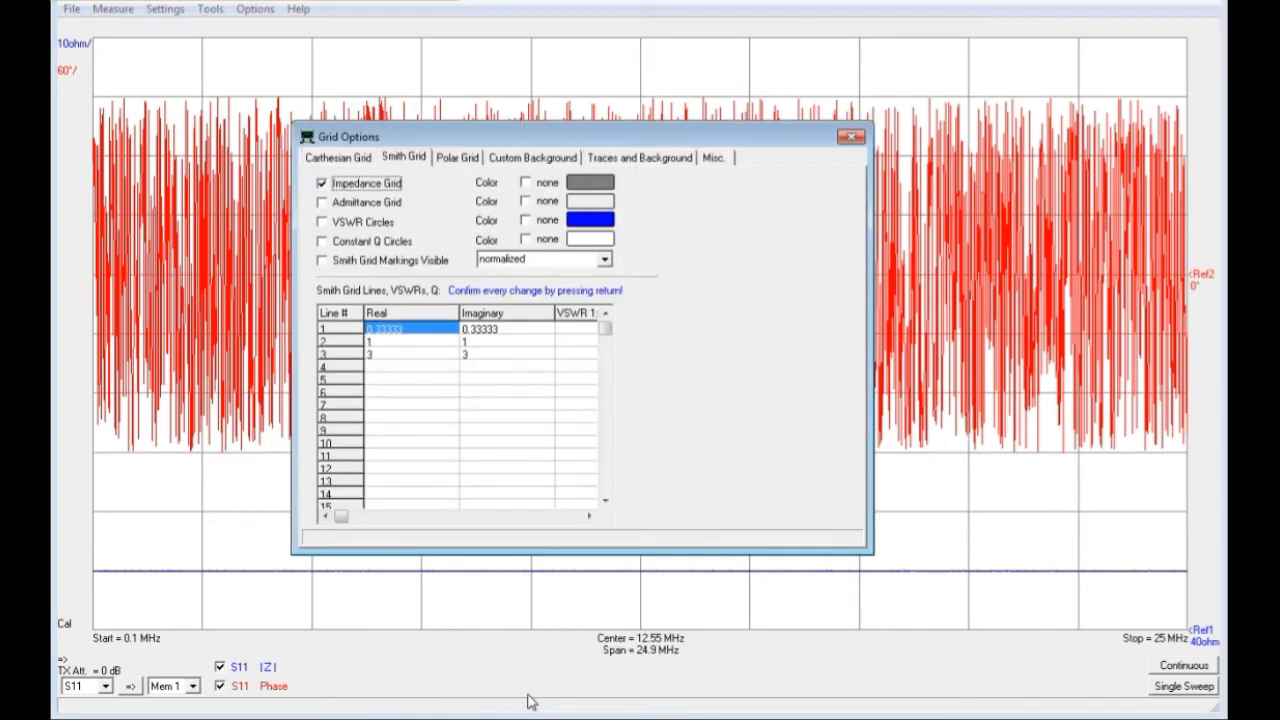
left_click(340, 158)
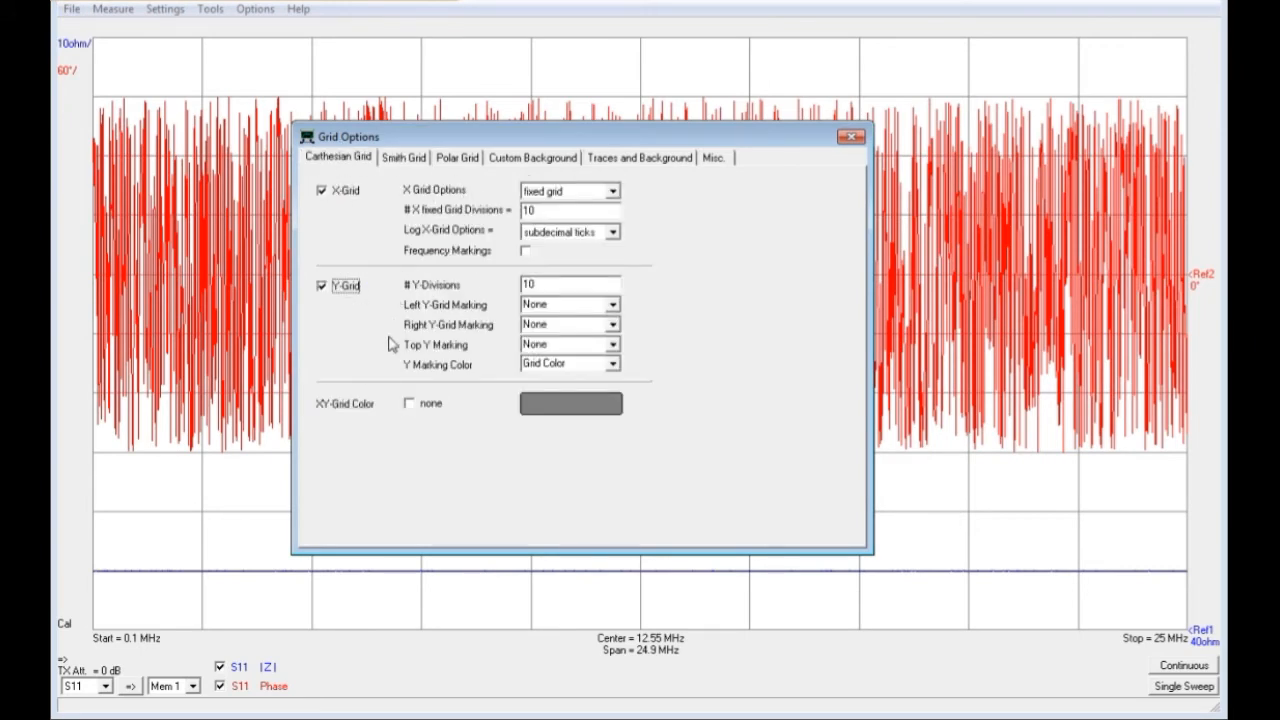
left_click(404, 160)
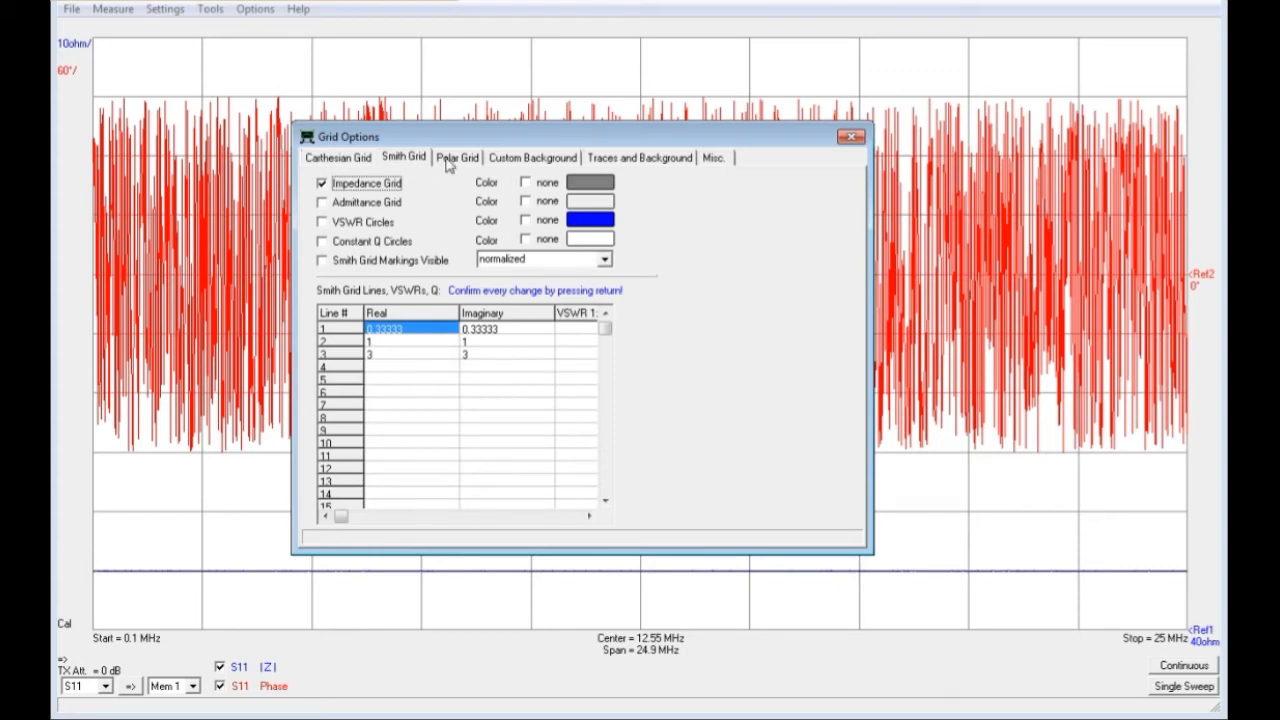
left_click(449, 162)
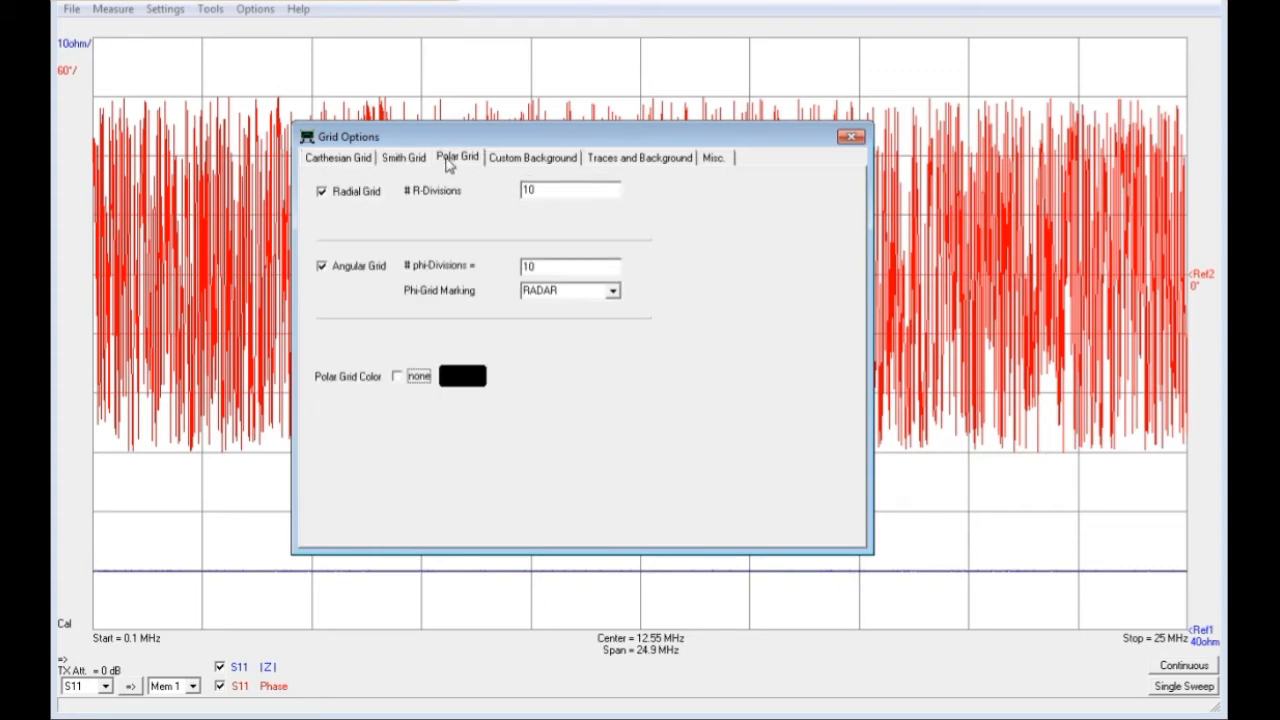
left_click(320, 167)
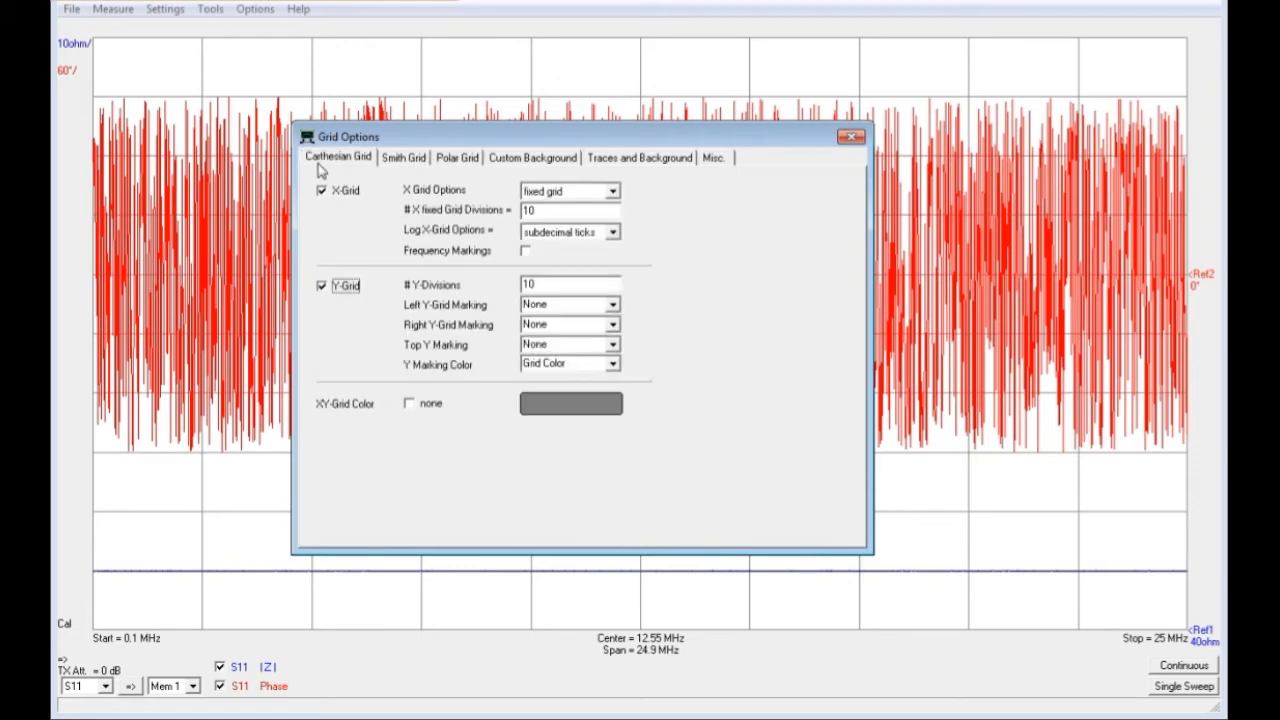
left_click(851, 137)
Examine the trace display settings for line widths, enabled traces and colours, and close them unchanged.
right_click(560, 62)
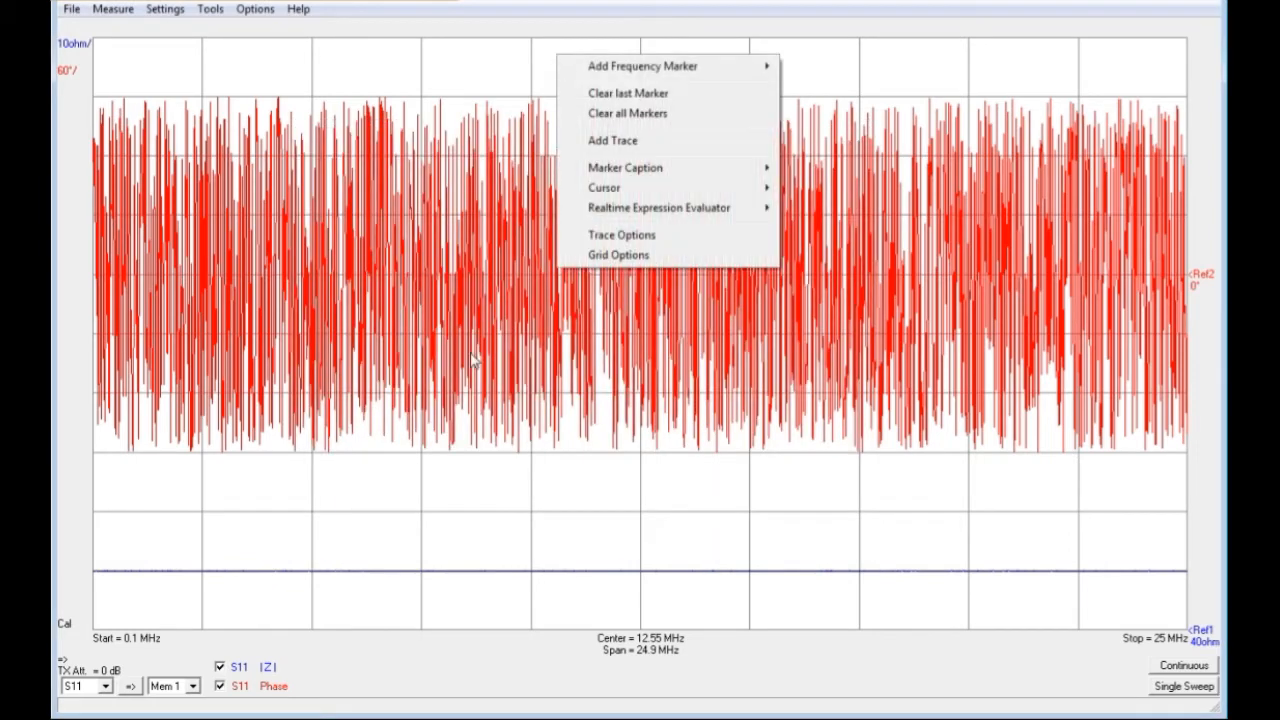
left_click(617, 238)
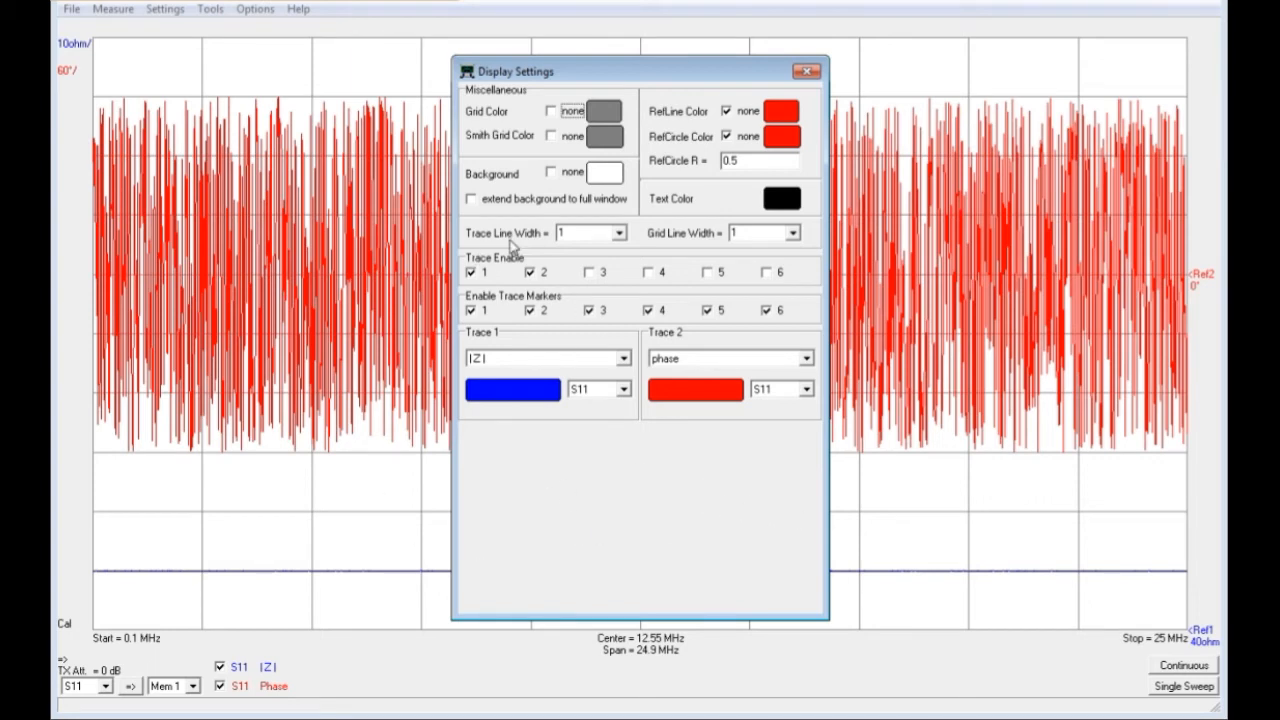
left_click(806, 72)
Add a normal frequency marker and move it along the |Z| trace to about 12.45 MHz.
right_click(571, 56)
mouse_move(576, 66)
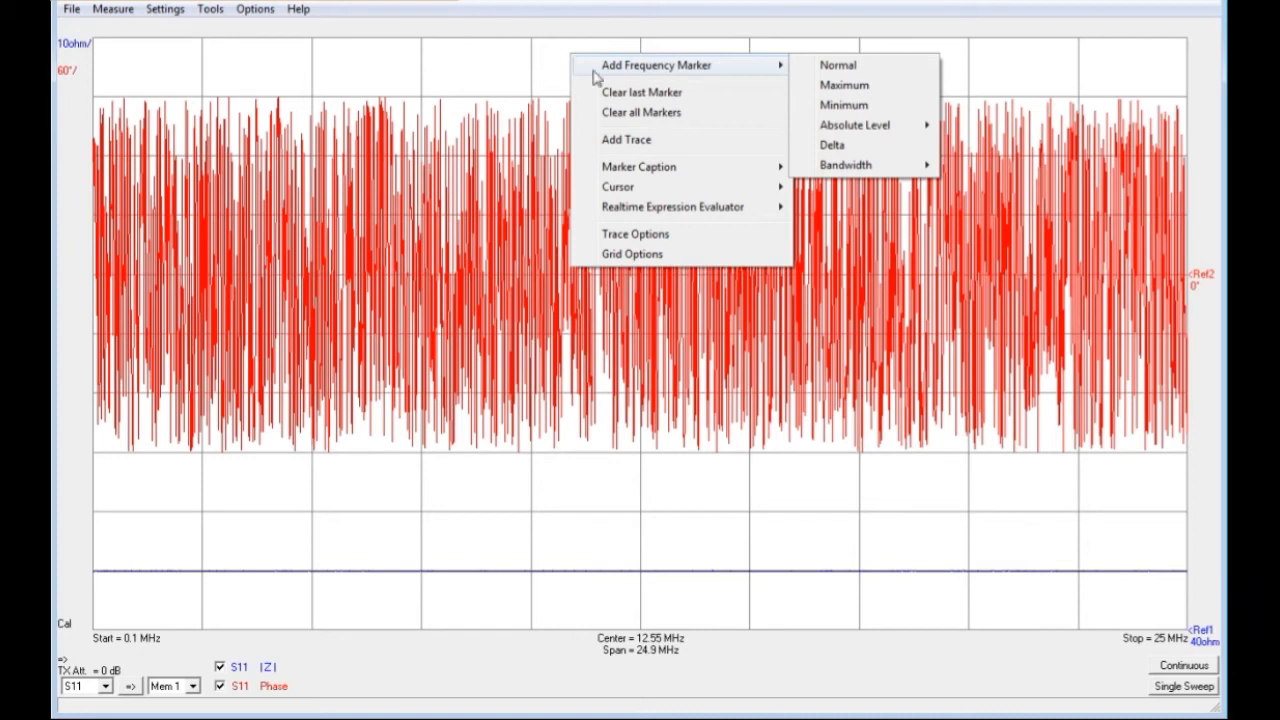
left_click(838, 66)
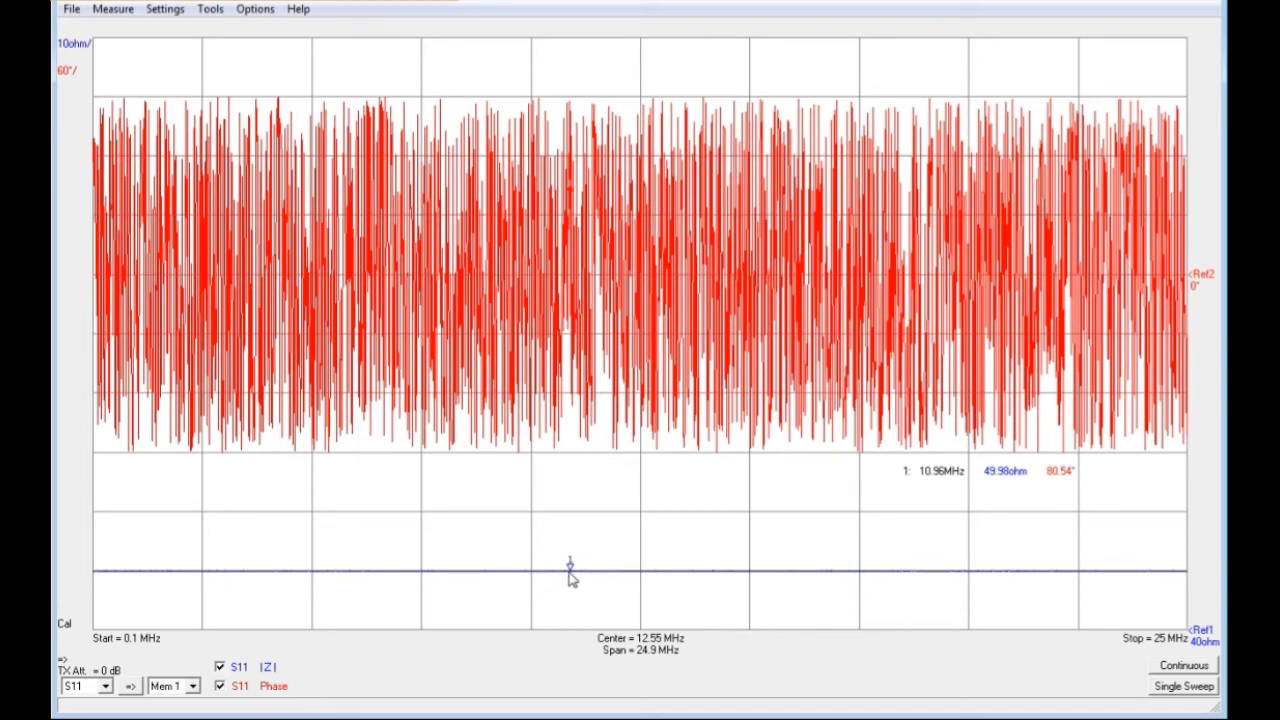
mouse_move(569, 570)
left_mouse_down()
mouse_move(737, 586)
mouse_move(800, 611)
mouse_move(265, 675)
mouse_move(251, 614)
mouse_move(851, 586)
mouse_move(521, 640)
mouse_move(636, 637)
left_mouse_up()
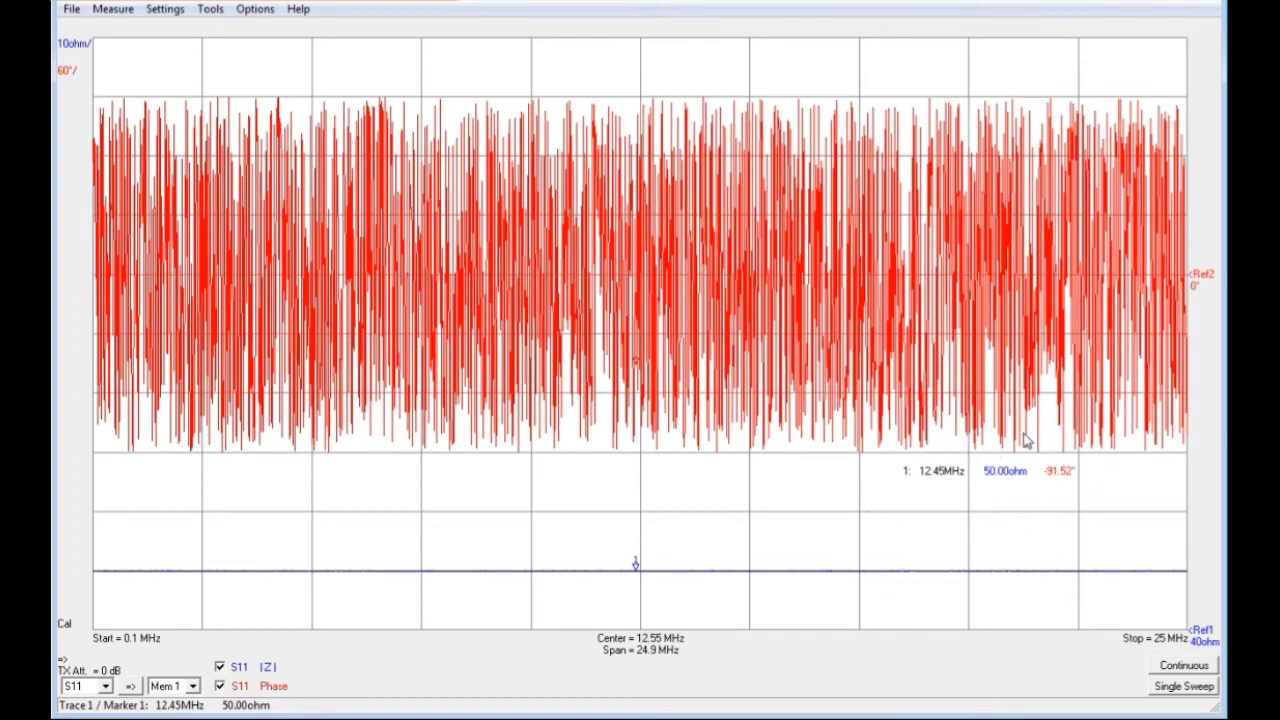
Move the marker readout closer to the centre of the plot and shift marker 1 to about 10.54 MHz.
mouse_move(942, 478)
left_mouse_down()
mouse_move(923, 511)
mouse_move(871, 543)
mouse_move(686, 517)
mouse_move(733, 487)
mouse_move(717, 475)
left_mouse_up()
left_click(717, 475)
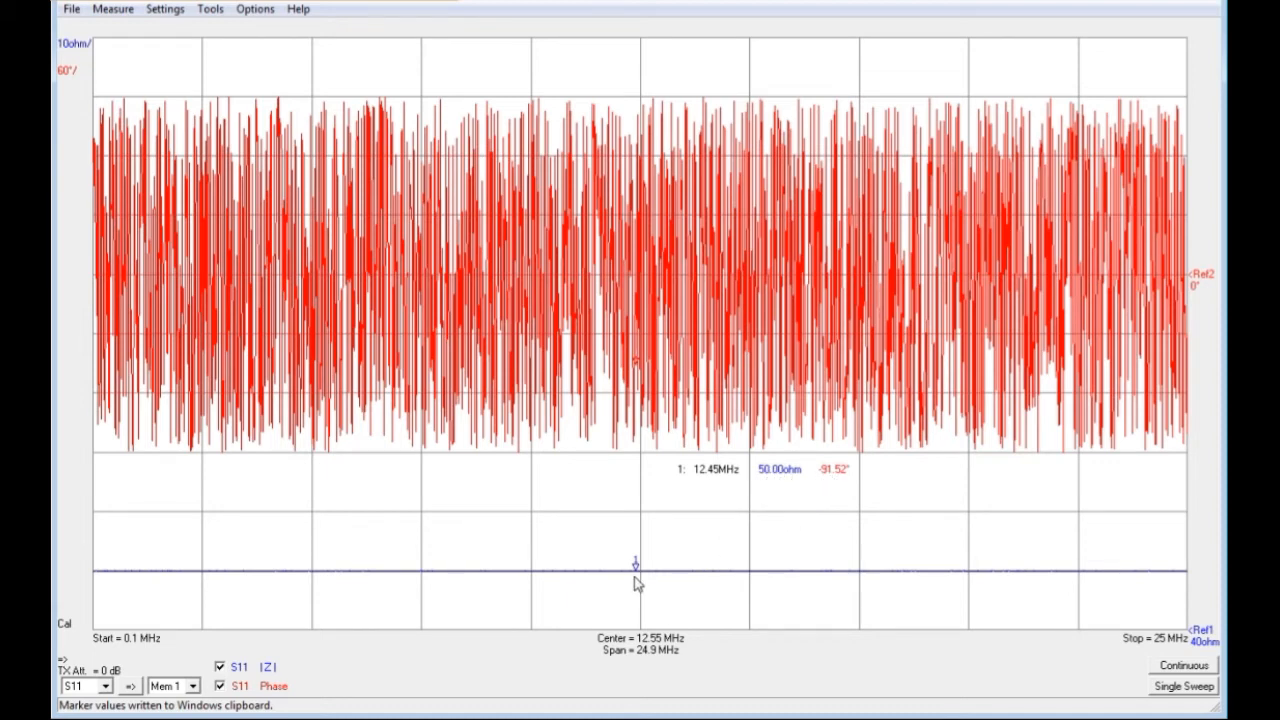
mouse_move(636, 568)
left_mouse_down()
mouse_move(1189, 594)
mouse_move(106, 611)
mouse_move(304, 622)
mouse_move(684, 566)
mouse_move(883, 557)
mouse_move(840, 557)
mouse_move(184, 630)
mouse_move(688, 598)
mouse_move(1145, 594)
mouse_move(649, 600)
mouse_move(551, 617)
left_mouse_up()
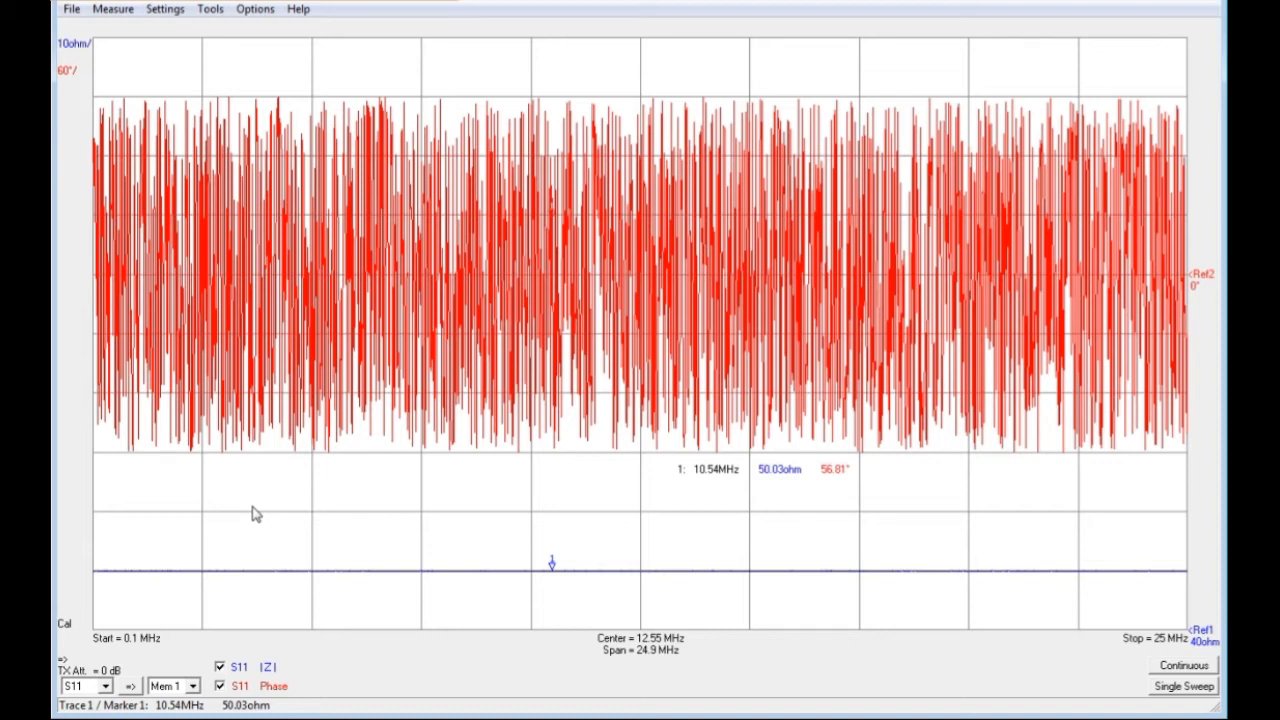
Run two single sweeps and autoscale the |Z| trace.
left_click(1186, 687)
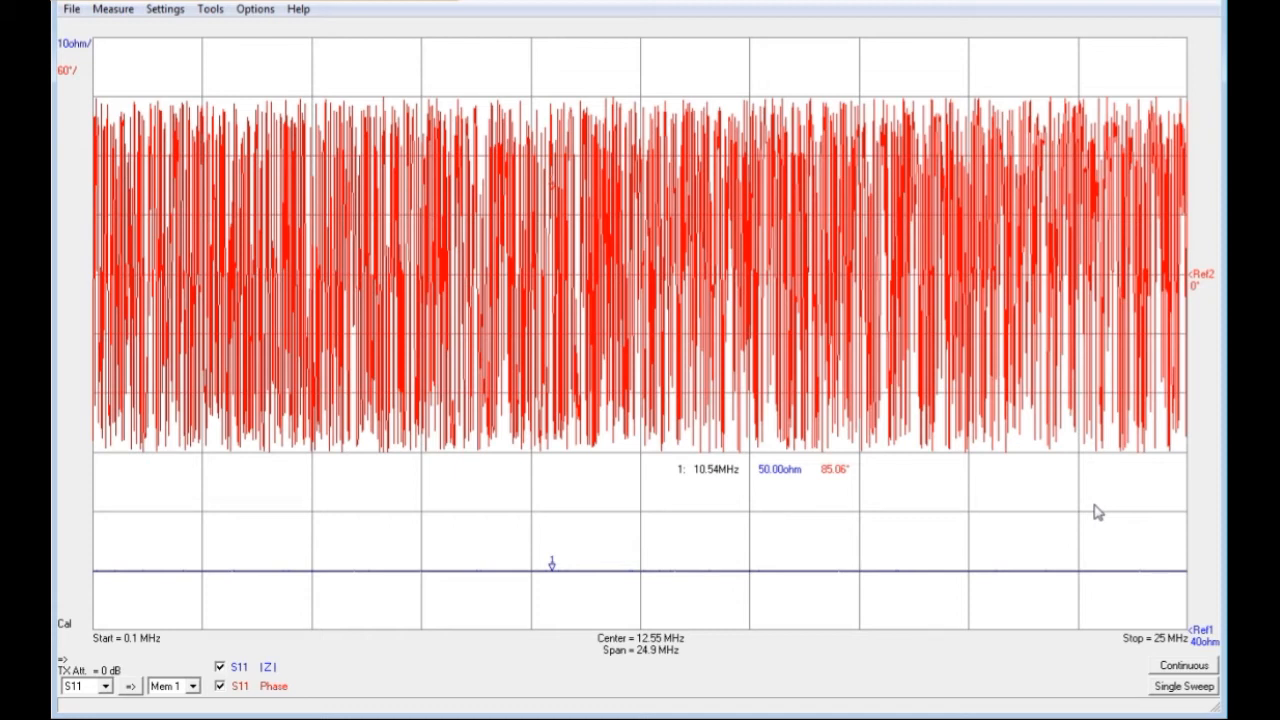
left_click(1198, 688)
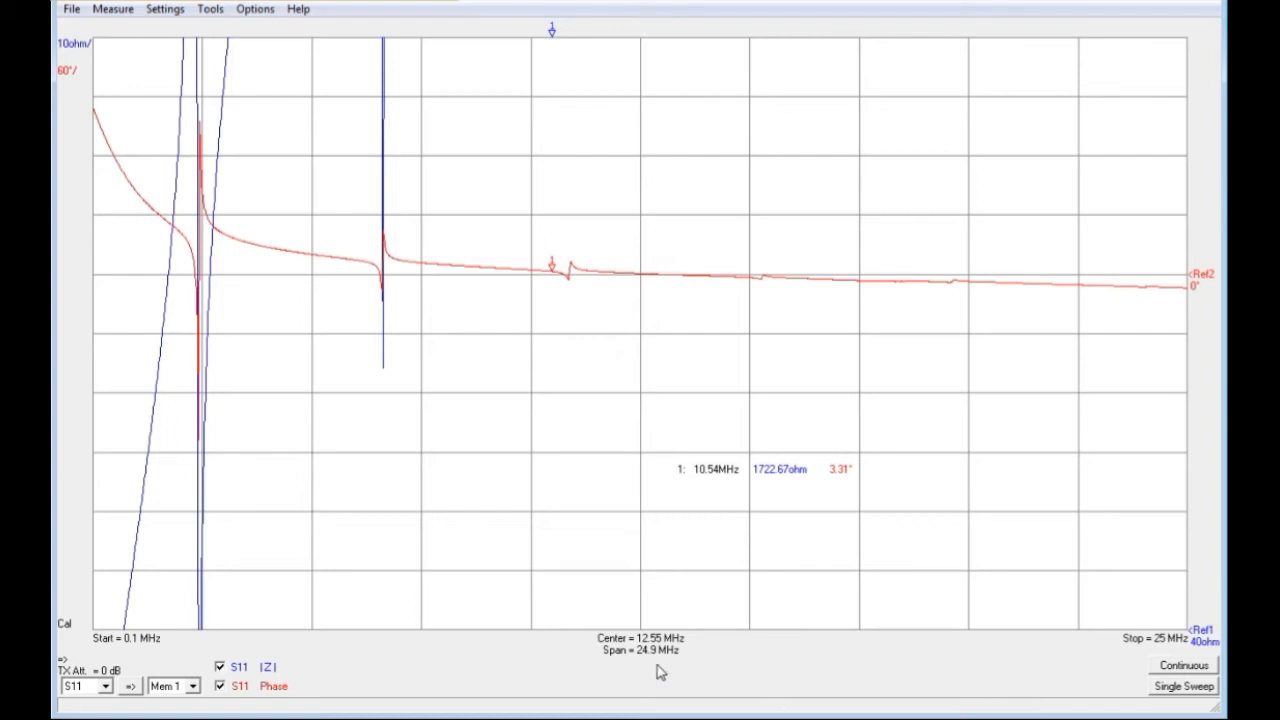
left_click(80, 50)
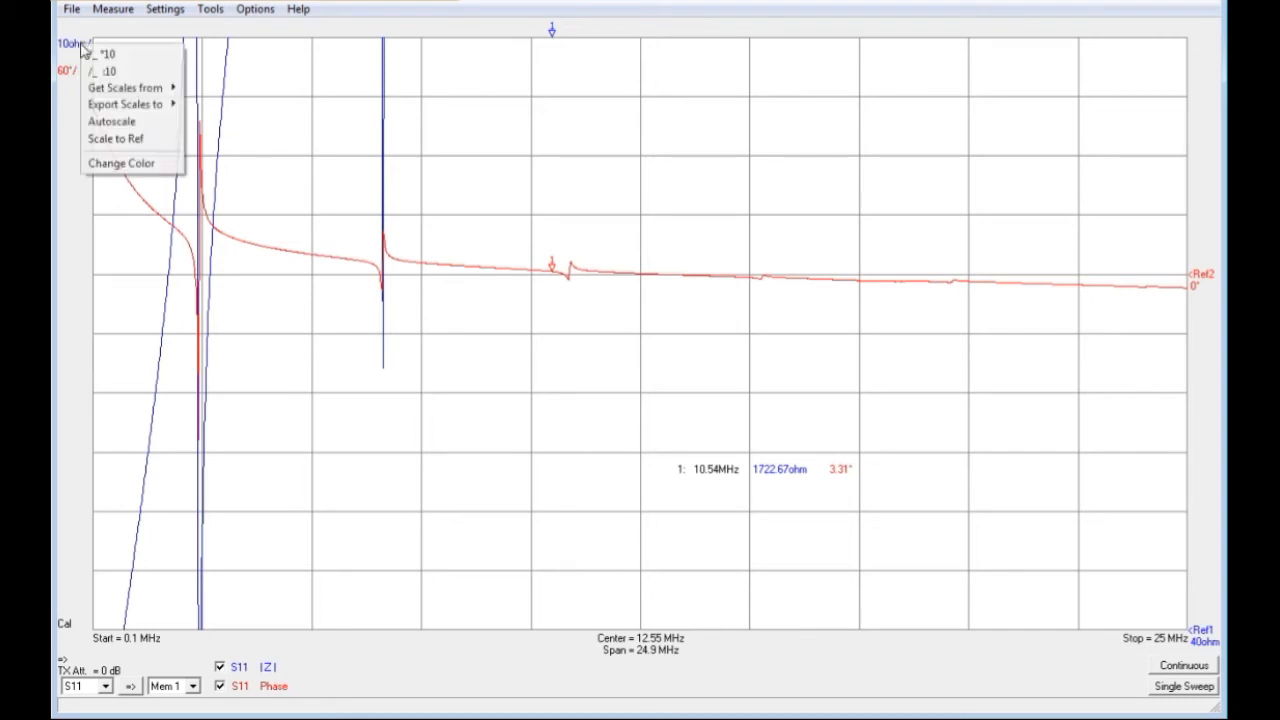
left_click(120, 122)
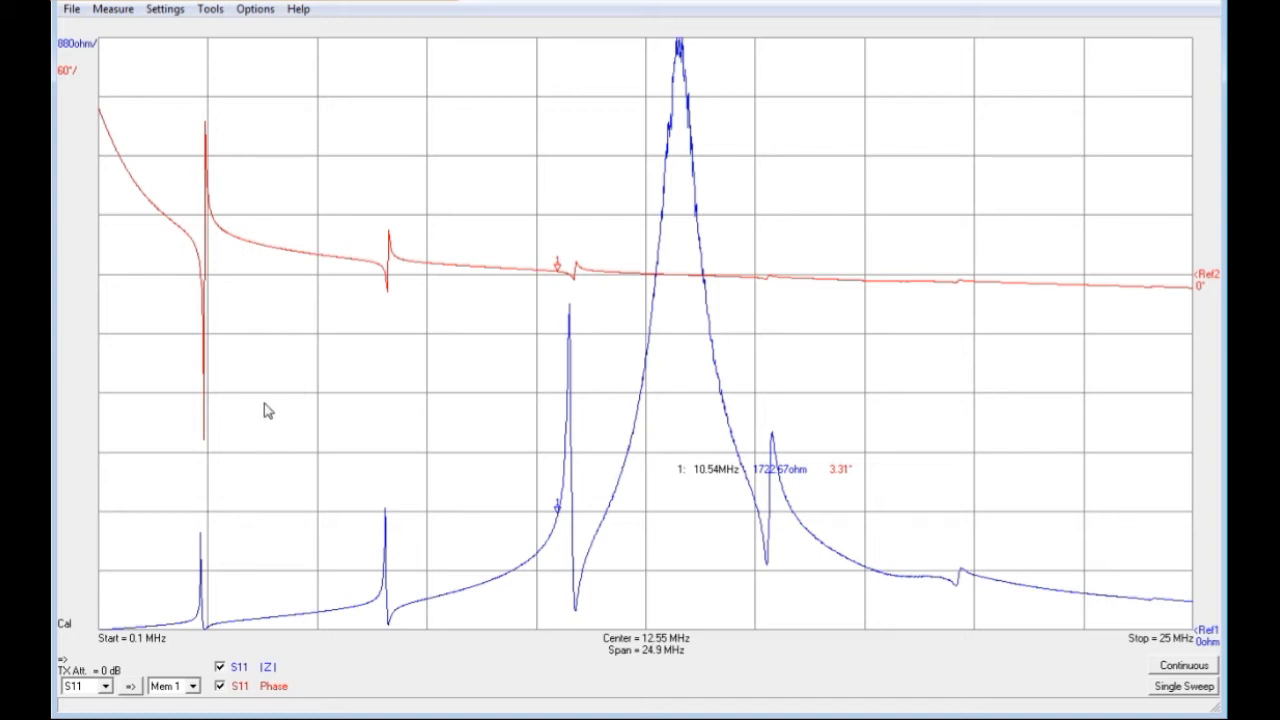
Set the trace line width to 2 in the trace display settings.
right_click(440, 266)
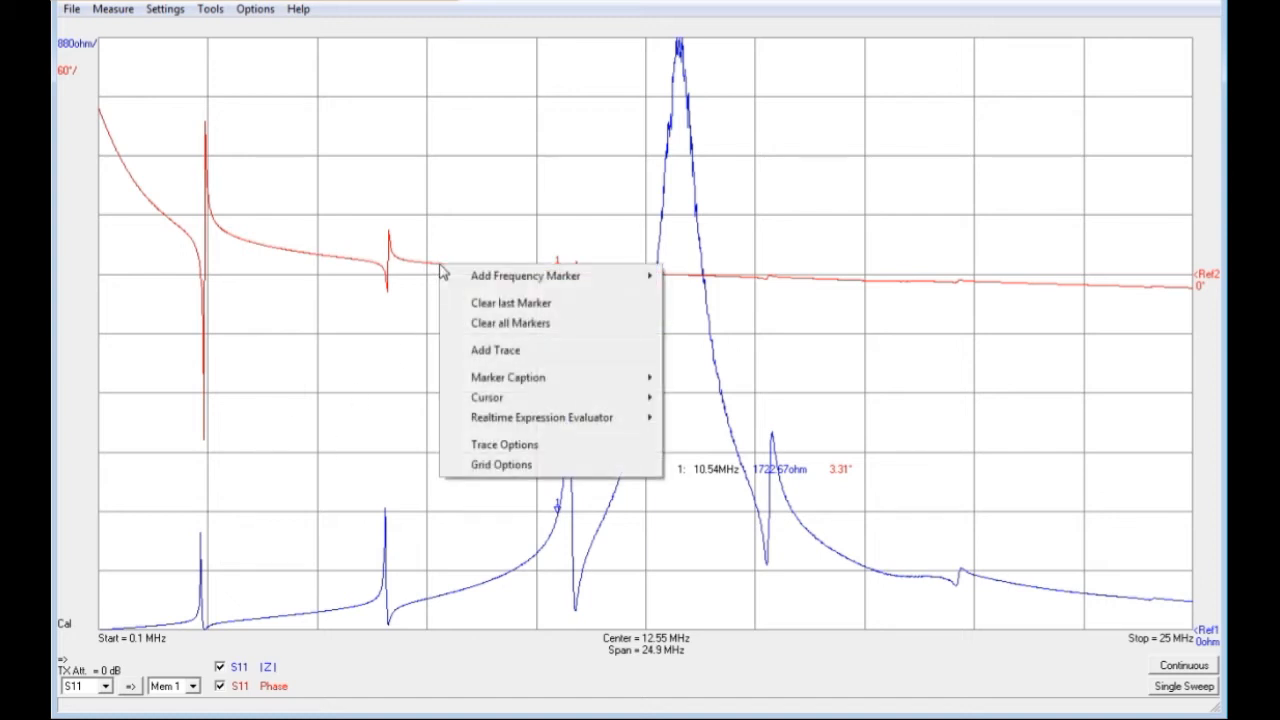
left_click(470, 444)
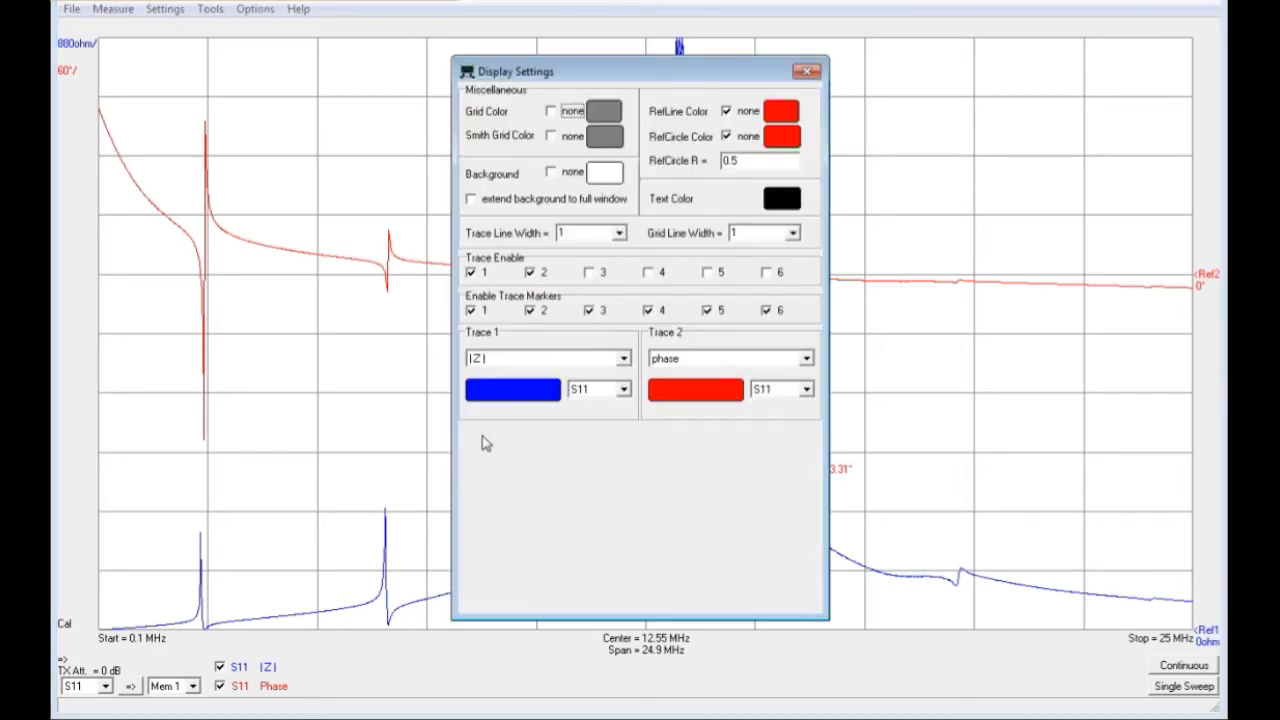
left_click(621, 232)
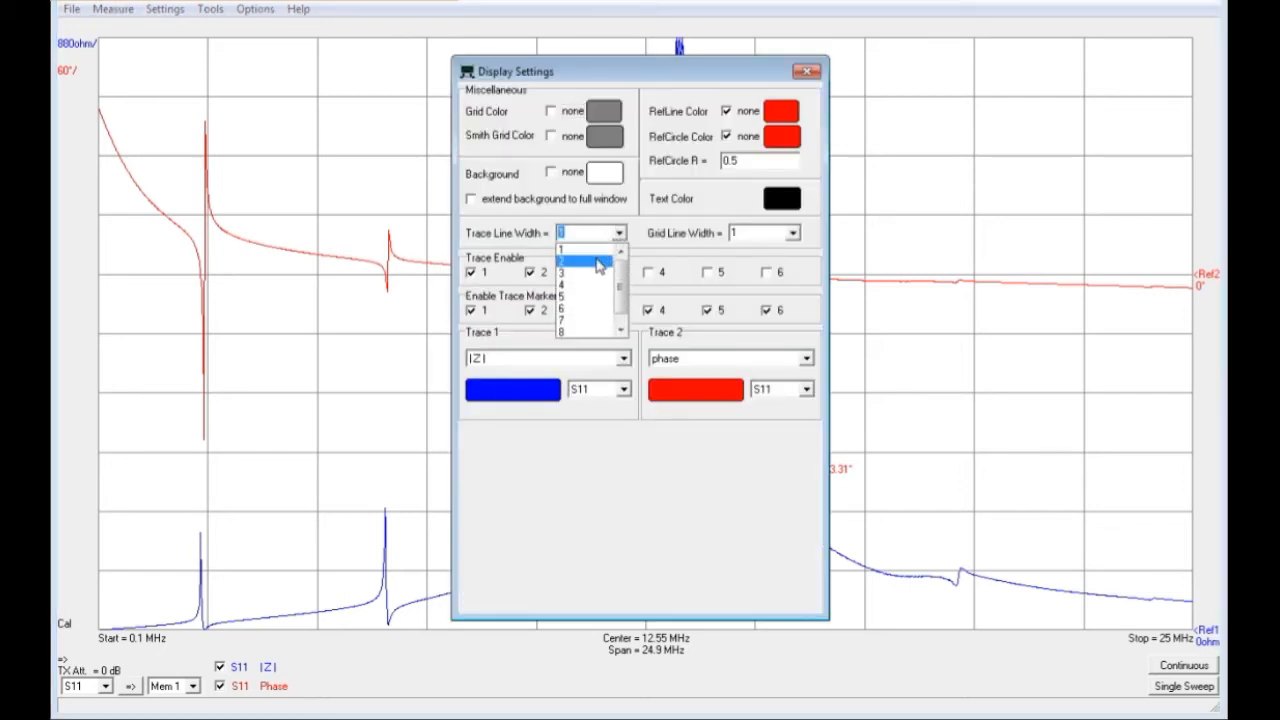
left_click(600, 270)
Try a thicker grid line width in the display settings and return it to 1.
left_click(794, 232)
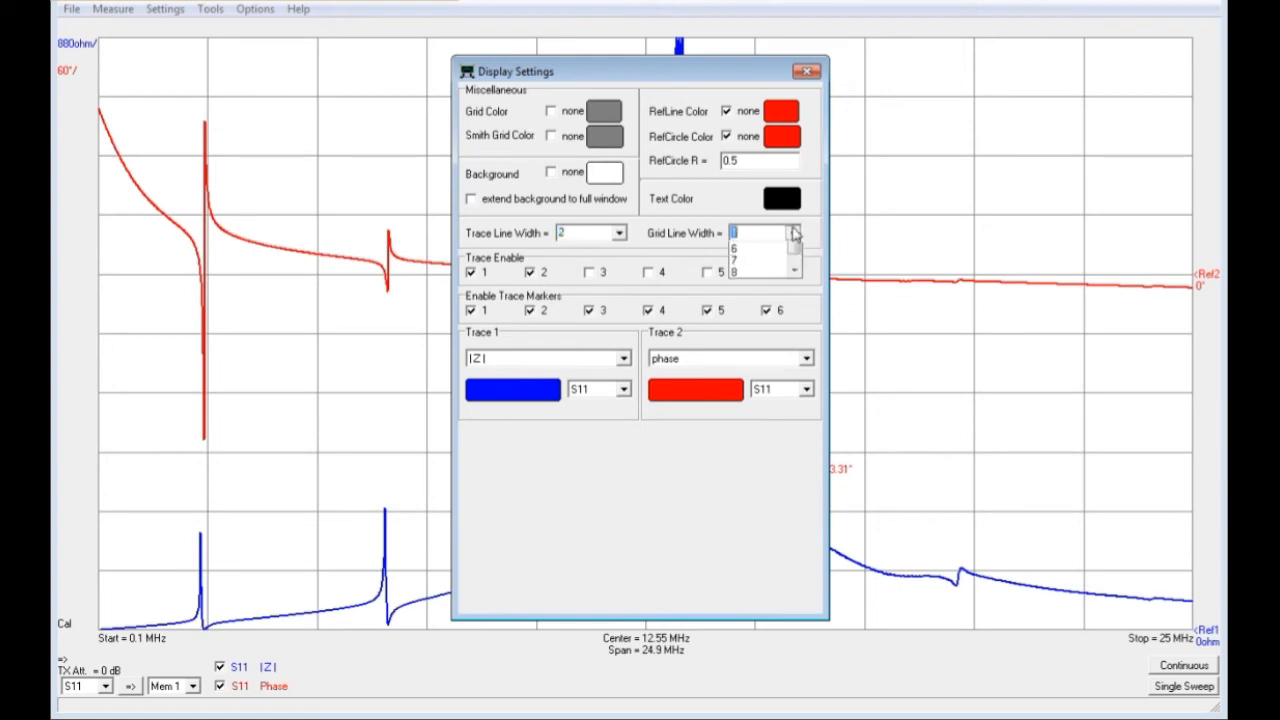
left_click(771, 264)
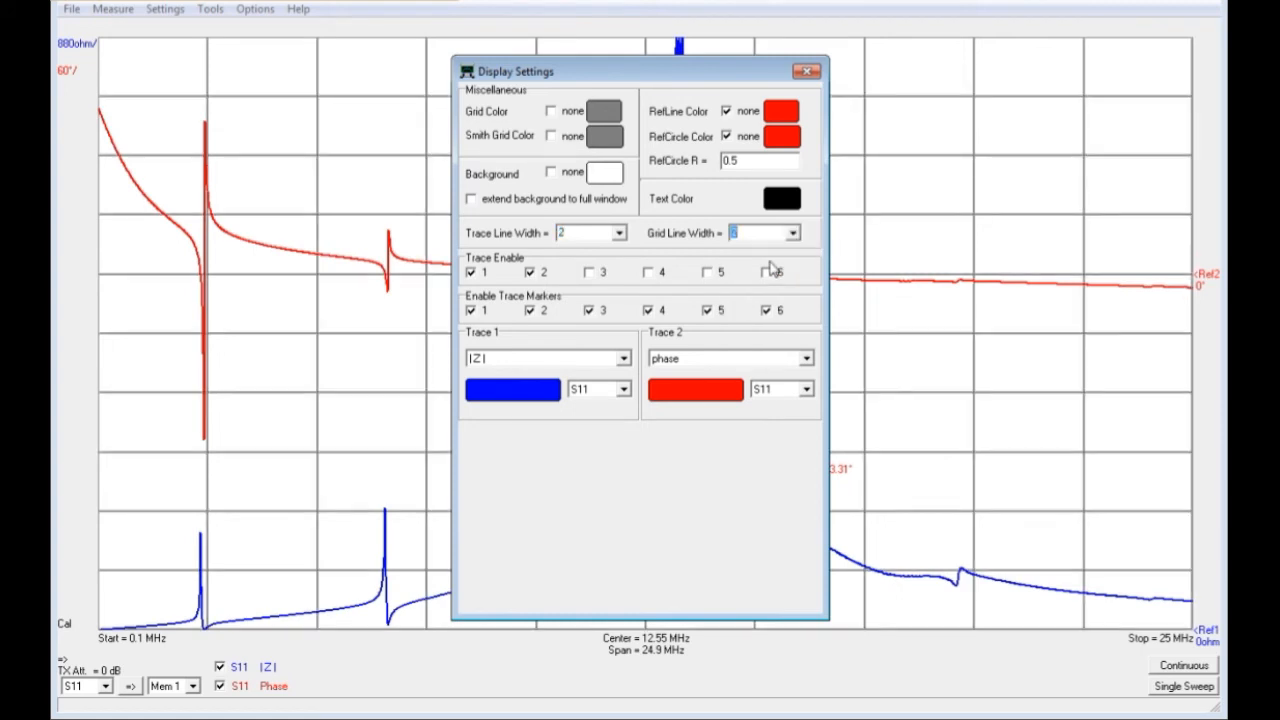
left_click(792, 232)
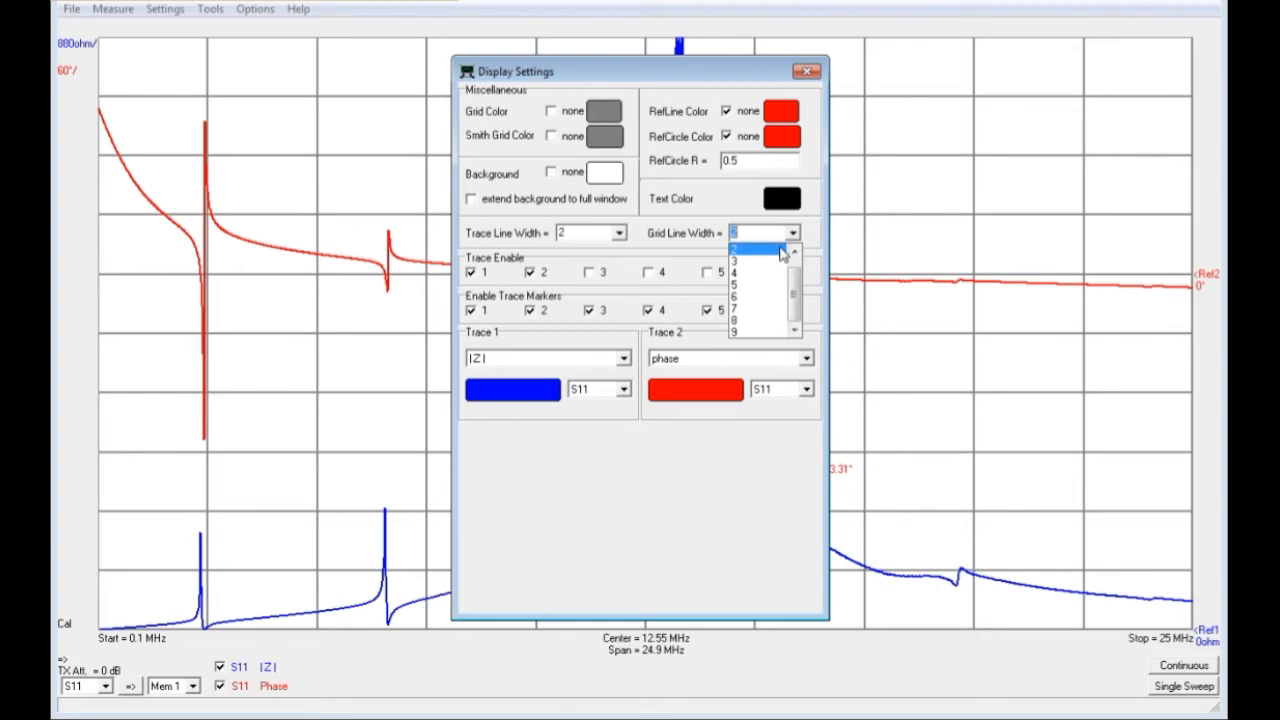
left_click_drag(790, 280, 795, 266)
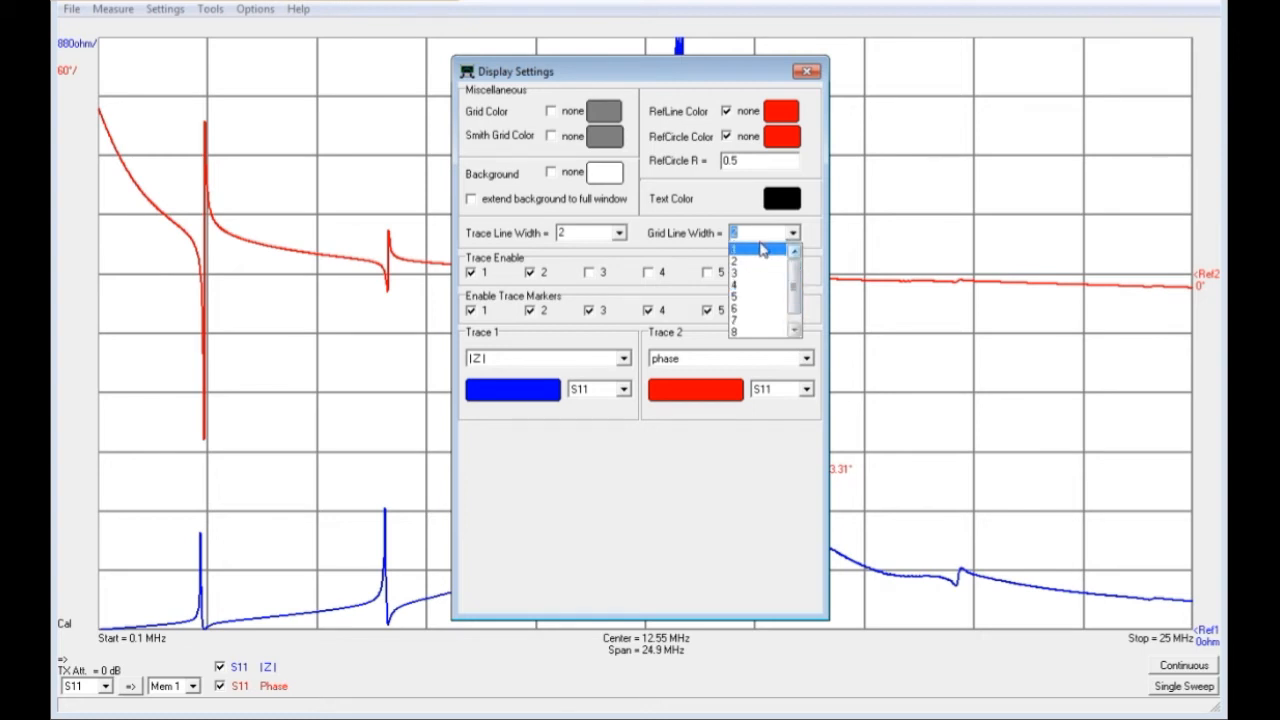
left_click(760, 248)
left_click(793, 233)
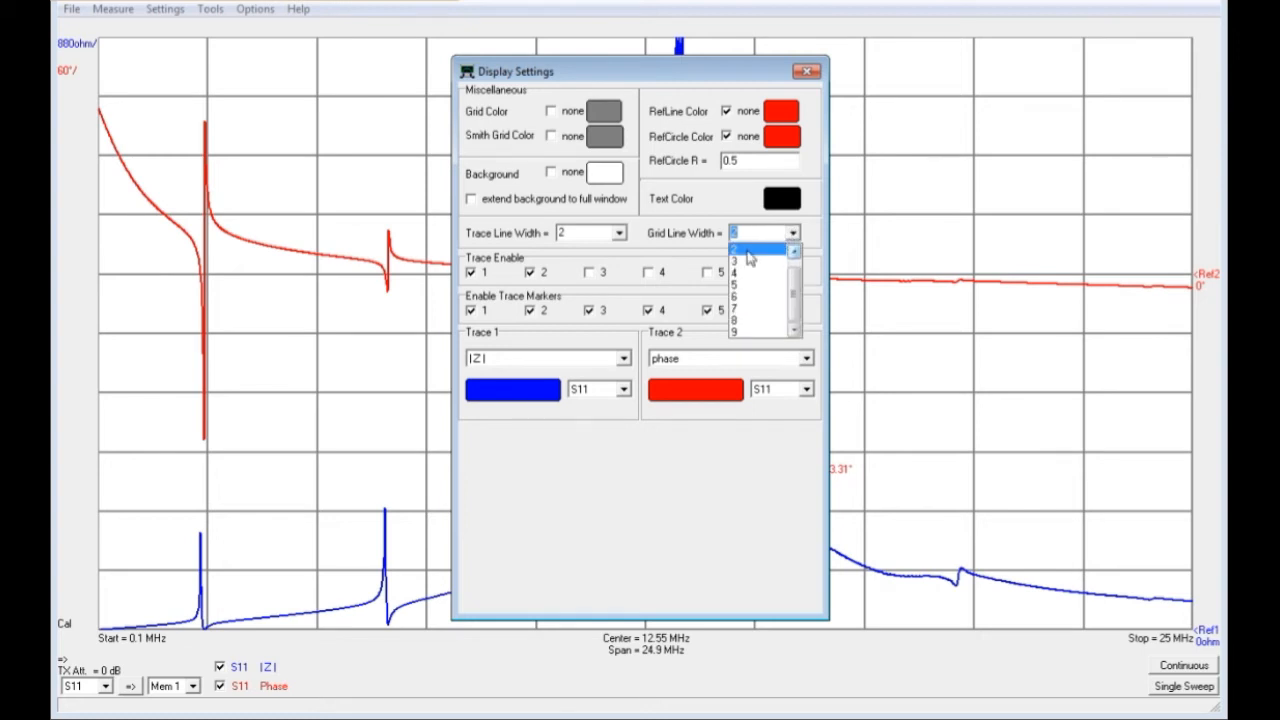
left_click(745, 250)
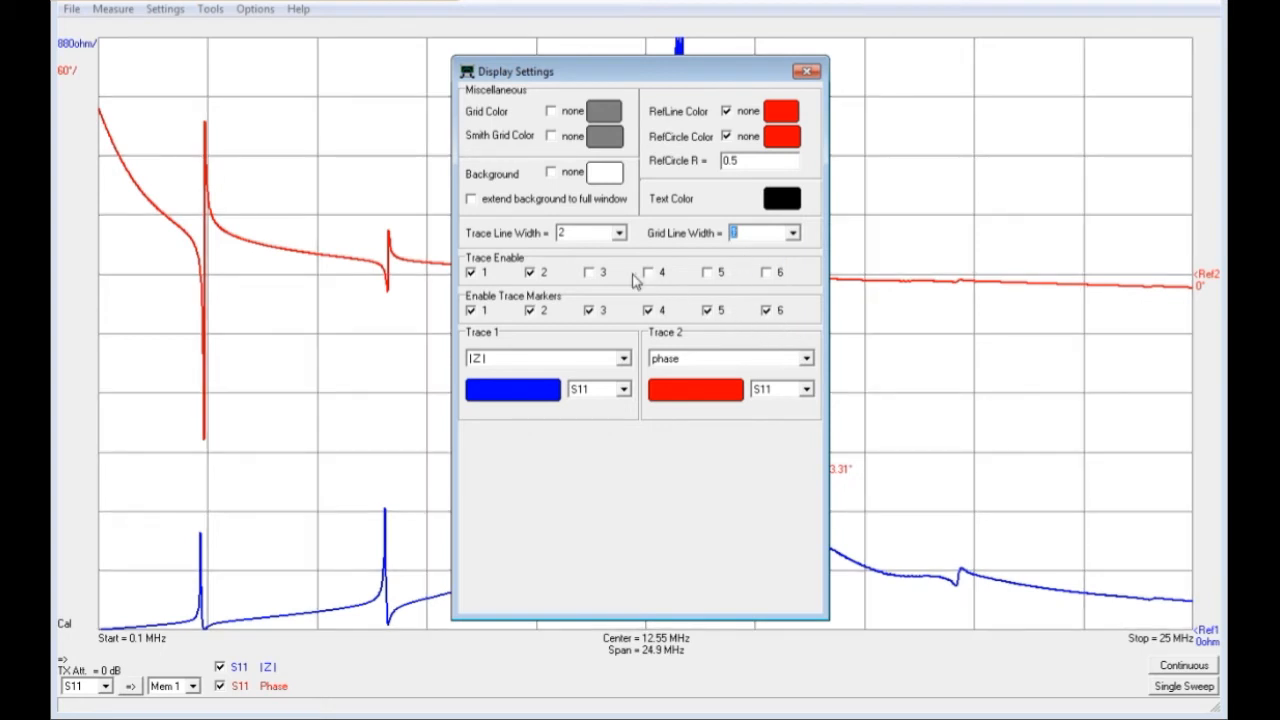
Close the display settings and run a single sweep.
left_click(806, 71)
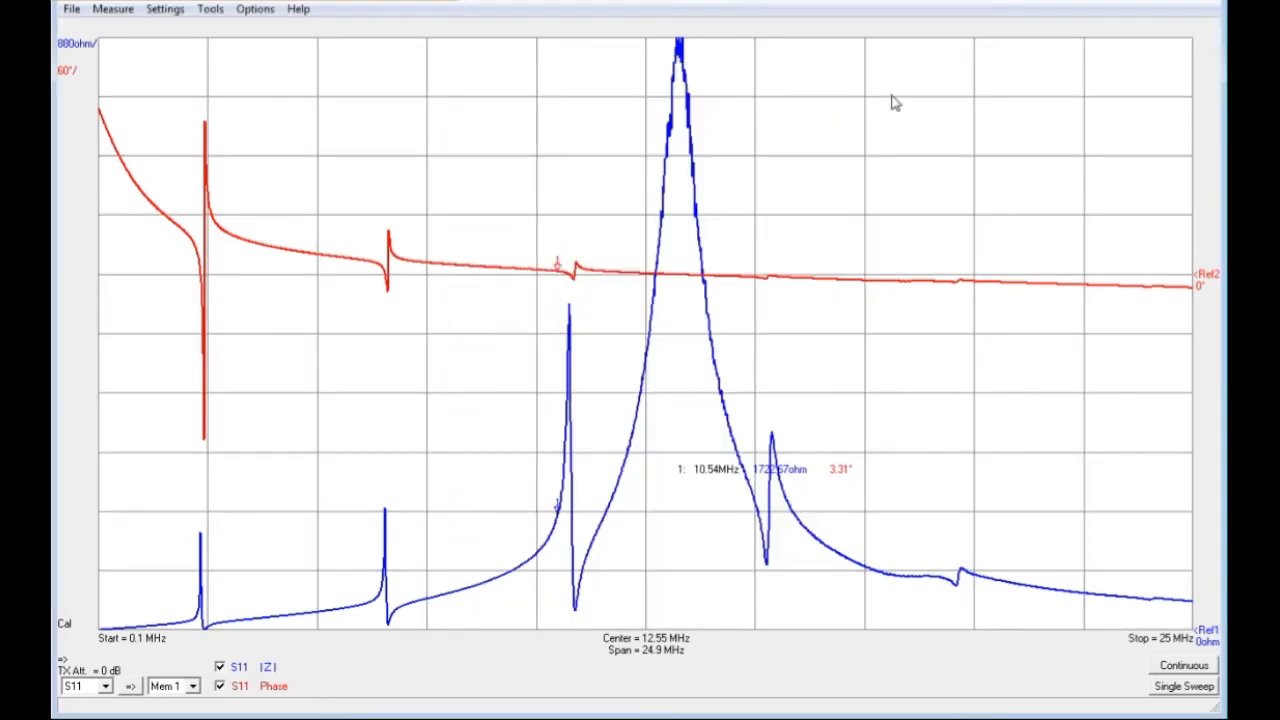
left_click(1182, 687)
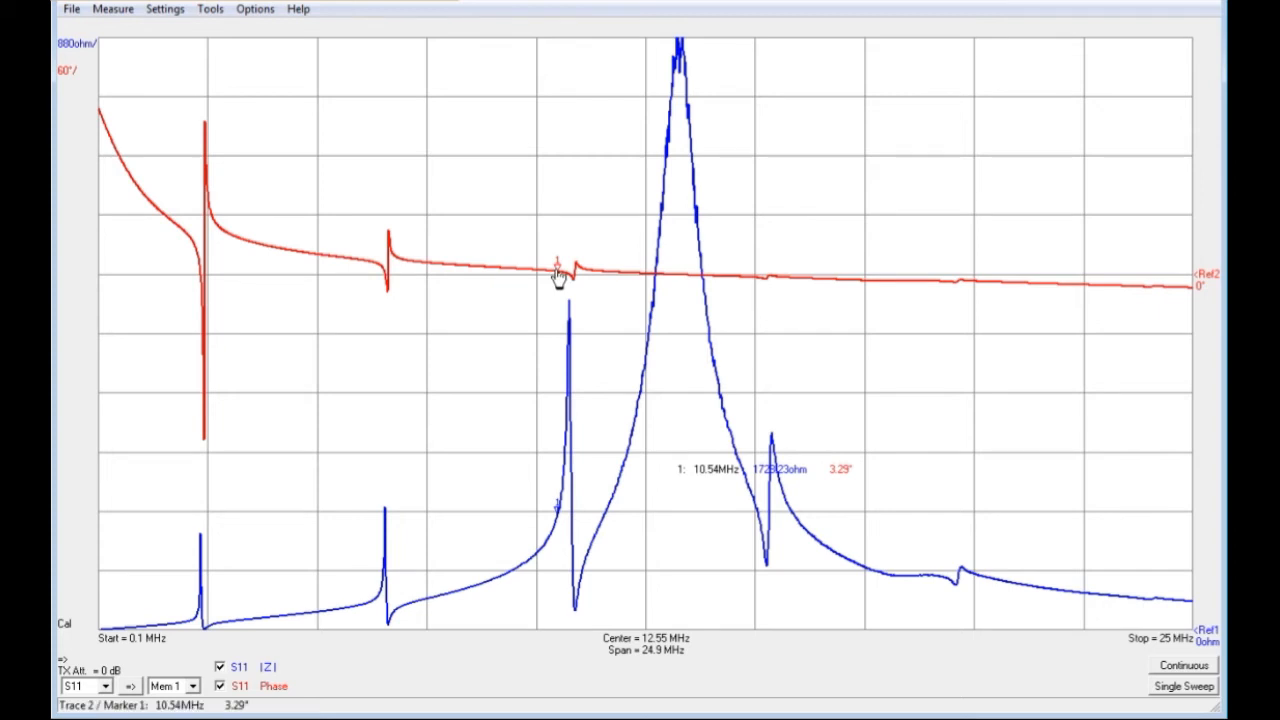
Zoom the phase trace around the first resonance and move marker 1 along it to about 2.52 MHz.
mouse_move(557, 271)
left_mouse_down()
mouse_move(369, 323)
mouse_move(203, 336)
left_mouse_up()
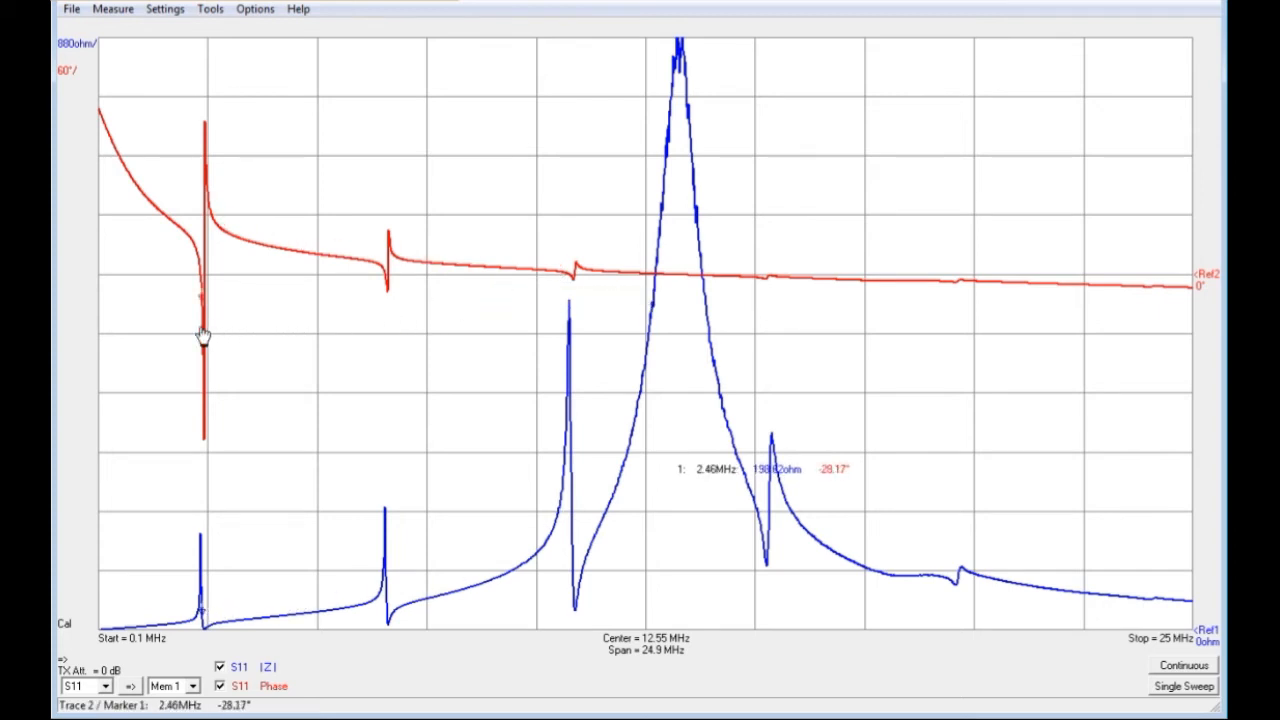
left_click_drag(203, 336, 209, 333)
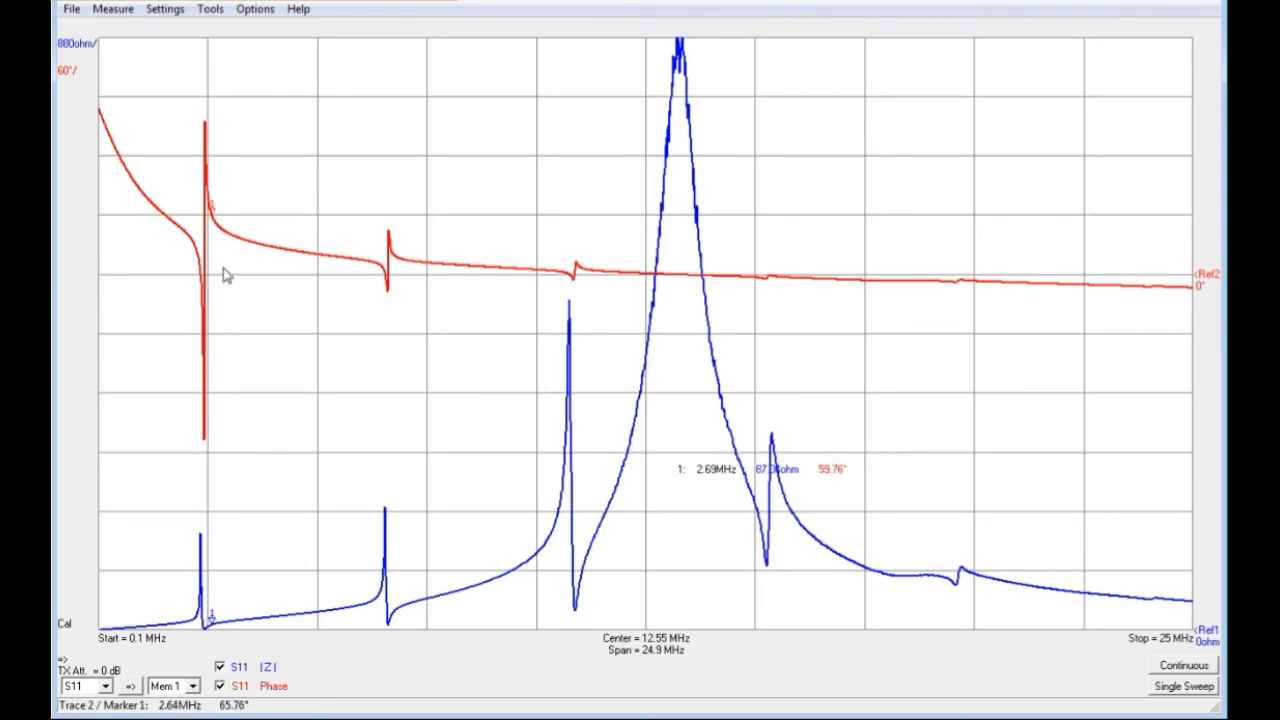
mouse_move(167, 108)
left_mouse_down()
mouse_move(222, 346)
mouse_move(257, 318)
left_mouse_up()
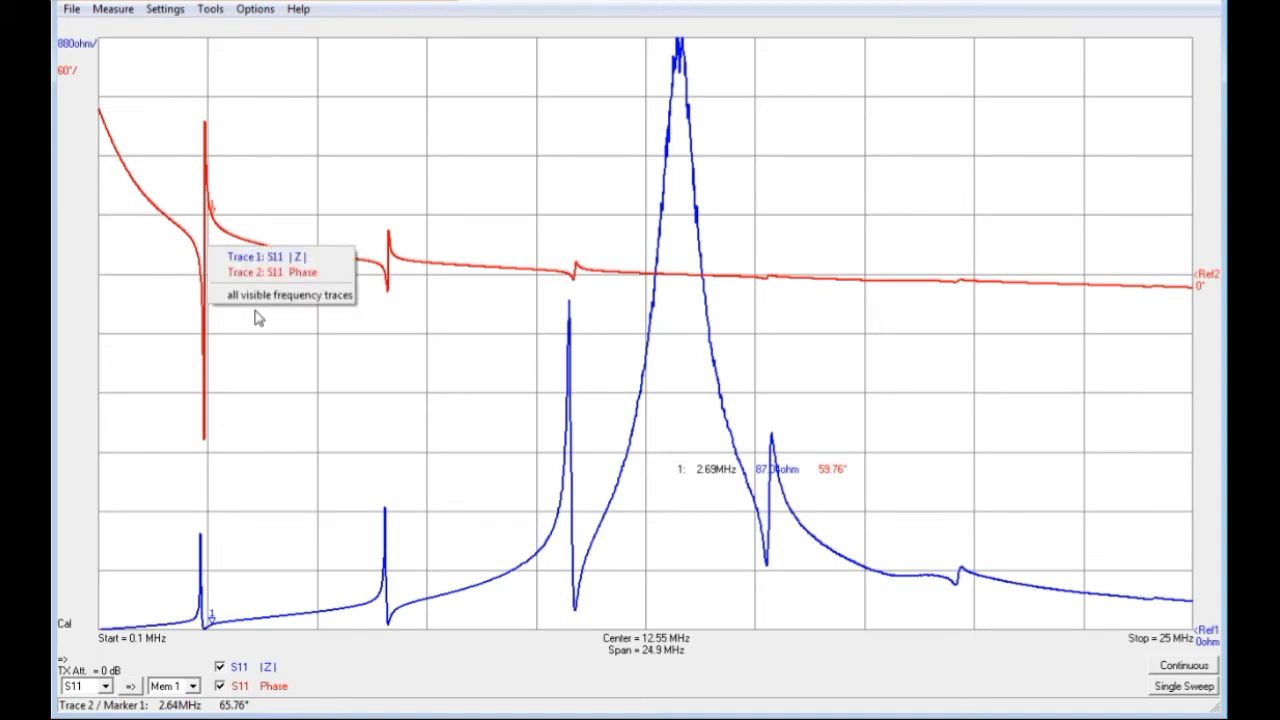
left_click(274, 272)
mouse_move(653, 346)
left_mouse_down()
mouse_move(549, 360)
mouse_move(567, 361)
left_mouse_up()
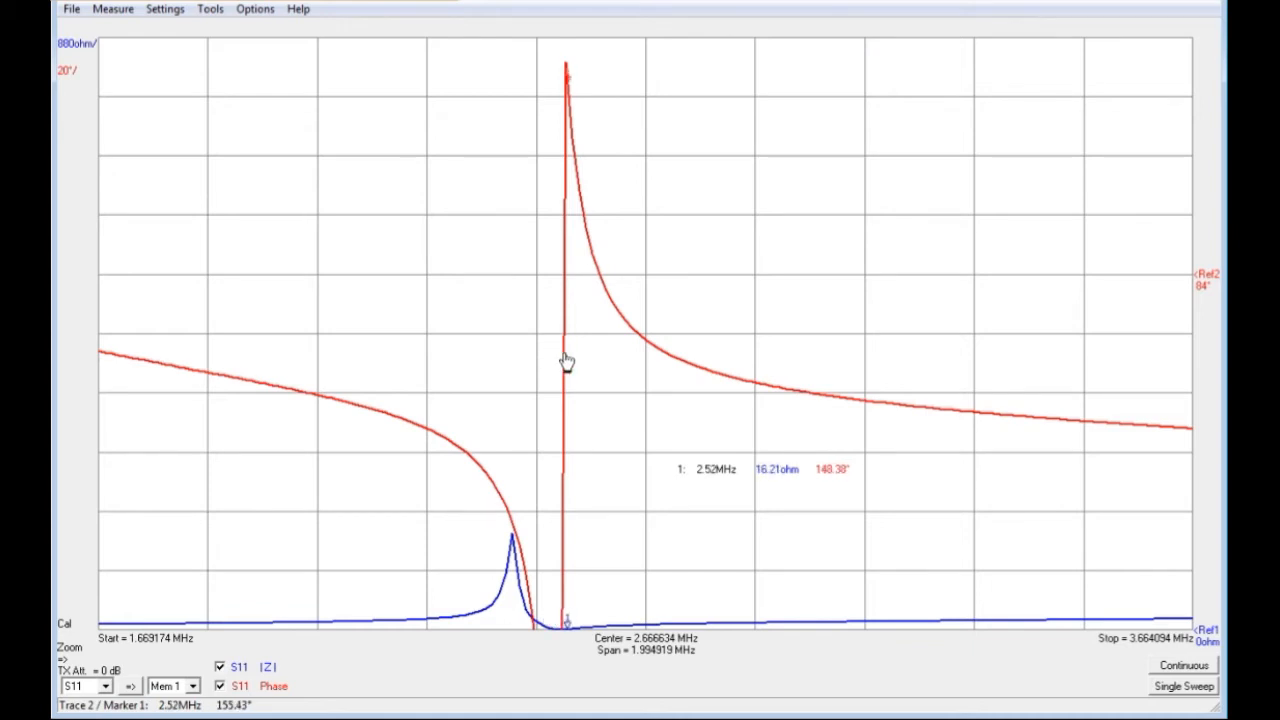
Zoom in further on the phase peak near 2.52 MHz and place marker 1 on its tip.
left_click_drag(537, 56, 565, 84)
left_click(616, 86)
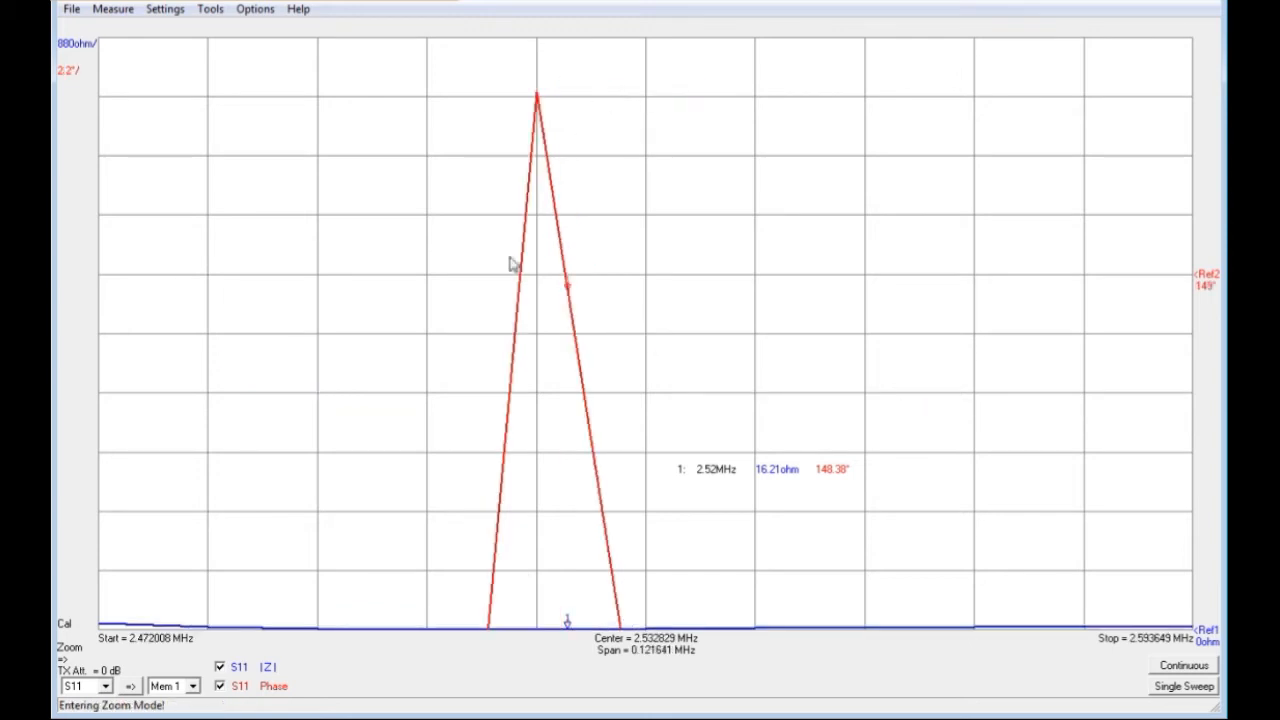
left_click_drag(569, 289, 534, 171)
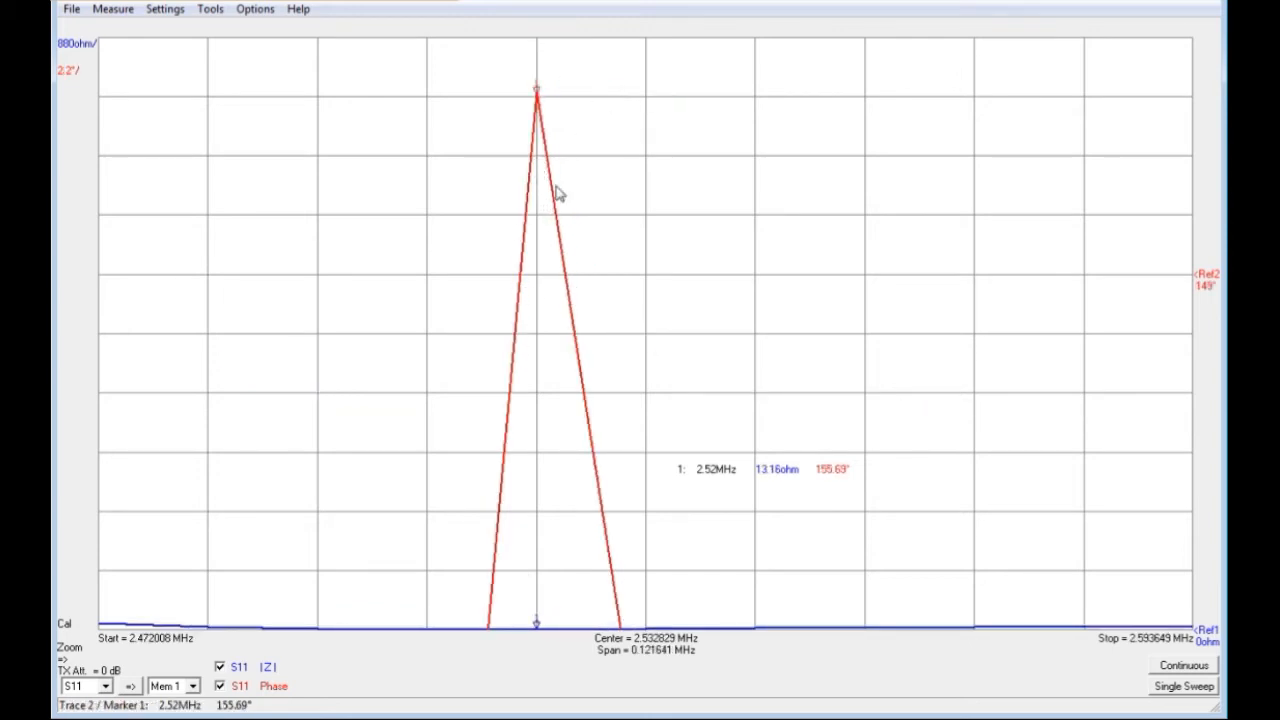
Unzoom to the full sweep range and move the marker readout to a clear area beside the |Z| peak.
right_click(704, 220)
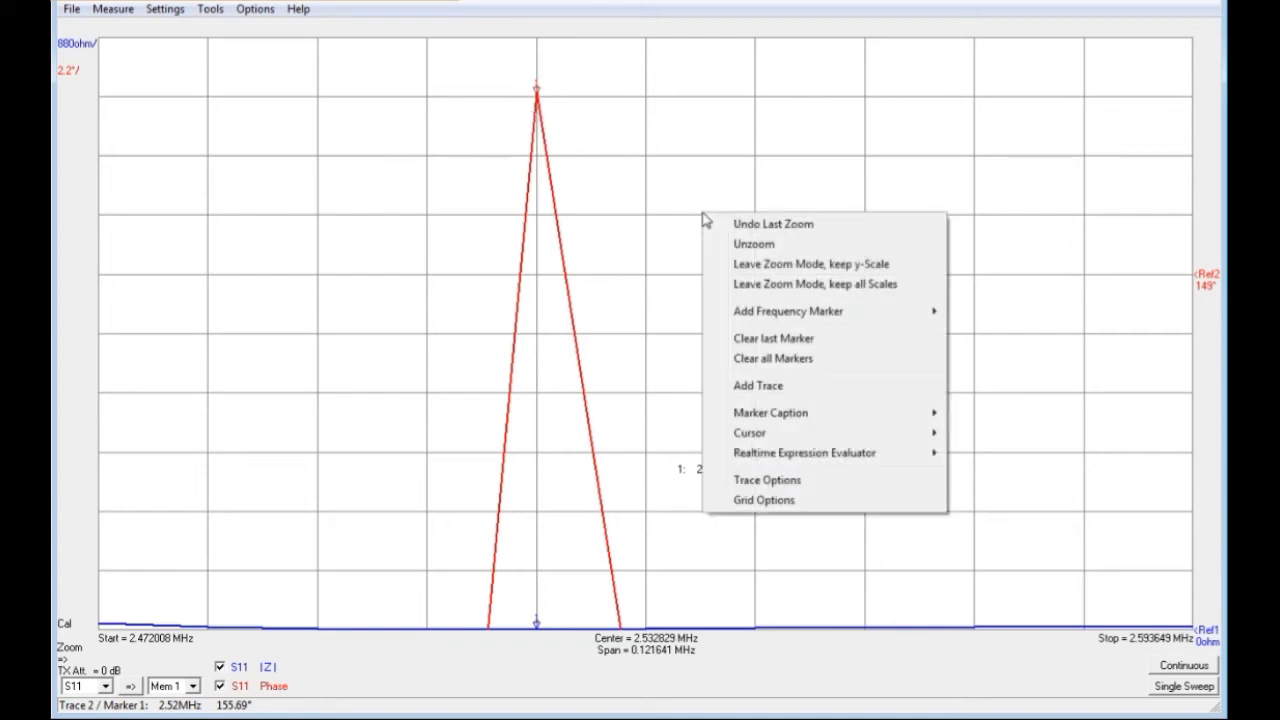
left_click(758, 250)
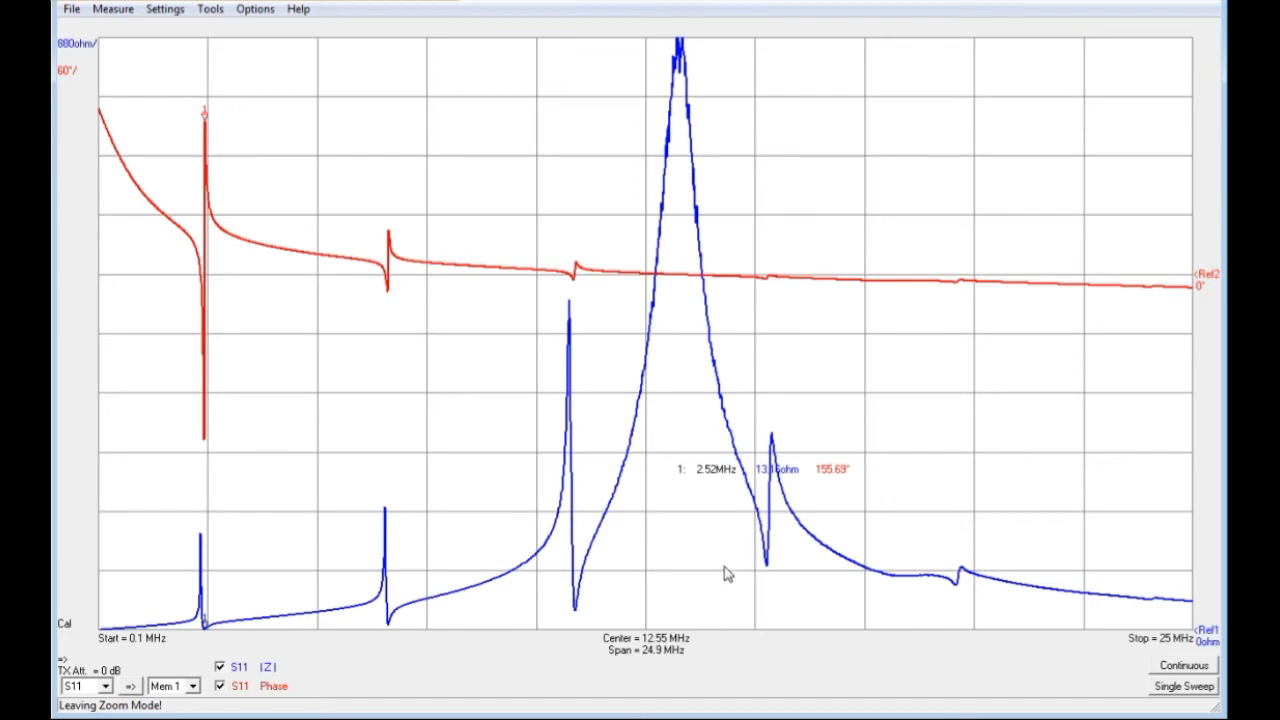
mouse_move(714, 471)
left_mouse_down()
mouse_move(850, 475)
mouse_move(945, 398)
mouse_move(938, 364)
left_mouse_up()
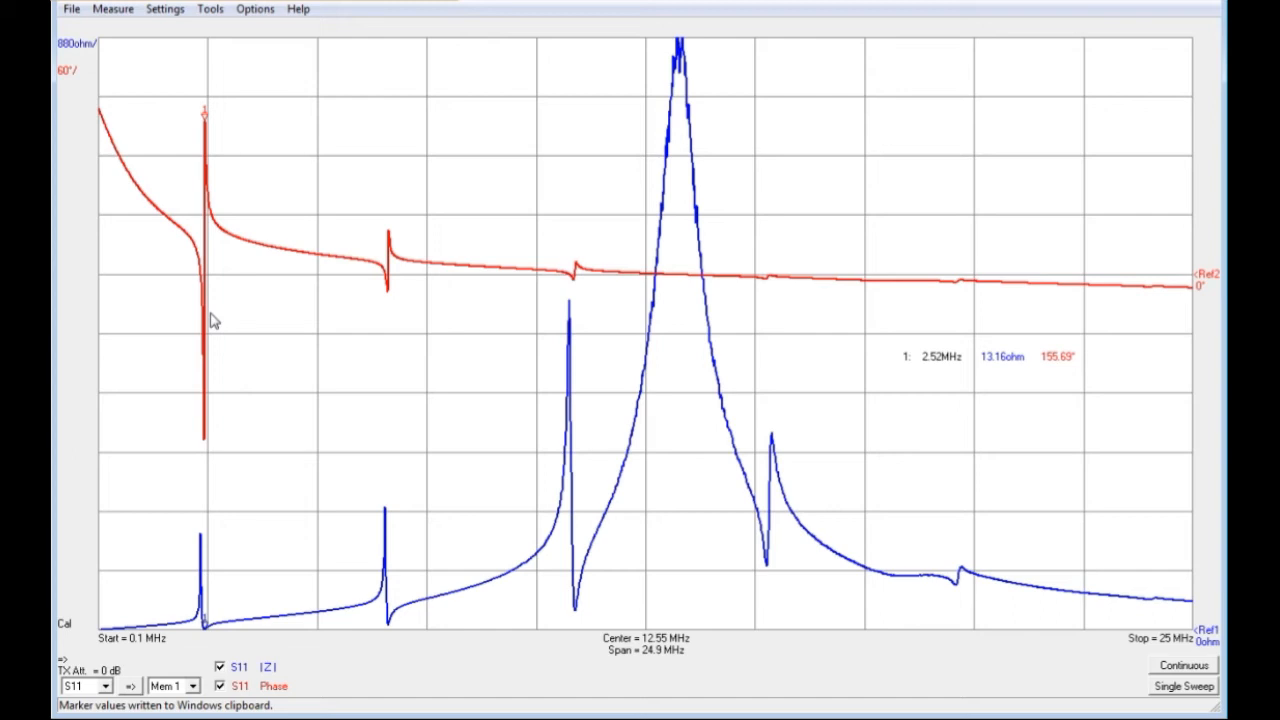
Set the sweep's stop frequency to 5 MHz.
left_click(1178, 642)
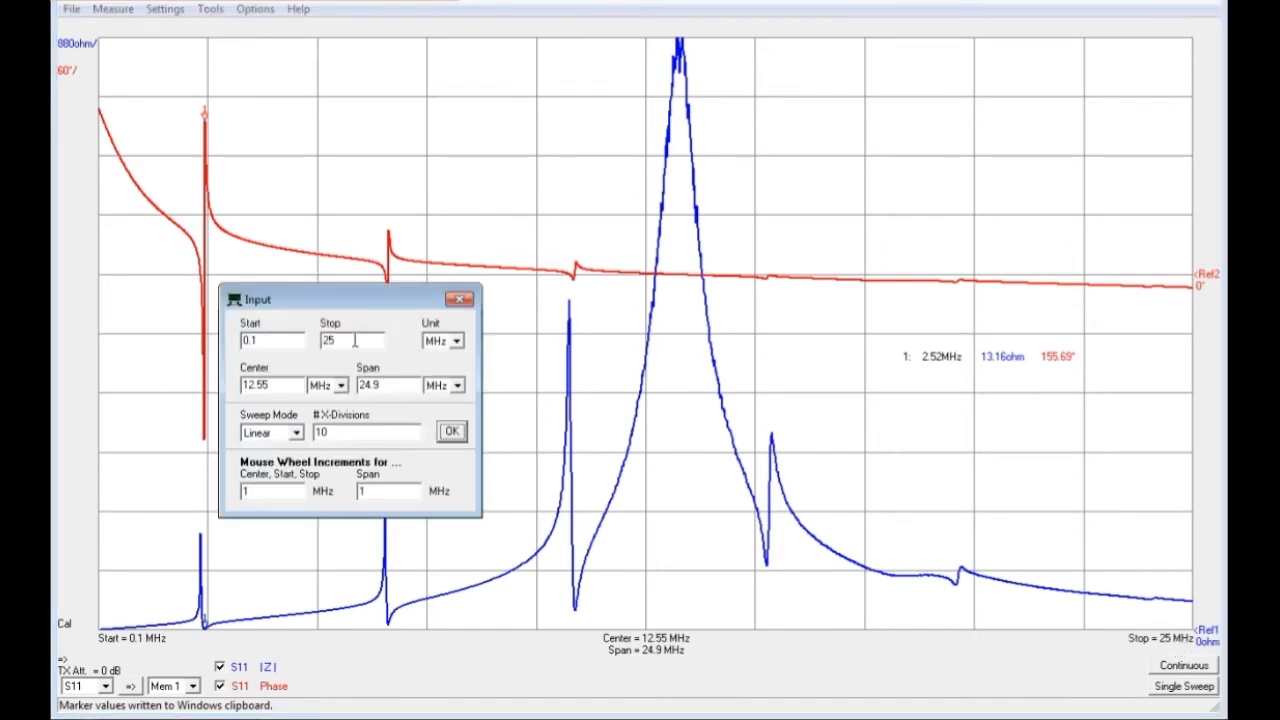
type("5")
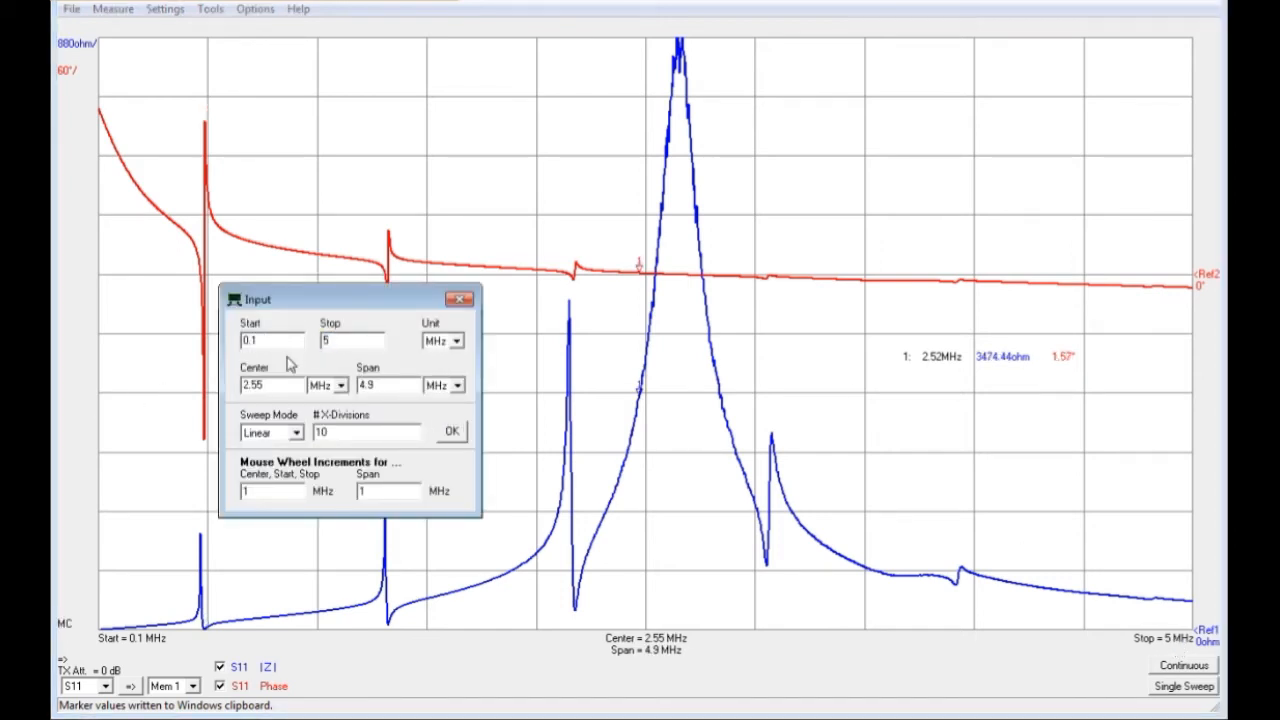
left_click(459, 299)
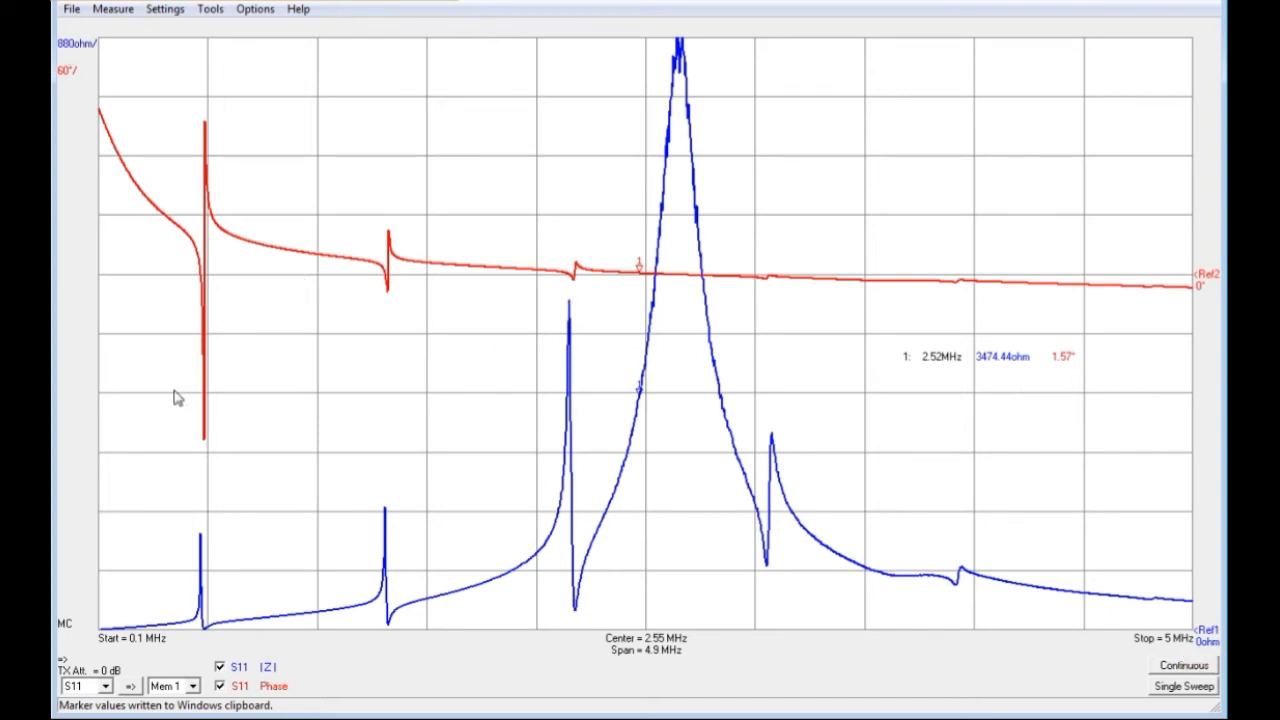
Recalibrate the 0.1 to 5 MHz range with the short, open and load reflect standards.
left_click(123, 12)
left_click(148, 84)
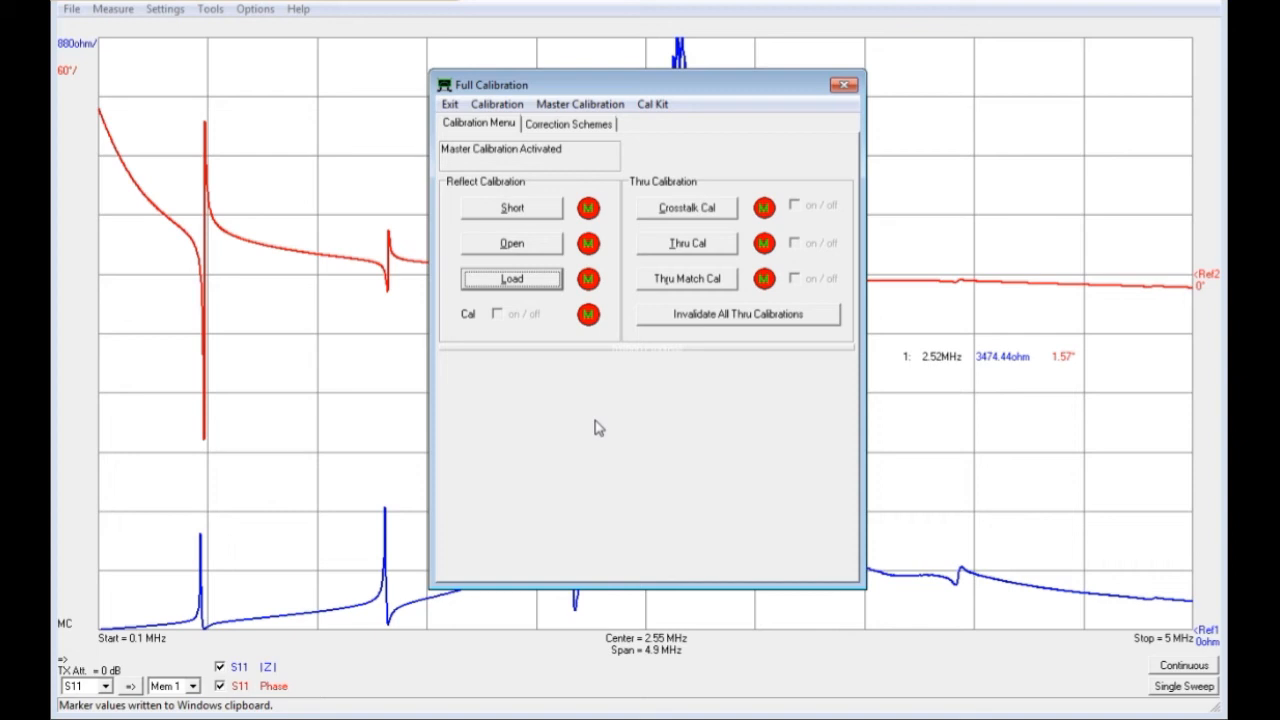
left_click(505, 214)
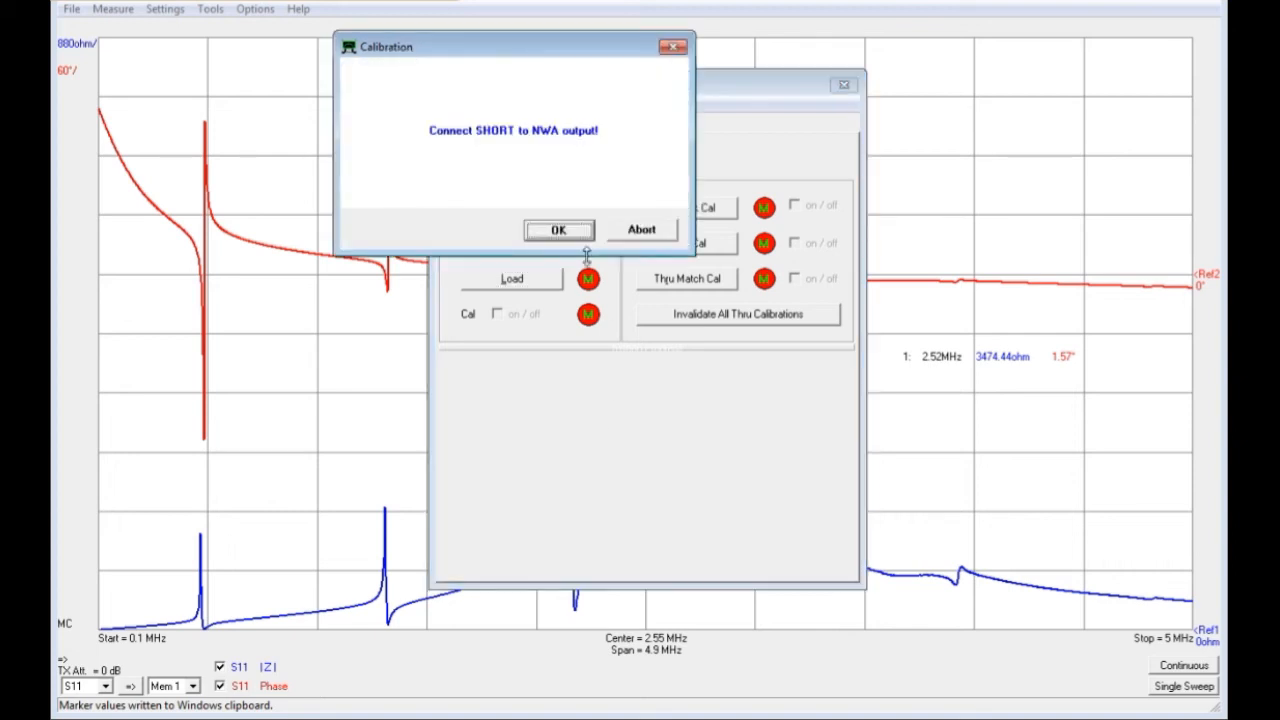
left_click(558, 231)
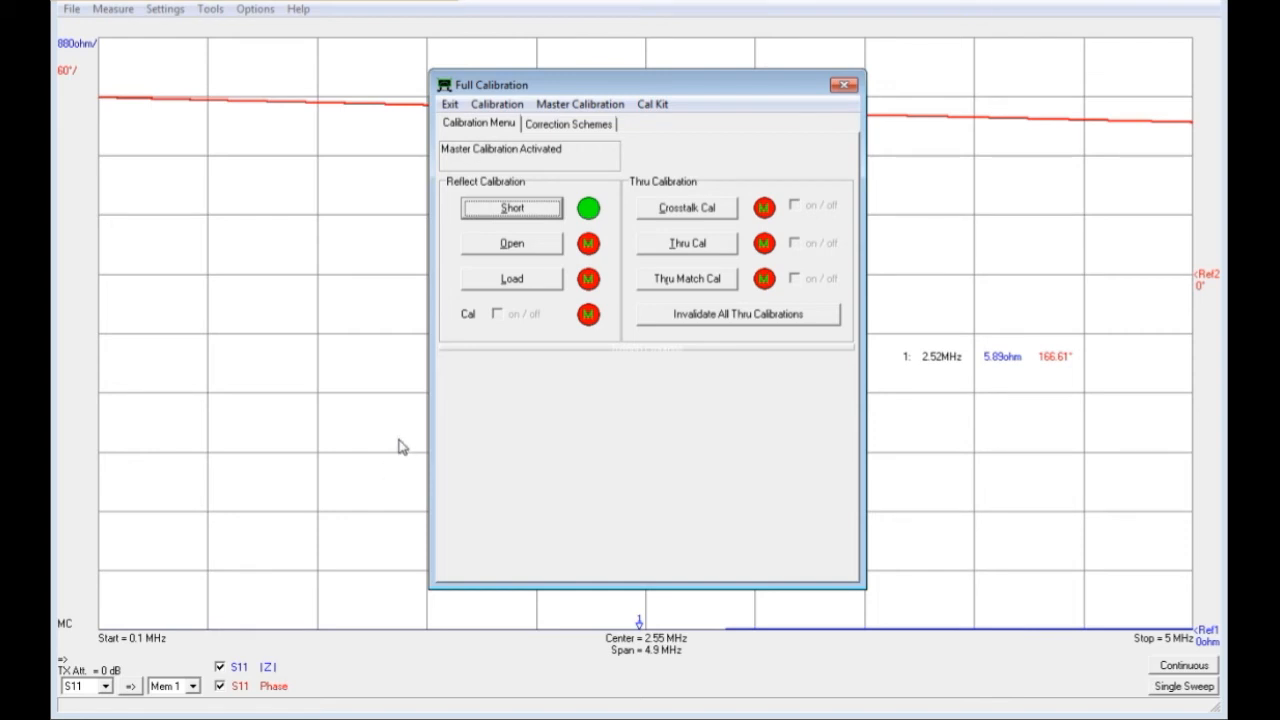
left_click(541, 249)
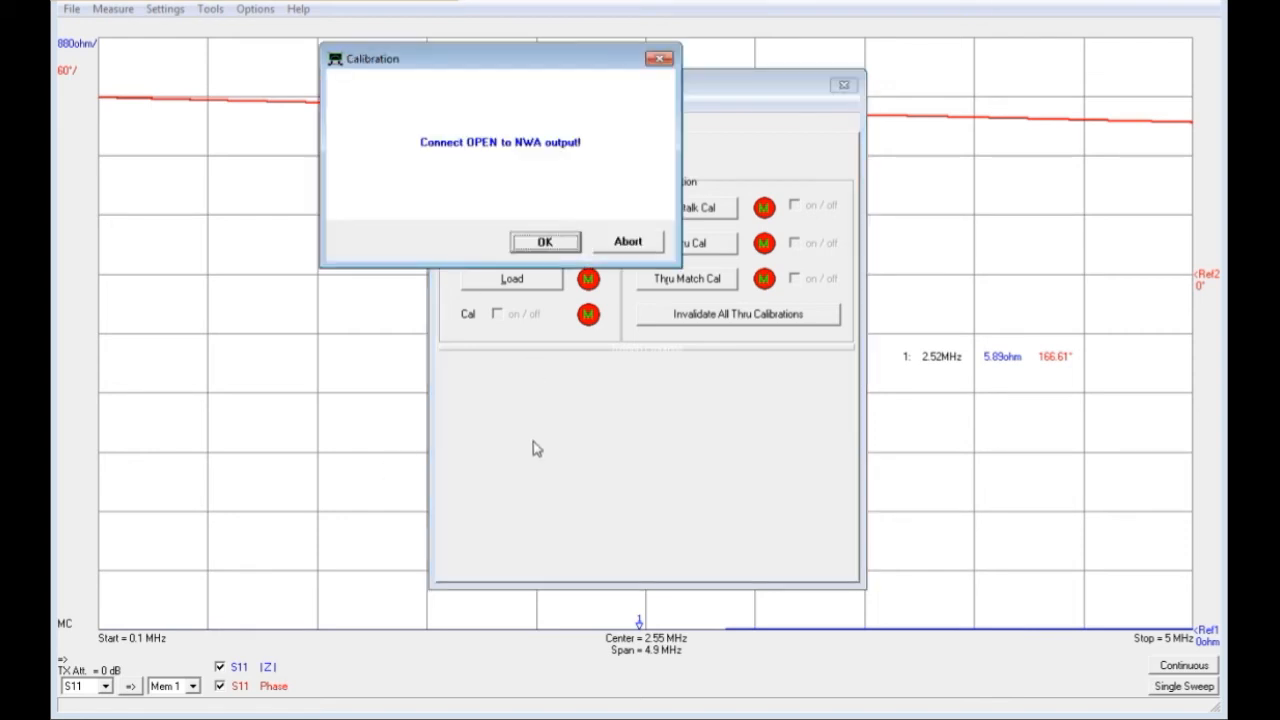
left_click(543, 242)
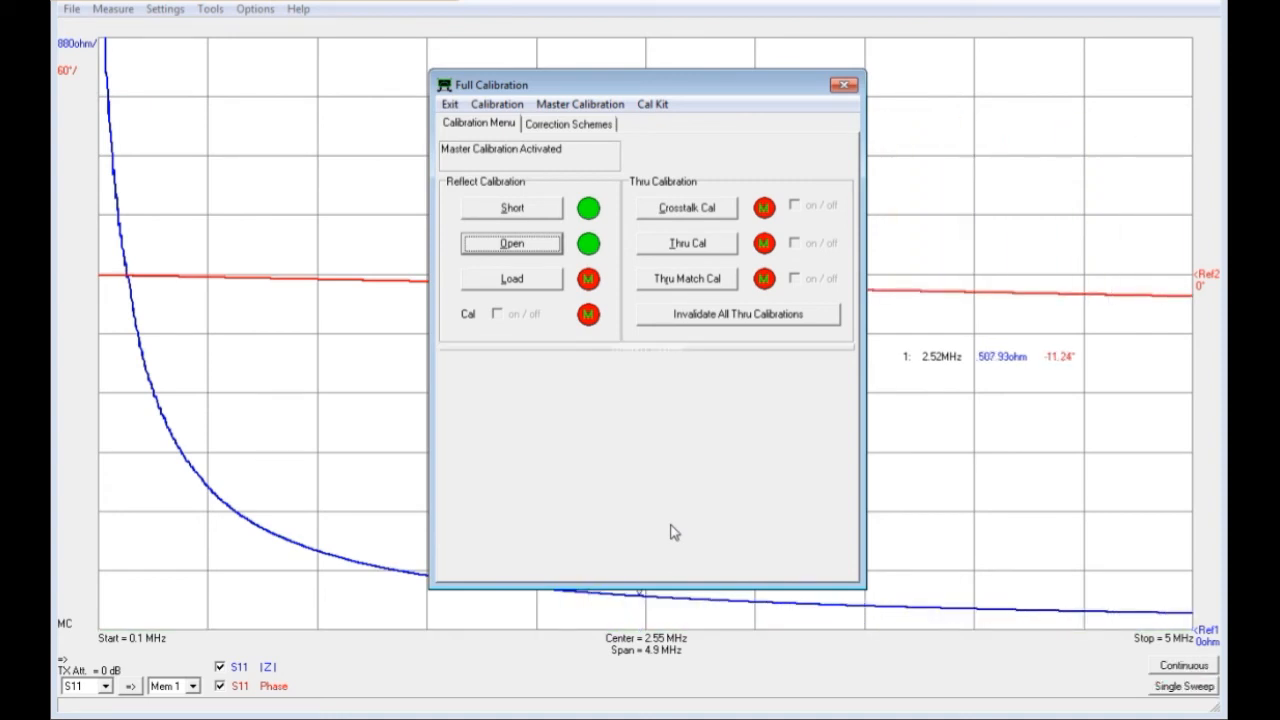
left_click(476, 284)
left_click(473, 289)
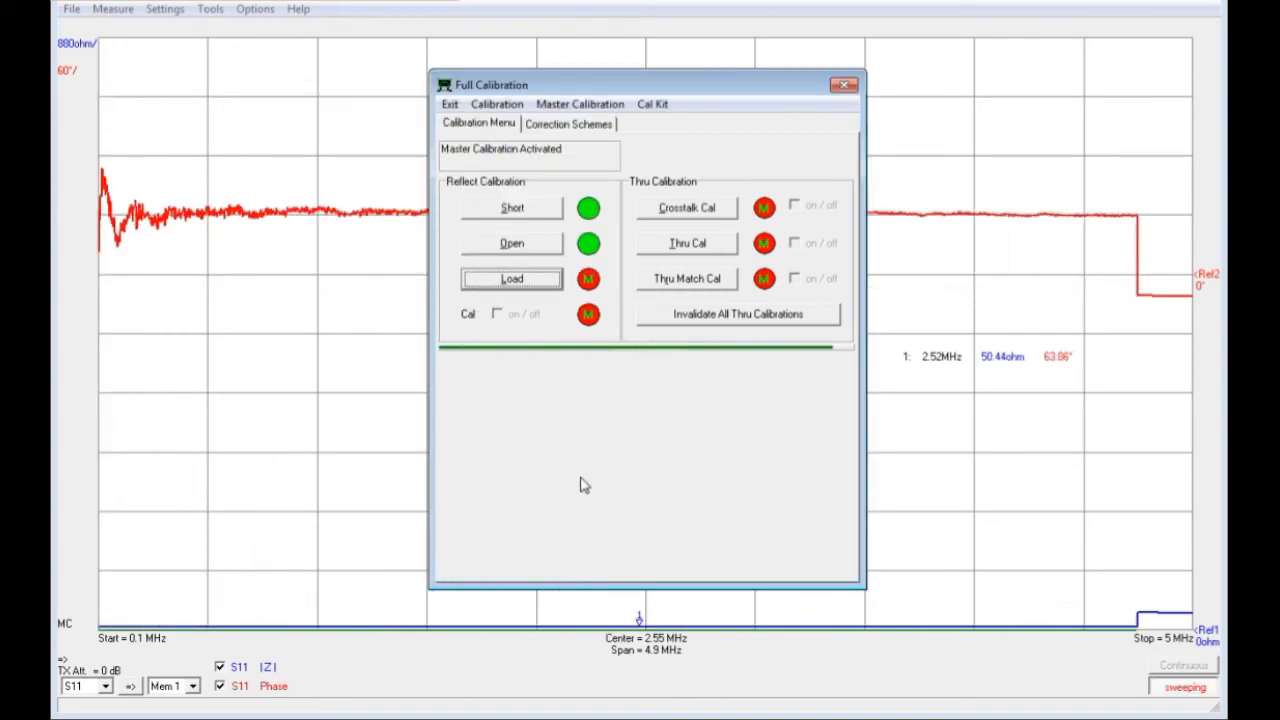
left_click(844, 85)
Run a single sweep of the load and move the marker readout to the clear area below the phase trace.
left_click(1170, 686)
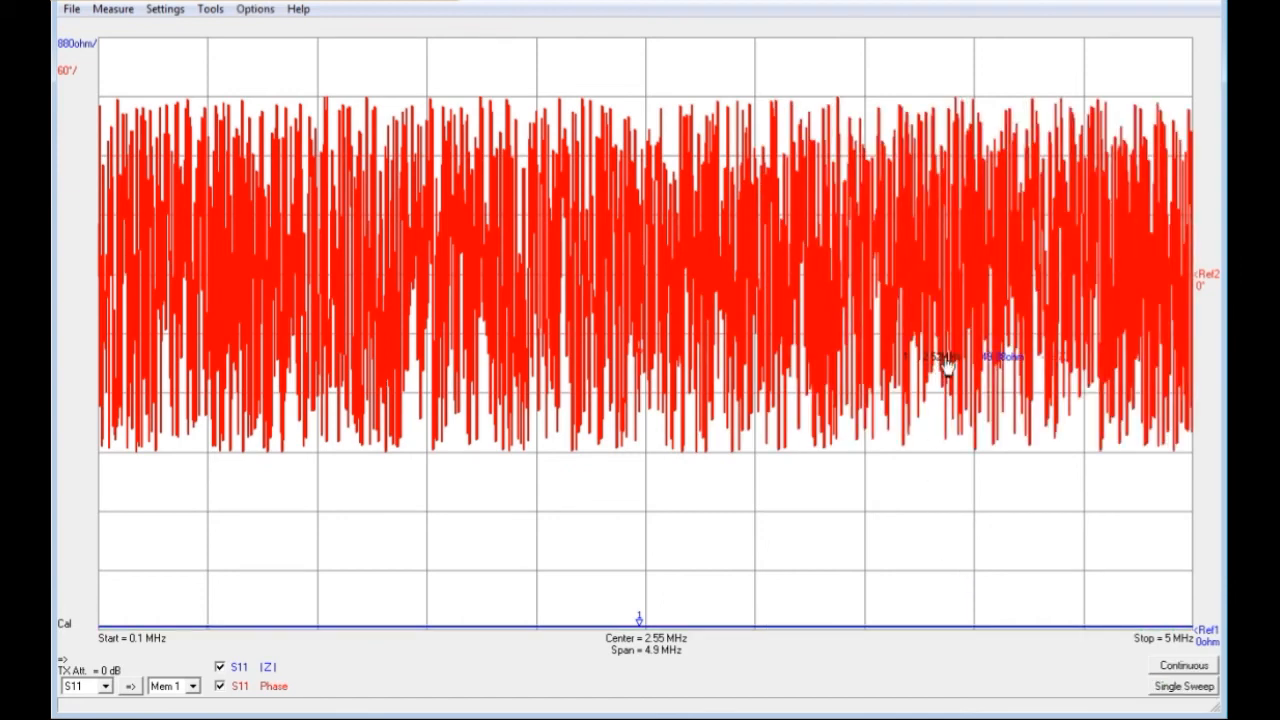
mouse_move(945, 368)
left_mouse_down()
mouse_move(903, 507)
mouse_move(849, 514)
mouse_move(843, 500)
left_mouse_up()
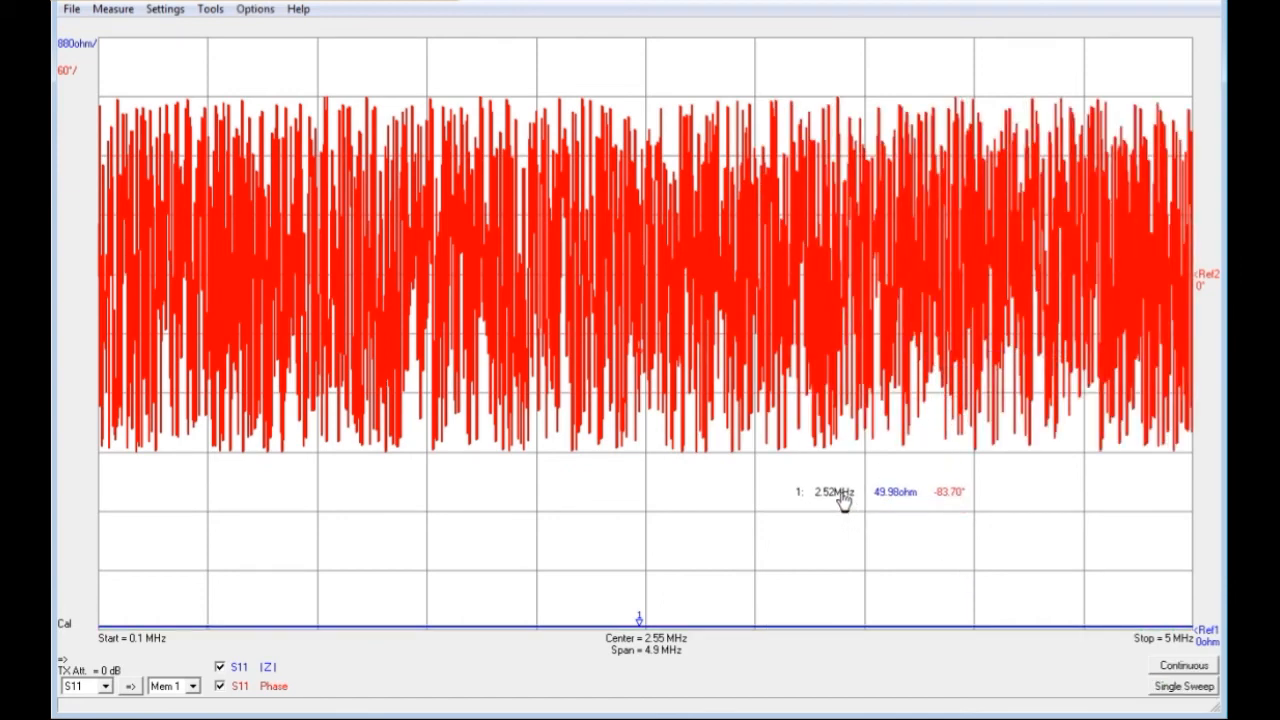
Check |Z| of the load with marker 1 at about 4.57 MHz and about 1.93 MHz.
mouse_move(641, 624)
left_mouse_down()
mouse_move(706, 646)
mouse_move(855, 657)
mouse_move(1050, 652)
mouse_move(944, 628)
mouse_move(795, 620)
mouse_move(508, 620)
mouse_move(210, 652)
mouse_move(412, 657)
mouse_move(892, 624)
mouse_move(1054, 622)
mouse_move(1091, 637)
left_mouse_up()
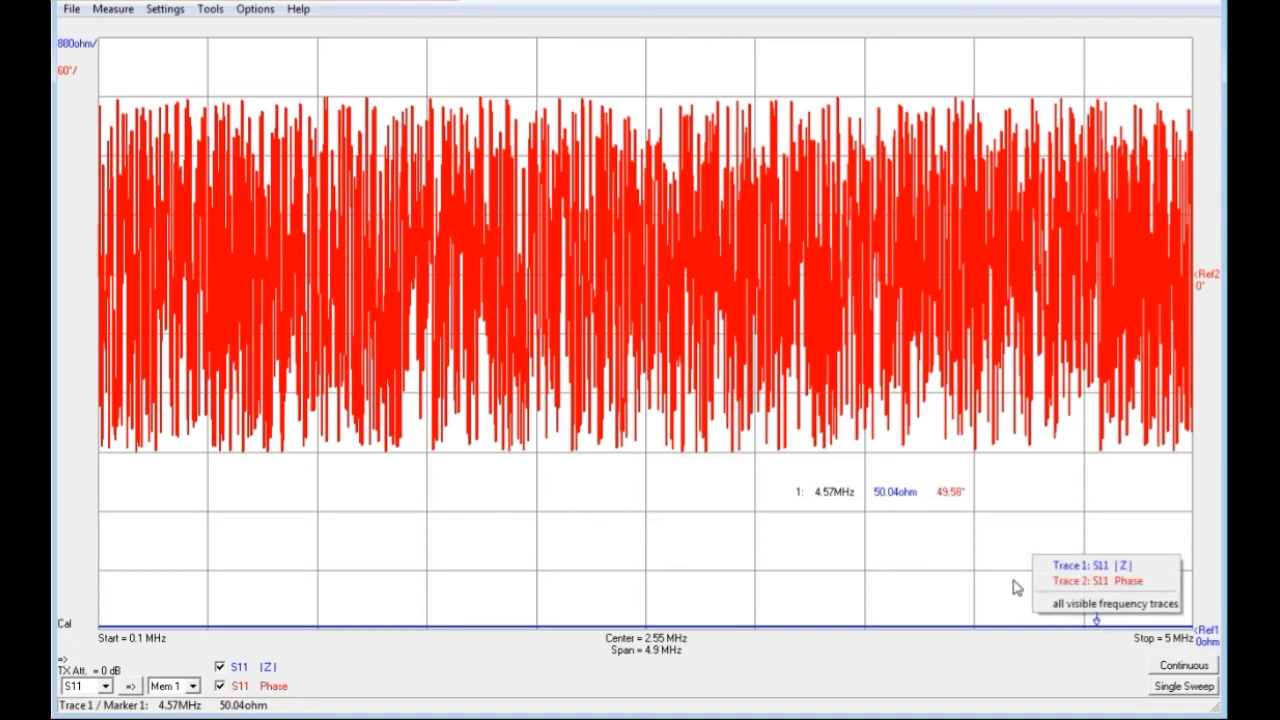
mouse_move(1097, 620)
left_mouse_down()
mouse_move(926, 646)
mouse_move(509, 649)
left_mouse_up()
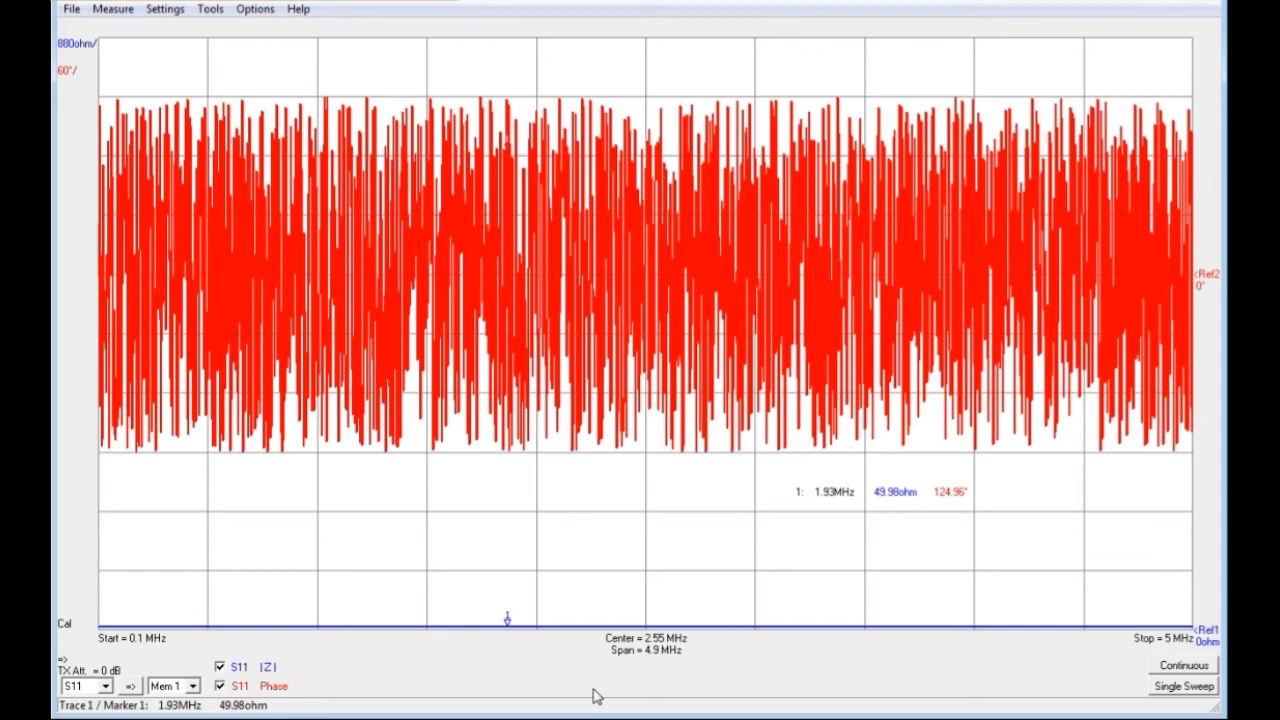
Run a new single sweep over 0.1 to 5 MHz and autoscale the |Z| trace.
left_click(1184, 687)
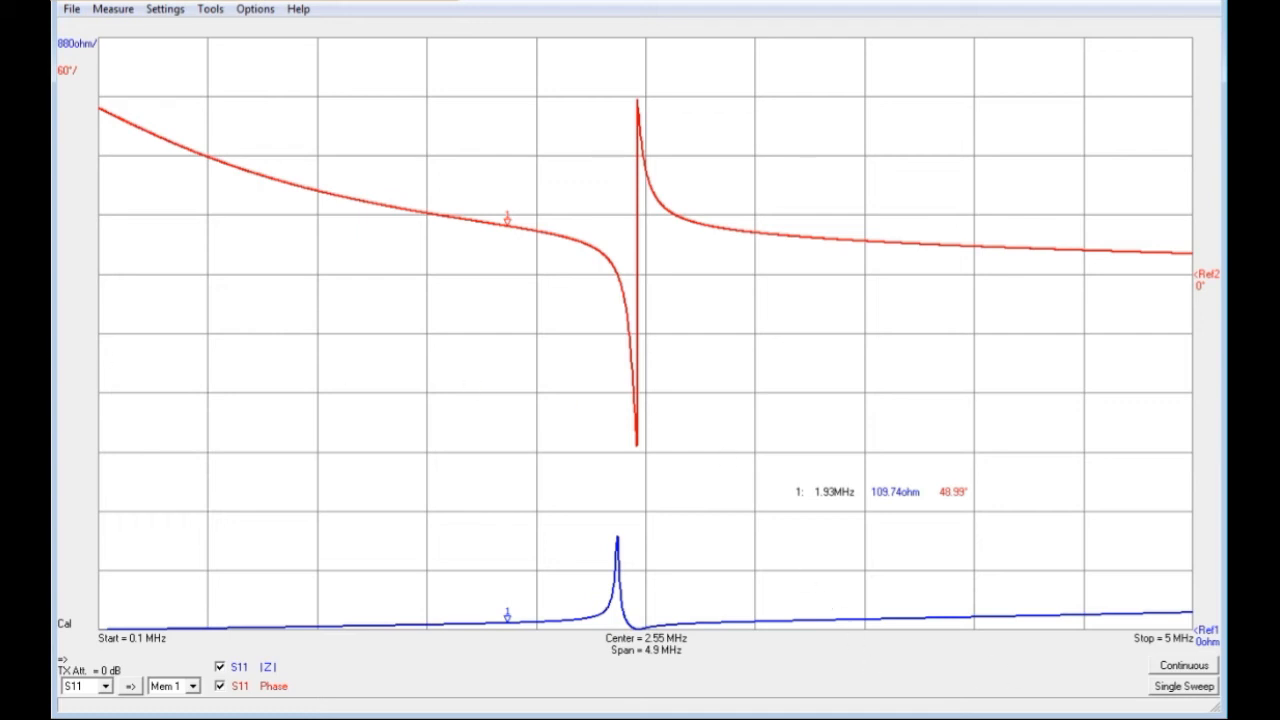
right_click(78, 46)
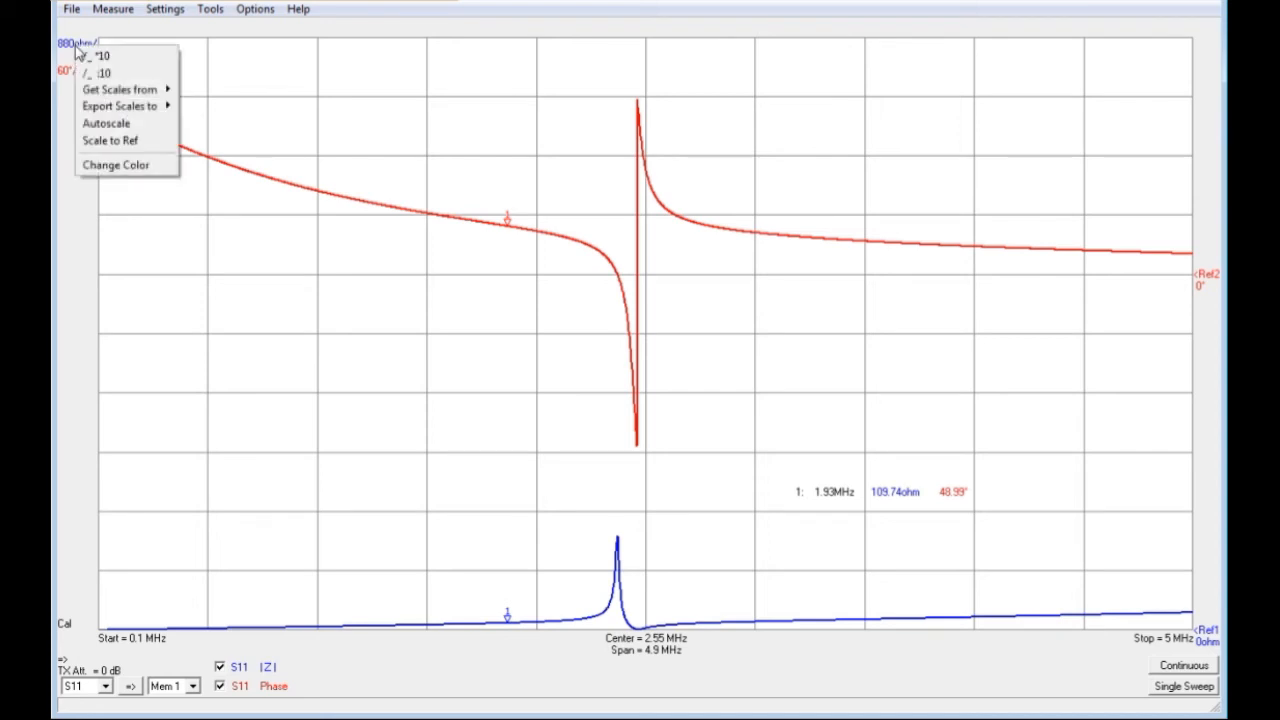
left_click(129, 123)
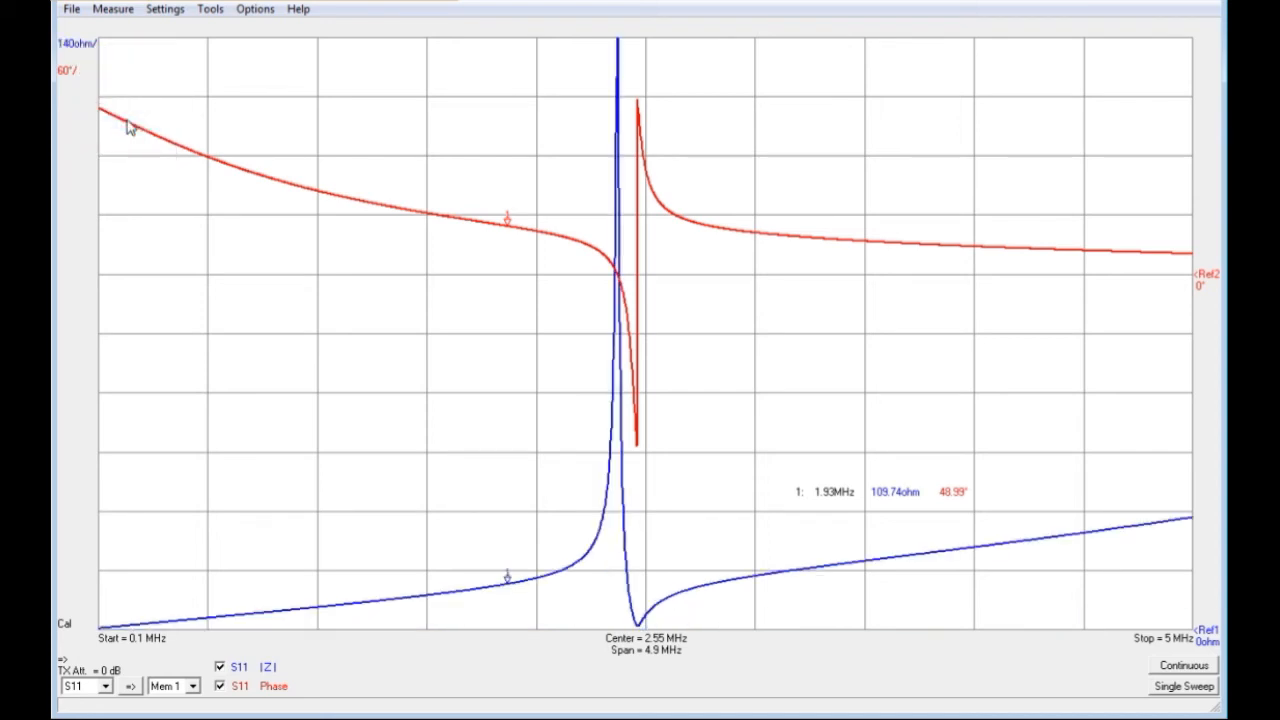
Set the |Z| trace's vertical scale to 200 ohm/Div.
left_click(75, 47)
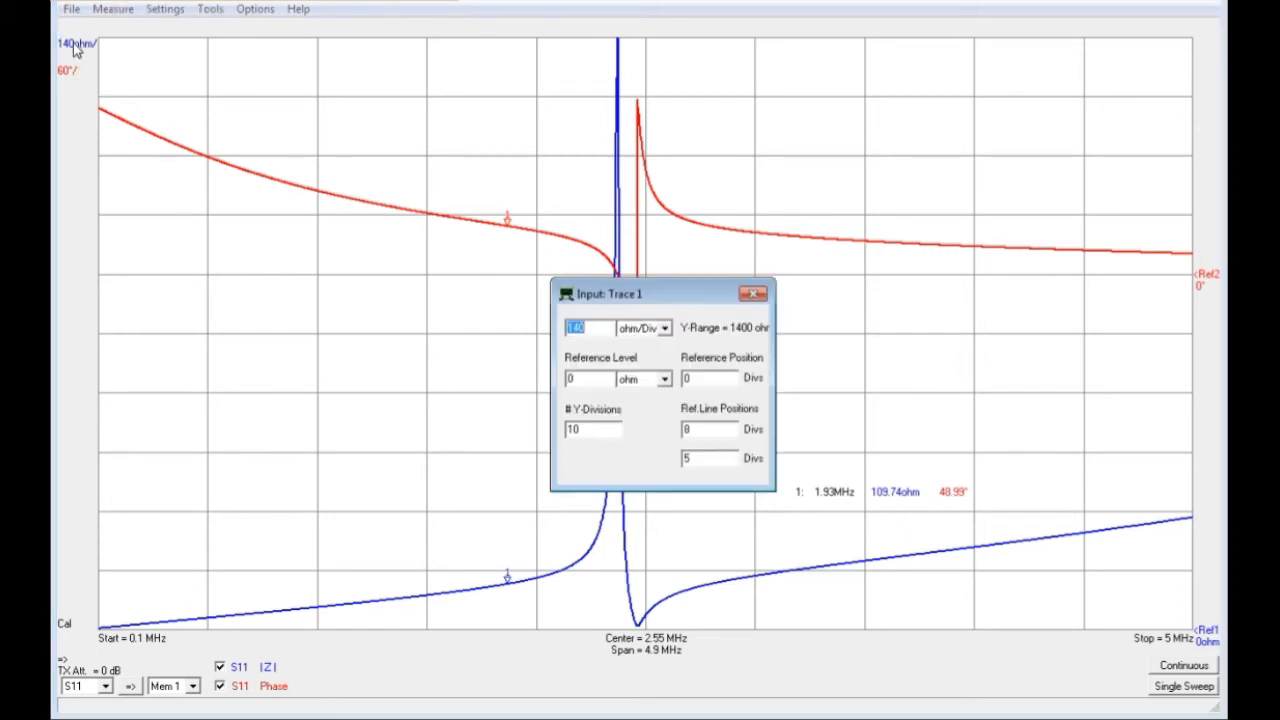
type("200")
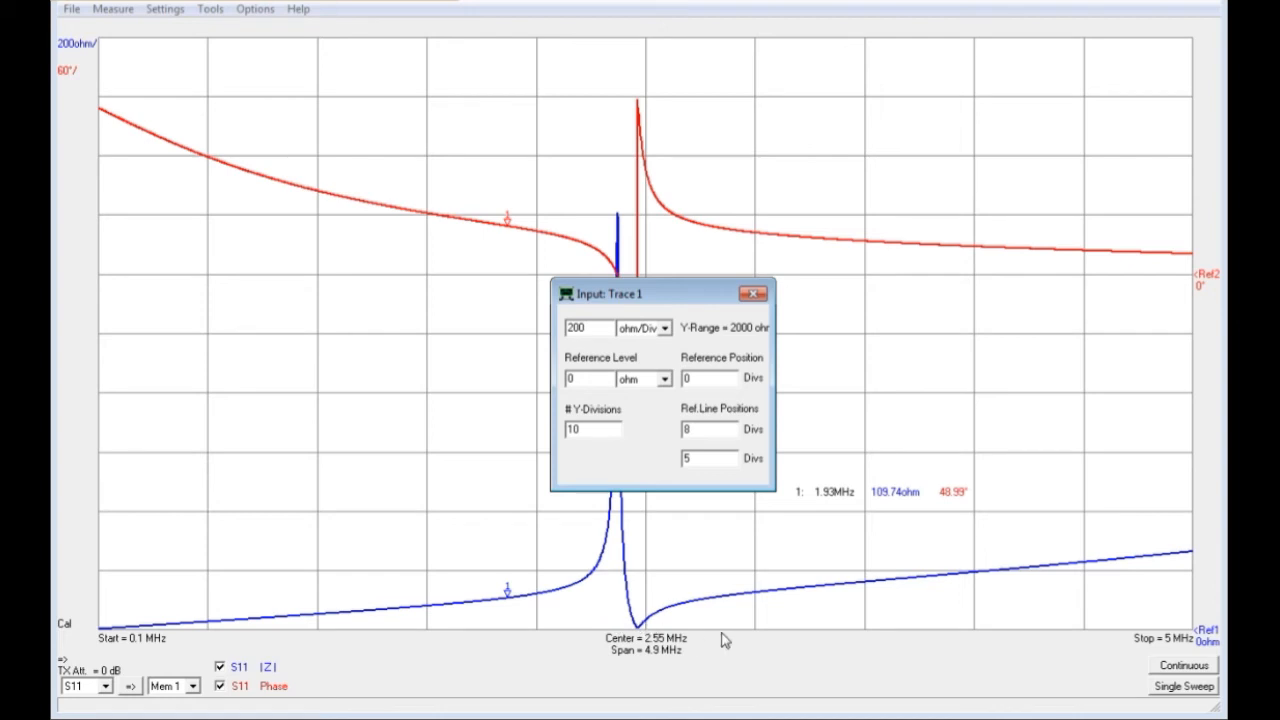
Place marker 1 near the peak of the |Z| trace at about 2.42 MHz, using close-up zooms, and restore the full span.
left_click(753, 293)
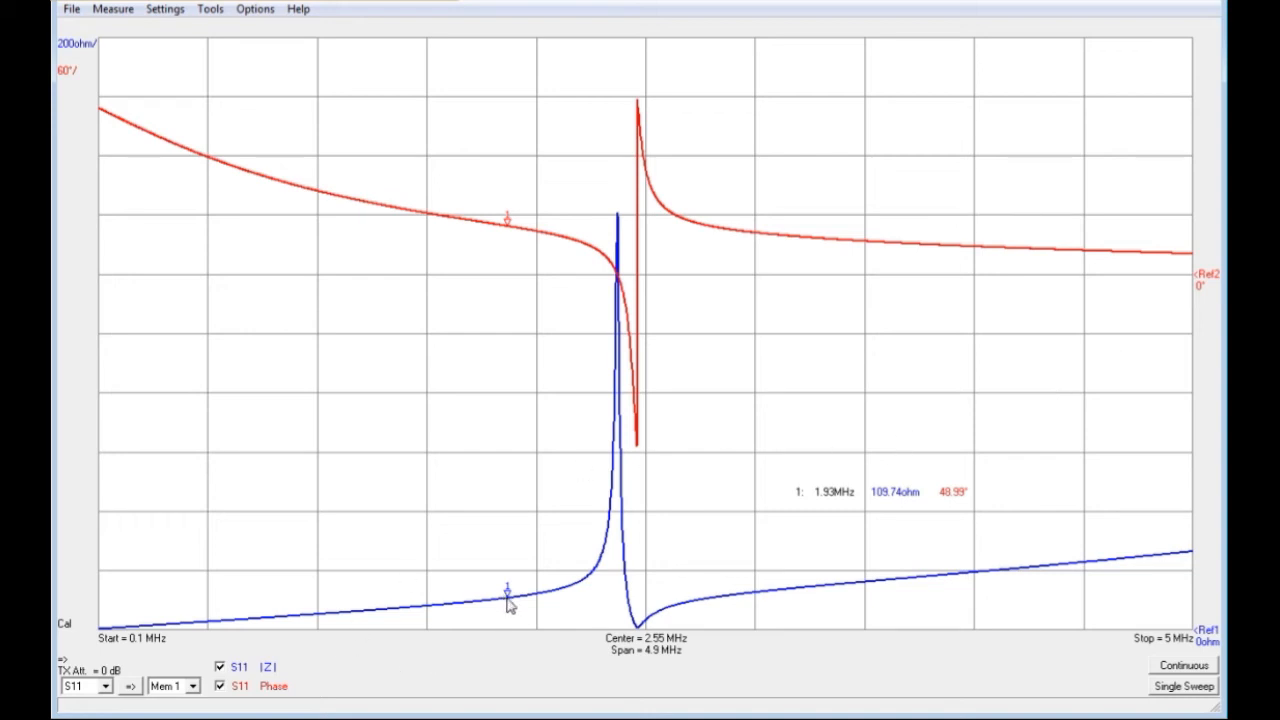
mouse_move(508, 596)
left_mouse_down()
mouse_move(623, 588)
mouse_move(571, 363)
mouse_move(566, 175)
mouse_move(666, 380)
mouse_move(700, 395)
left_mouse_up()
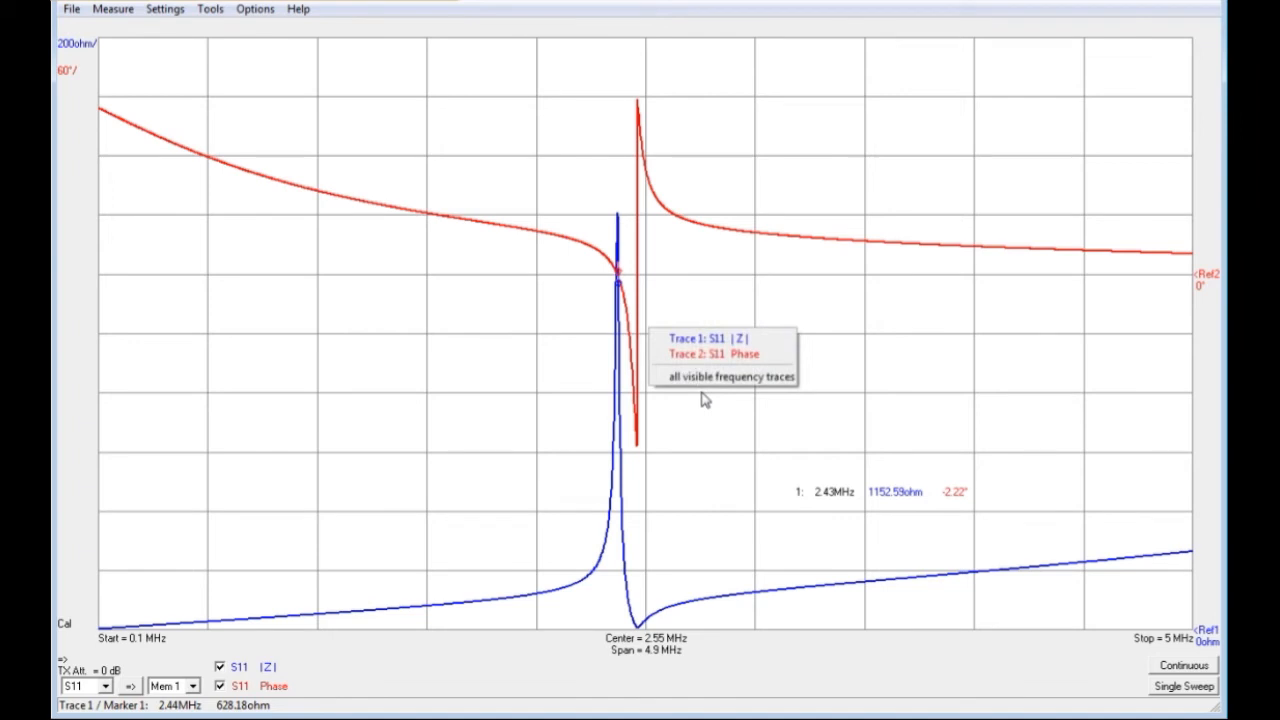
left_click(698, 340)
mouse_move(528, 360)
left_mouse_down()
mouse_move(516, 150)
mouse_move(564, 210)
left_mouse_up()
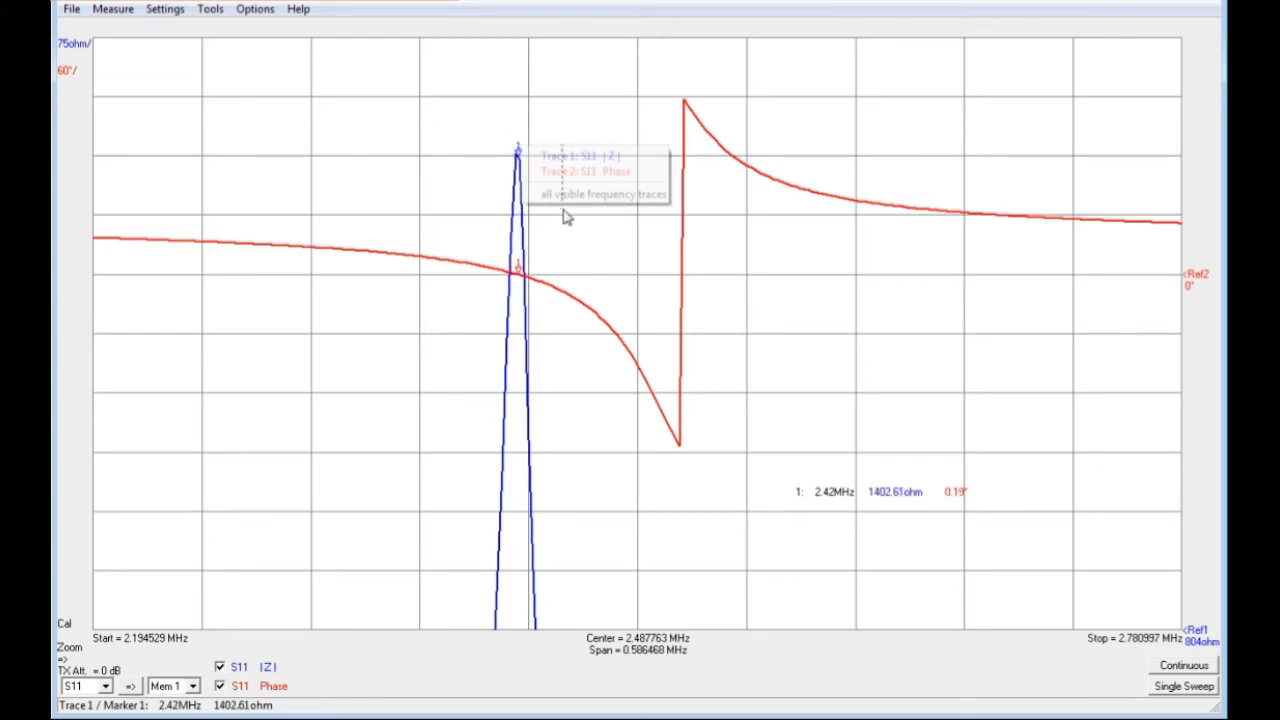
left_click(568, 152)
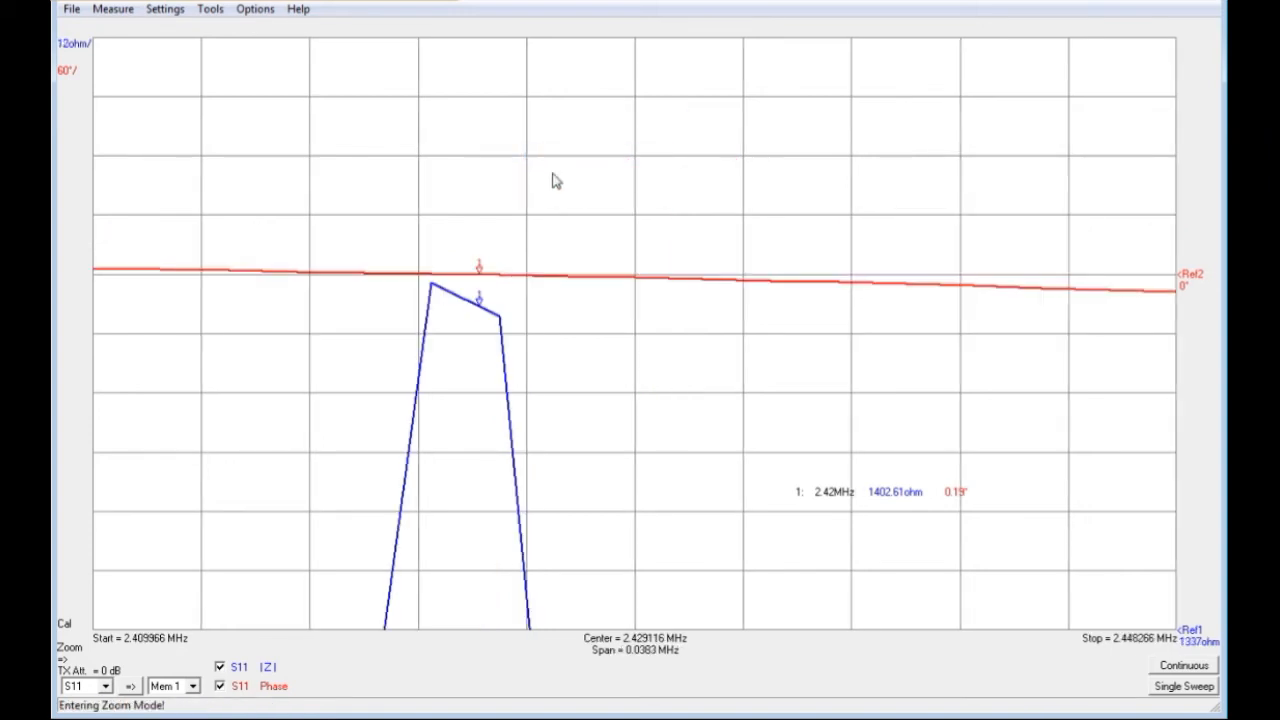
left_click(480, 305)
mouse_move(482, 311)
left_mouse_down()
mouse_move(437, 305)
mouse_move(466, 320)
left_mouse_up()
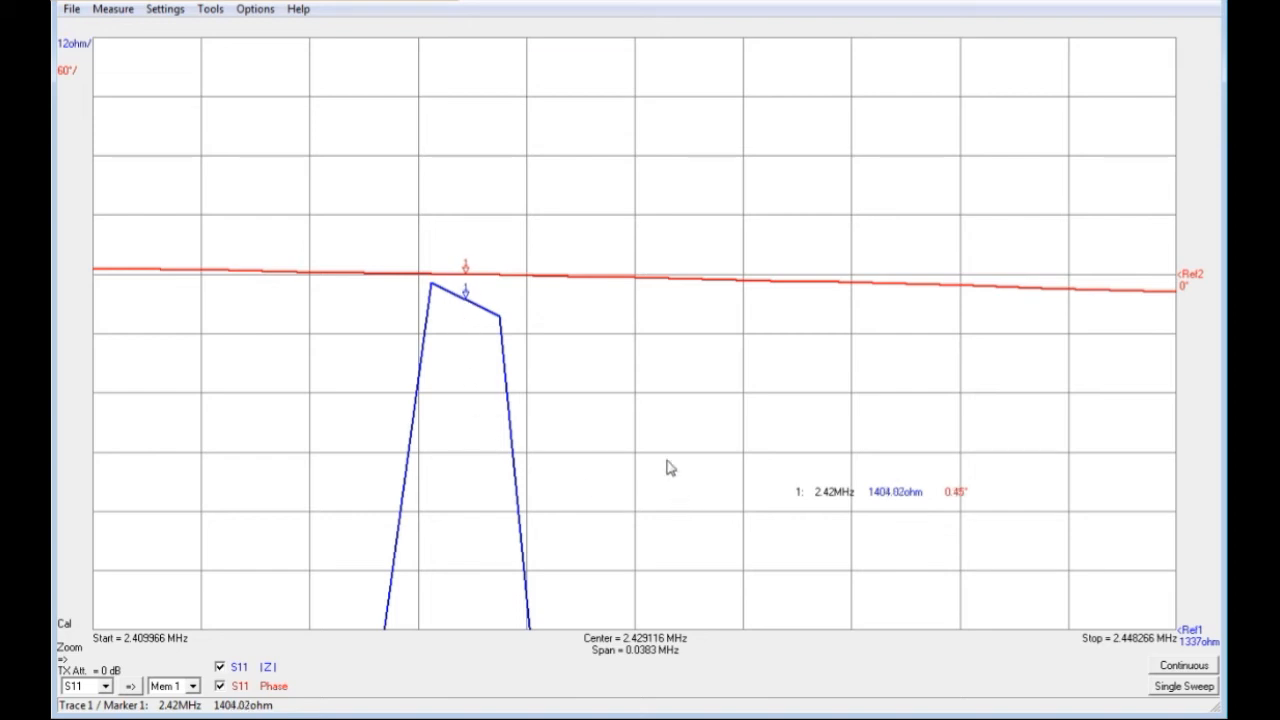
right_click(615, 398)
left_click(670, 433)
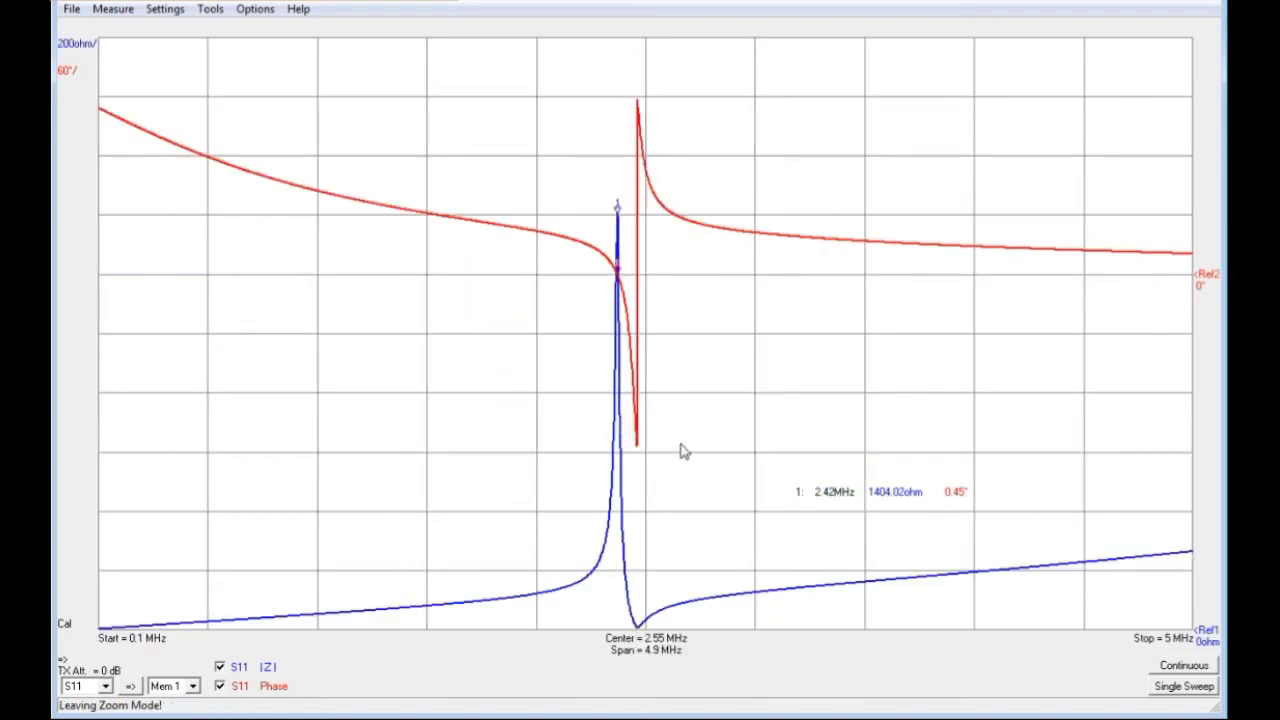
Add a second normal frequency marker, place it on the |Z| minimum at about 2.51 MHz, and restore the full span.
right_click(782, 306)
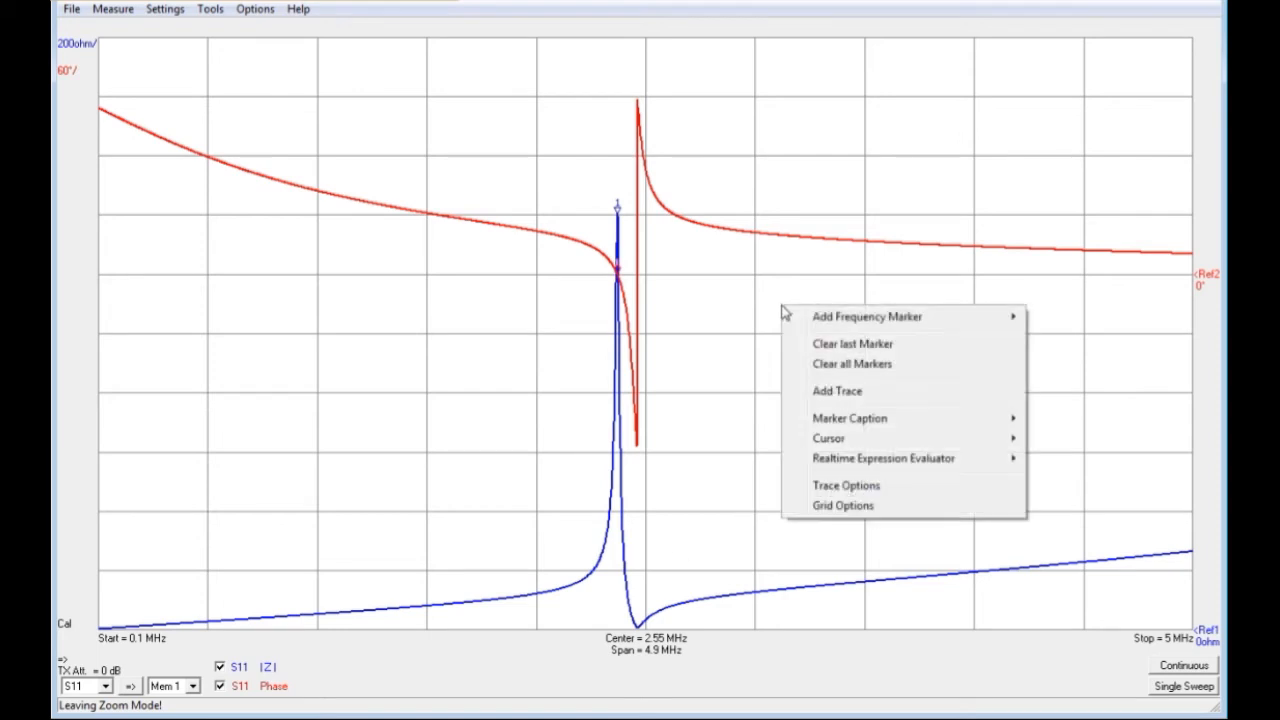
mouse_move(846, 320)
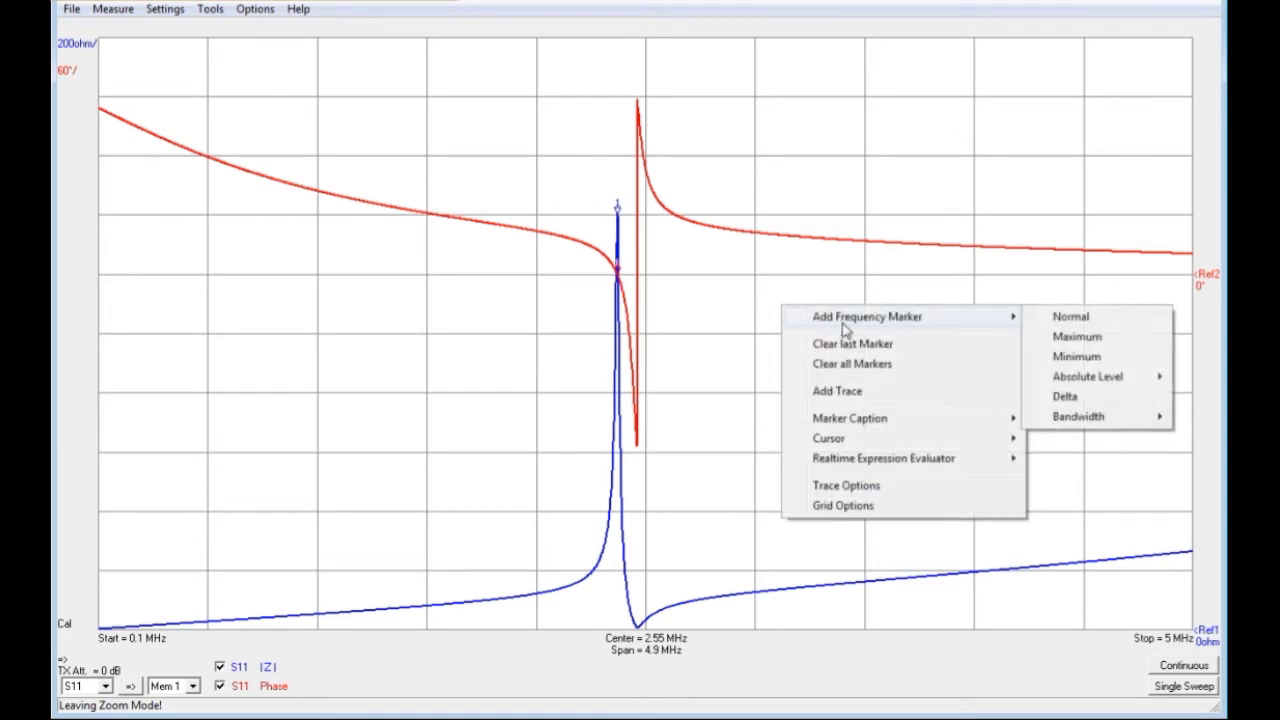
left_click(1058, 326)
mouse_move(782, 598)
left_mouse_down()
mouse_move(634, 663)
mouse_move(643, 674)
left_mouse_up()
left_click_drag(592, 583, 688, 655)
left_click(700, 596)
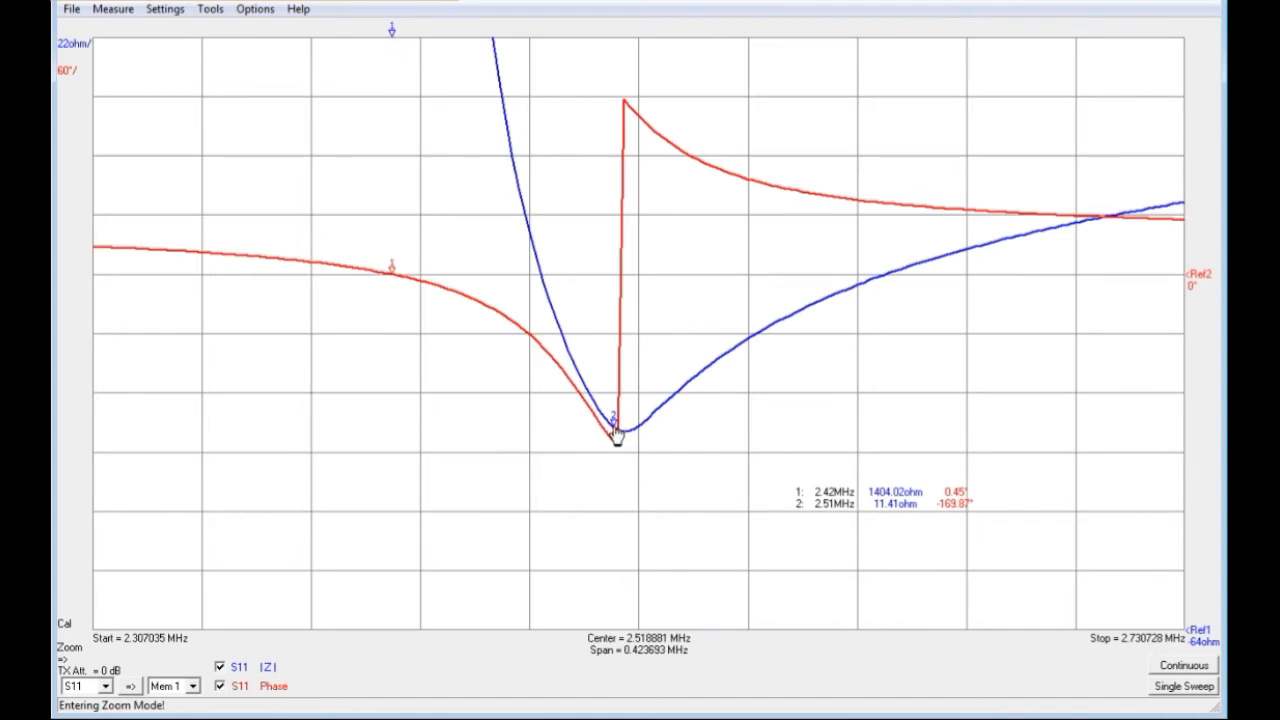
left_click_drag(615, 435, 627, 451)
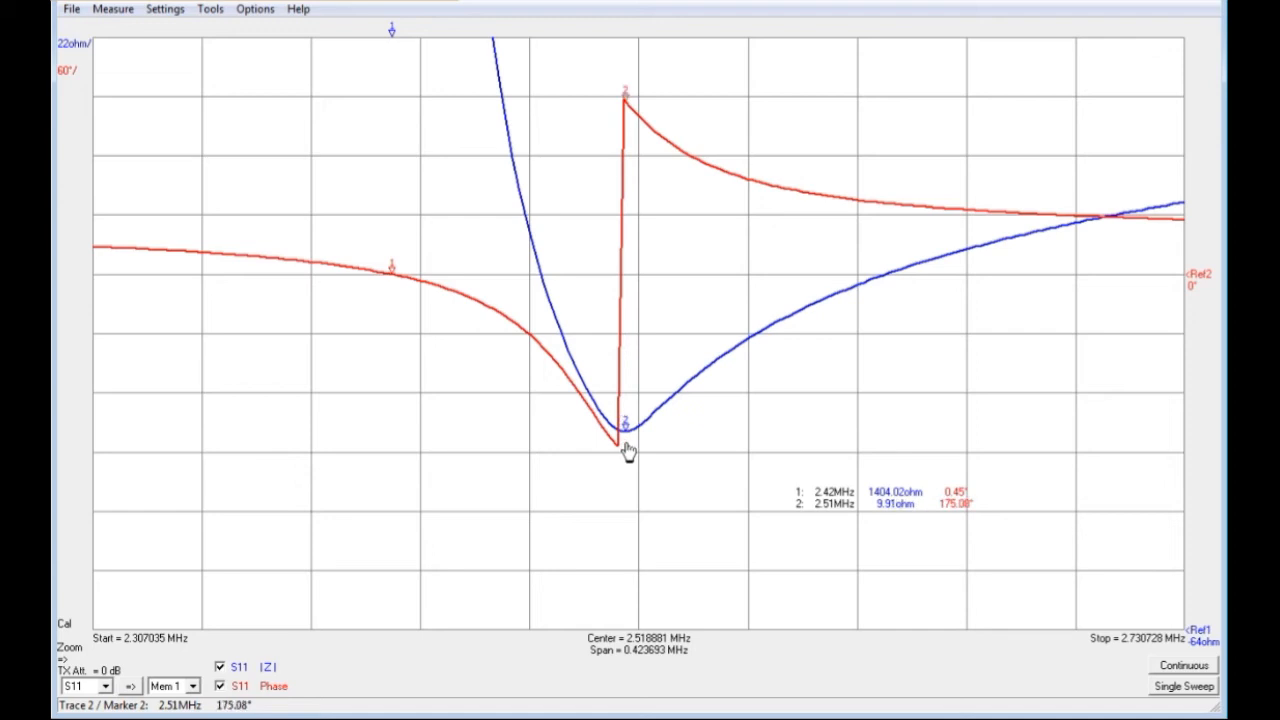
left_click_drag(580, 406, 678, 470)
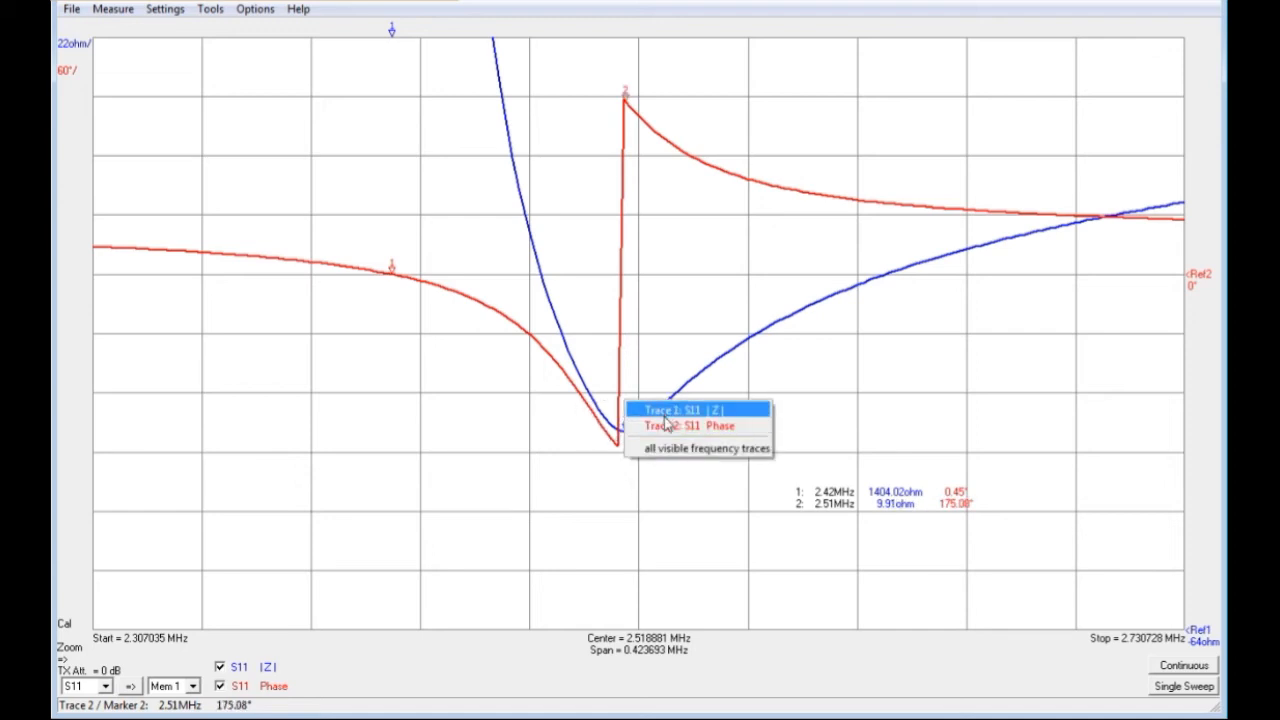
left_click(664, 412)
left_click_drag(674, 323, 647, 347)
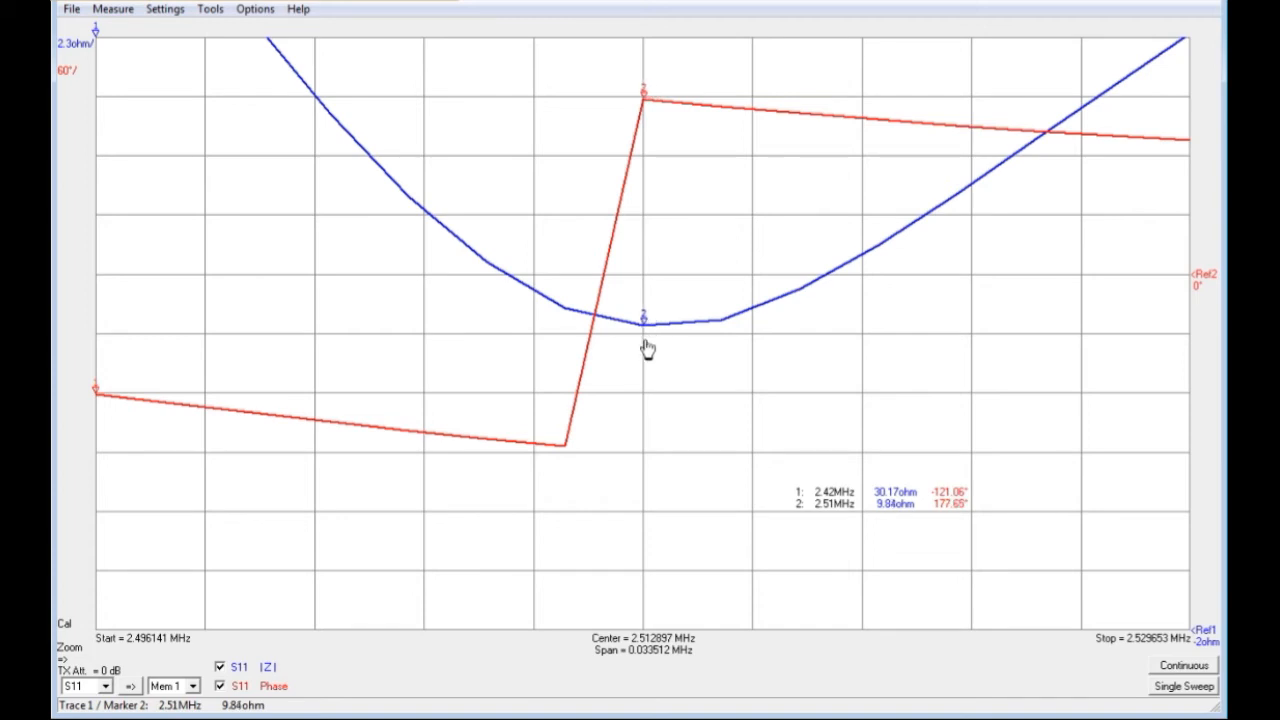
right_click(943, 341)
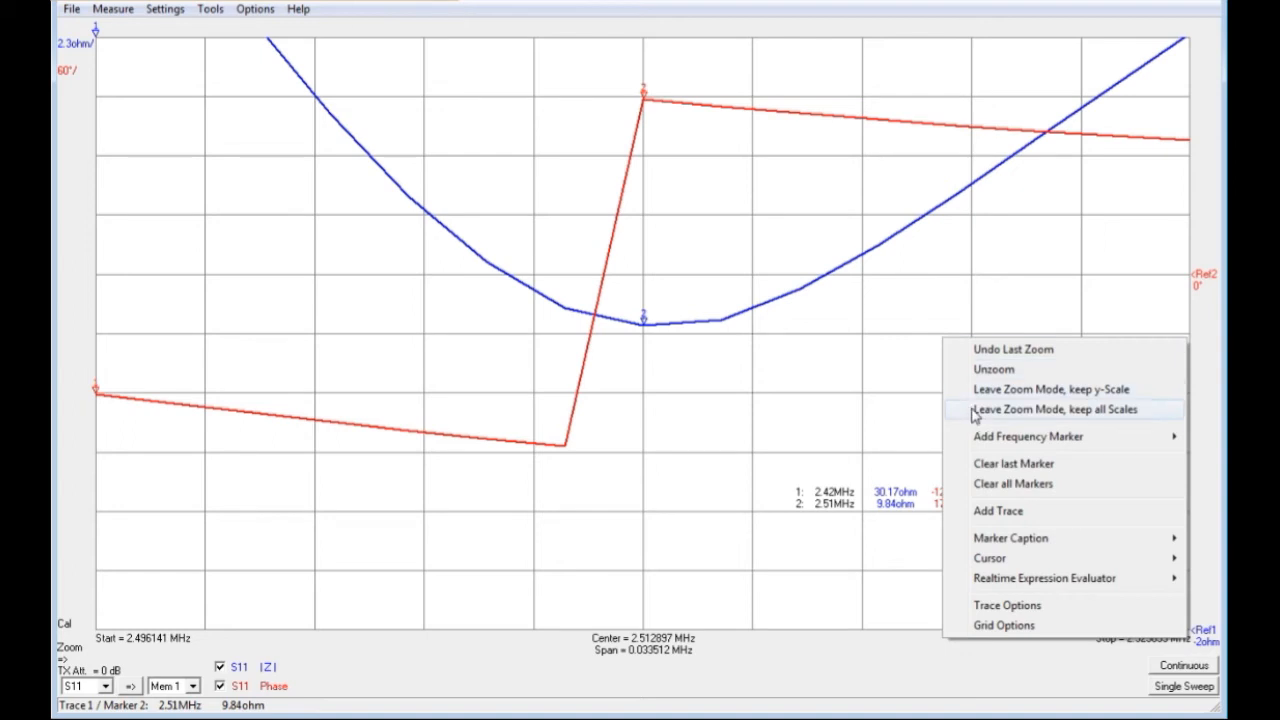
left_click(1005, 377)
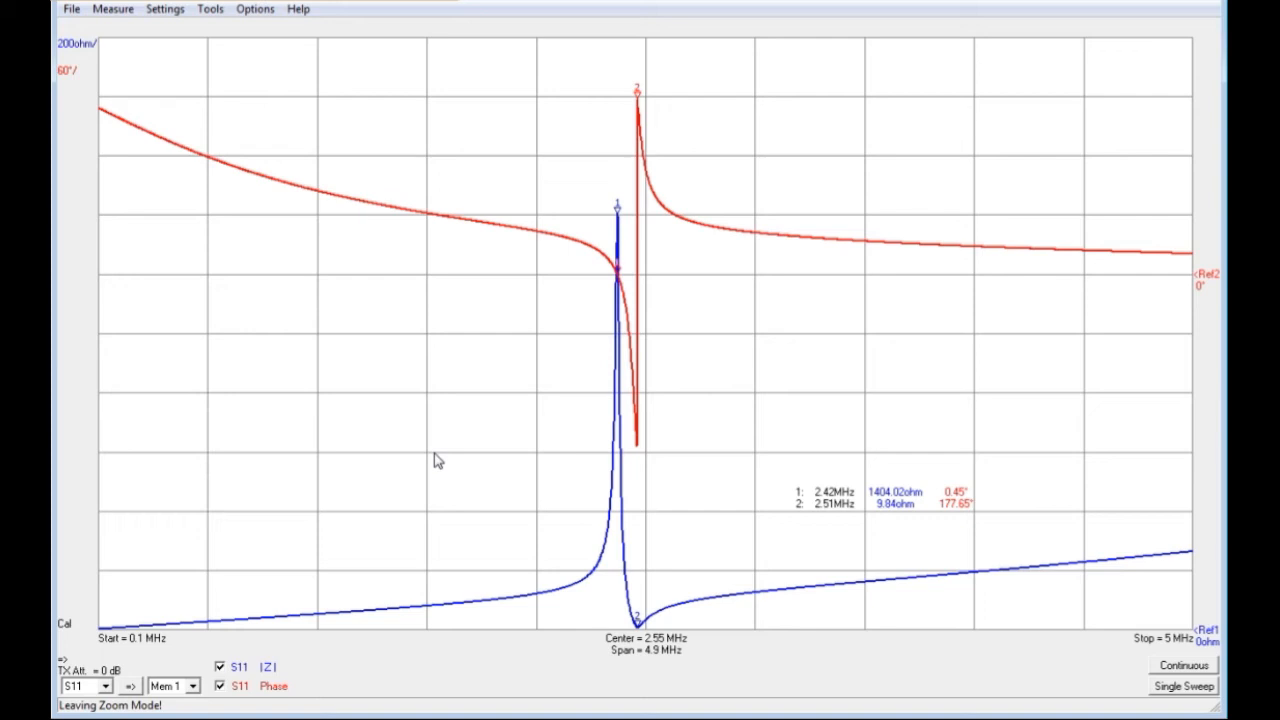
Move the two-marker readout slightly higher in the graph, and start and stop continuous sweeping.
mouse_move(832, 498)
left_mouse_down()
mouse_move(797, 428)
mouse_move(832, 427)
left_mouse_up()
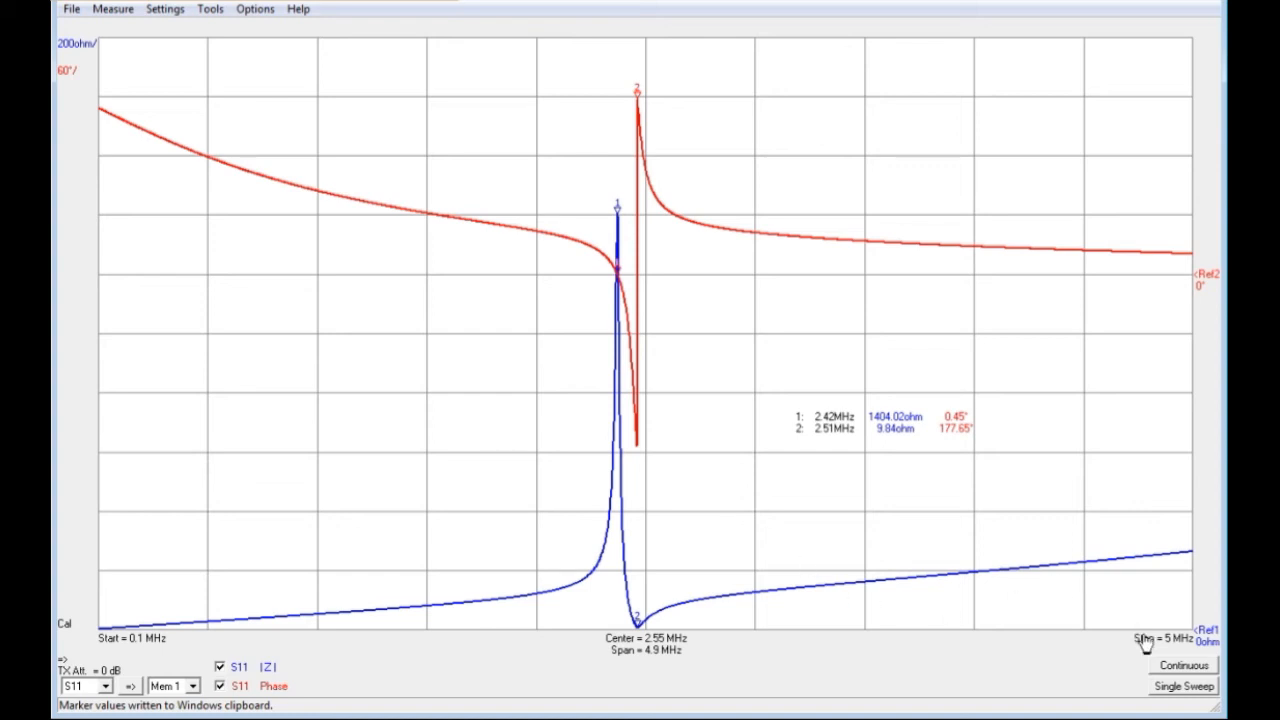
left_click(1185, 669)
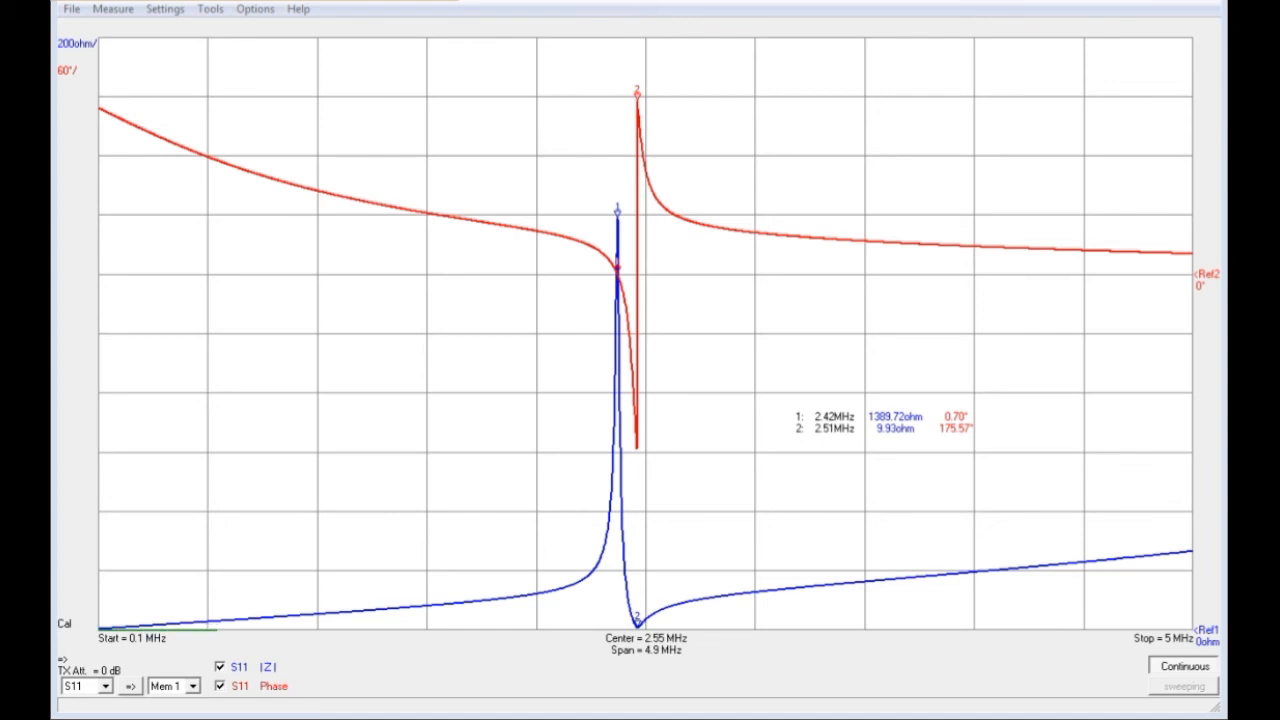
left_click(1195, 664)
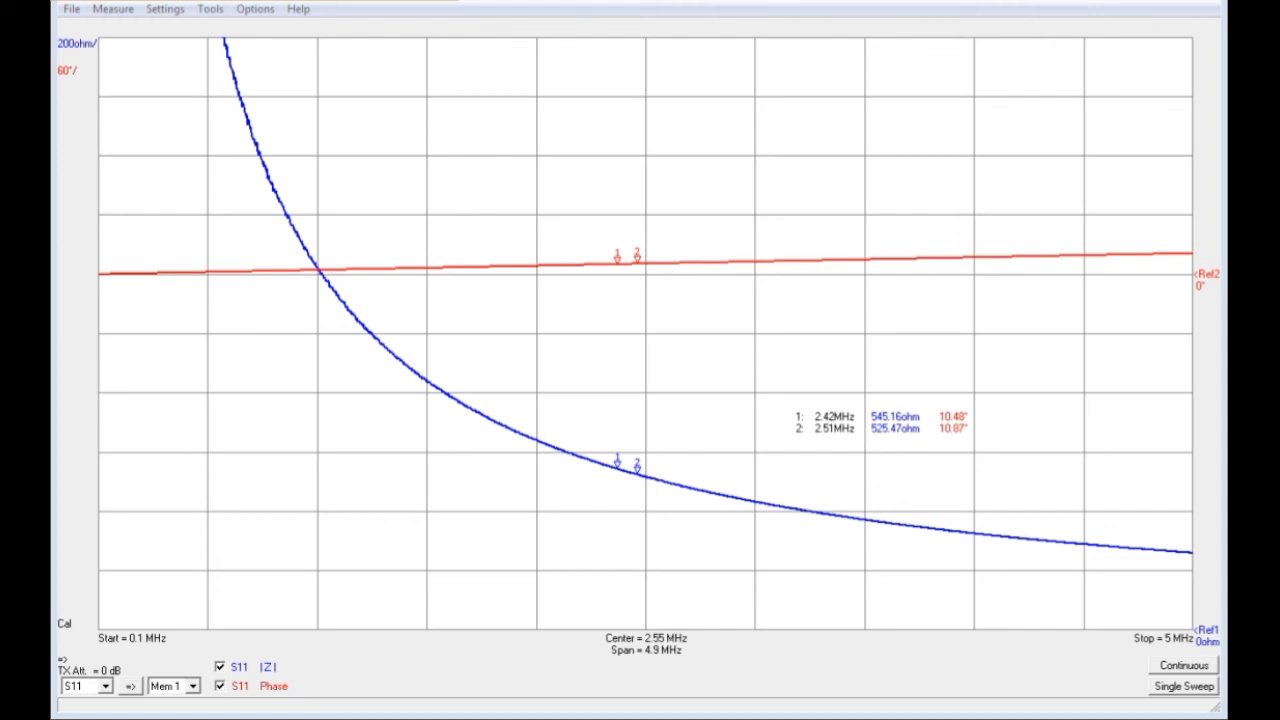
Redo the Short, Open and Load reflect calibrations over 0.1 to 5 MHz and check the load with a single sweep.
left_click(113, 9)
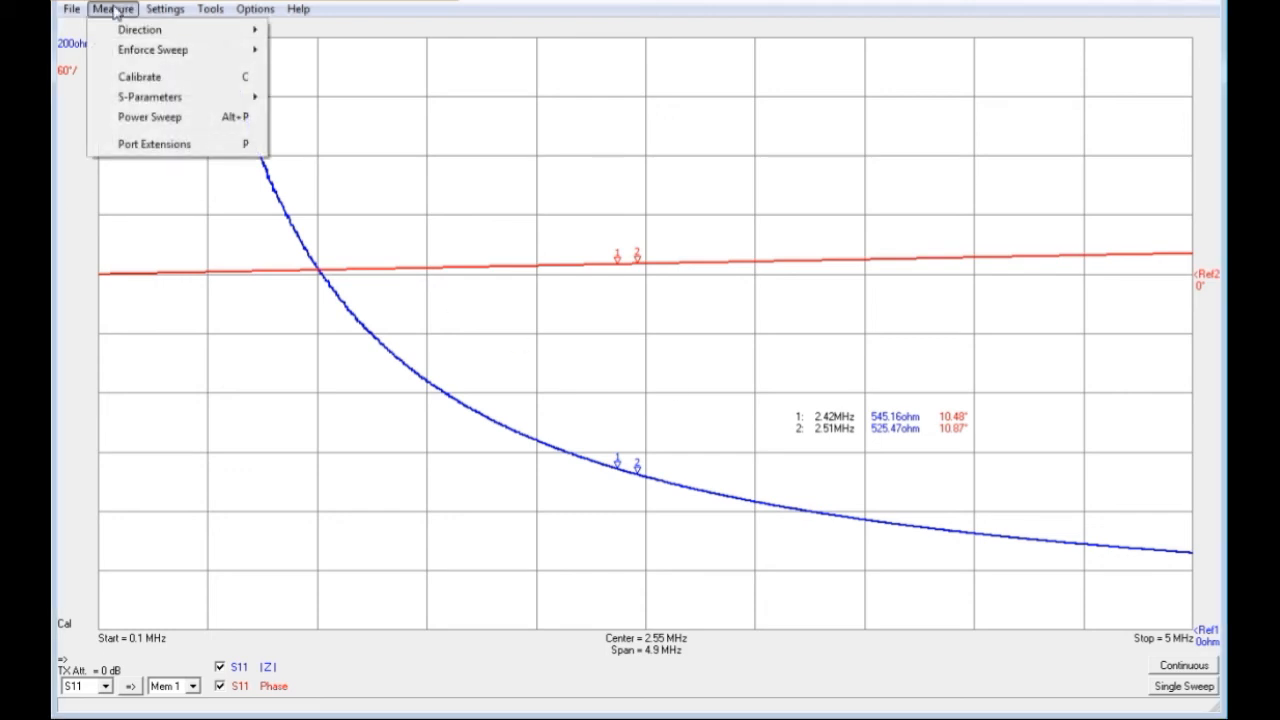
left_click(140, 76)
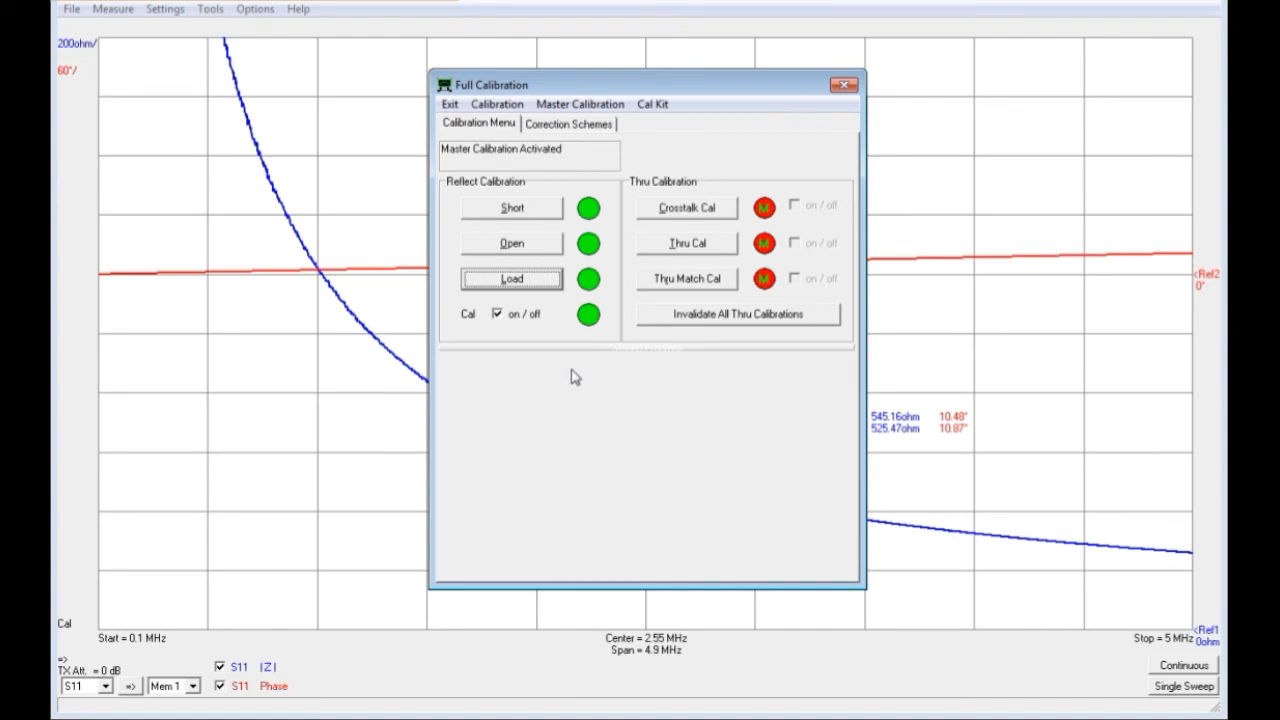
left_click(507, 211)
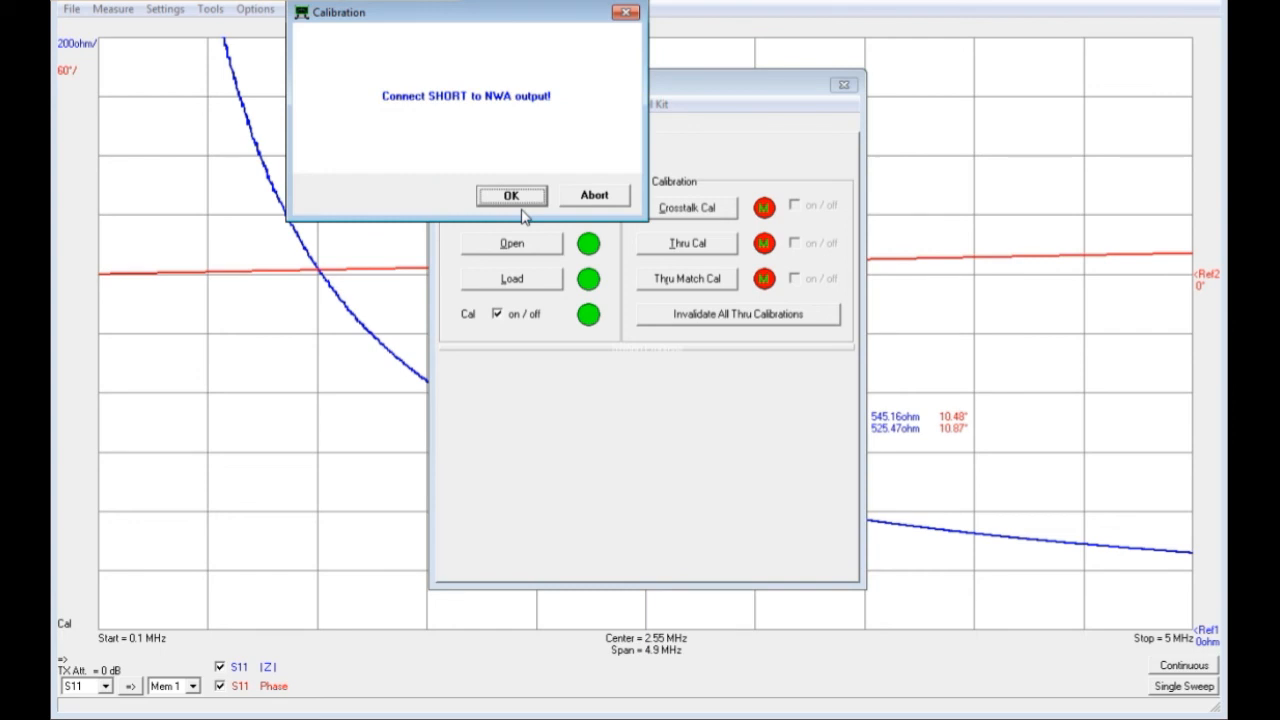
left_click(521, 196)
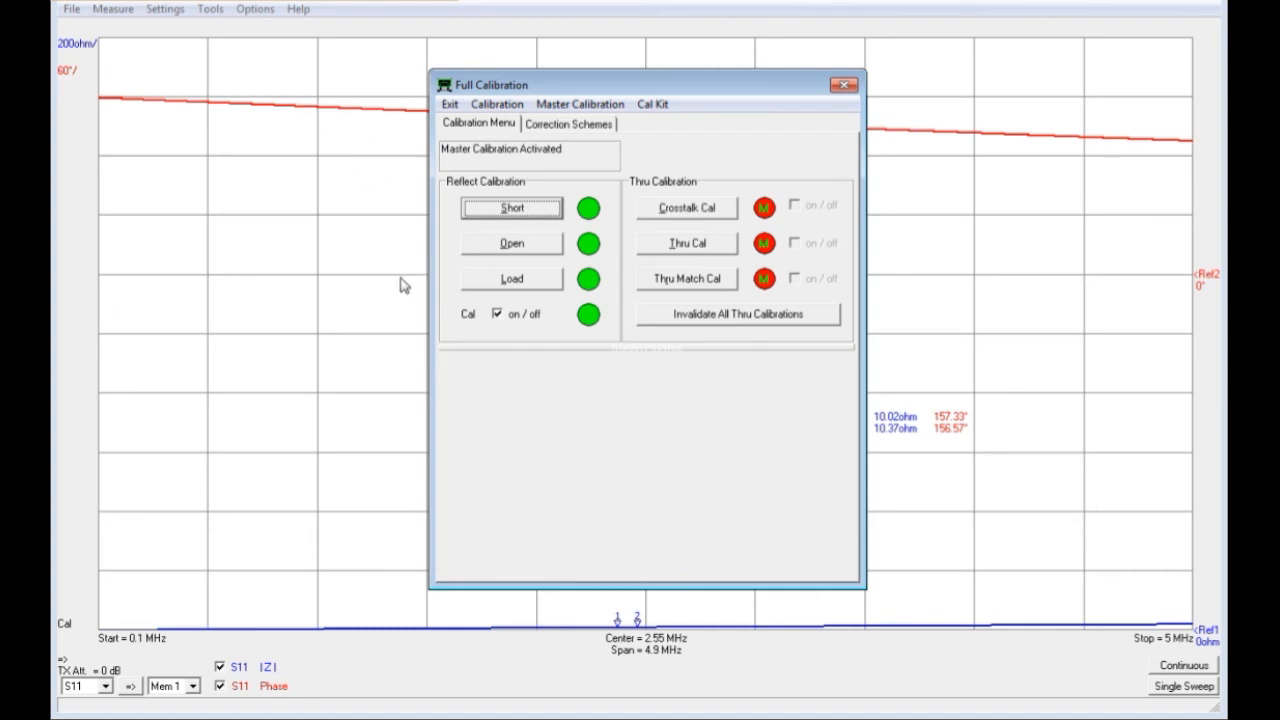
left_click(494, 248)
left_click(505, 240)
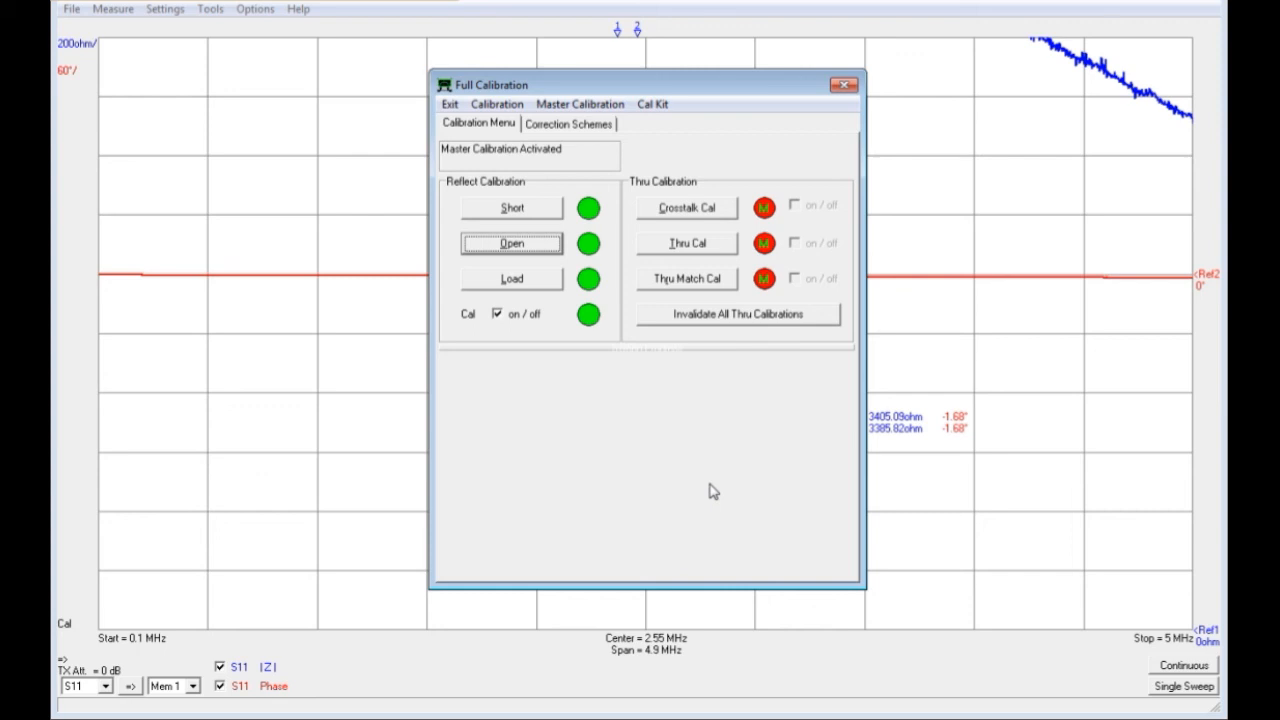
left_click(516, 282)
left_click(537, 311)
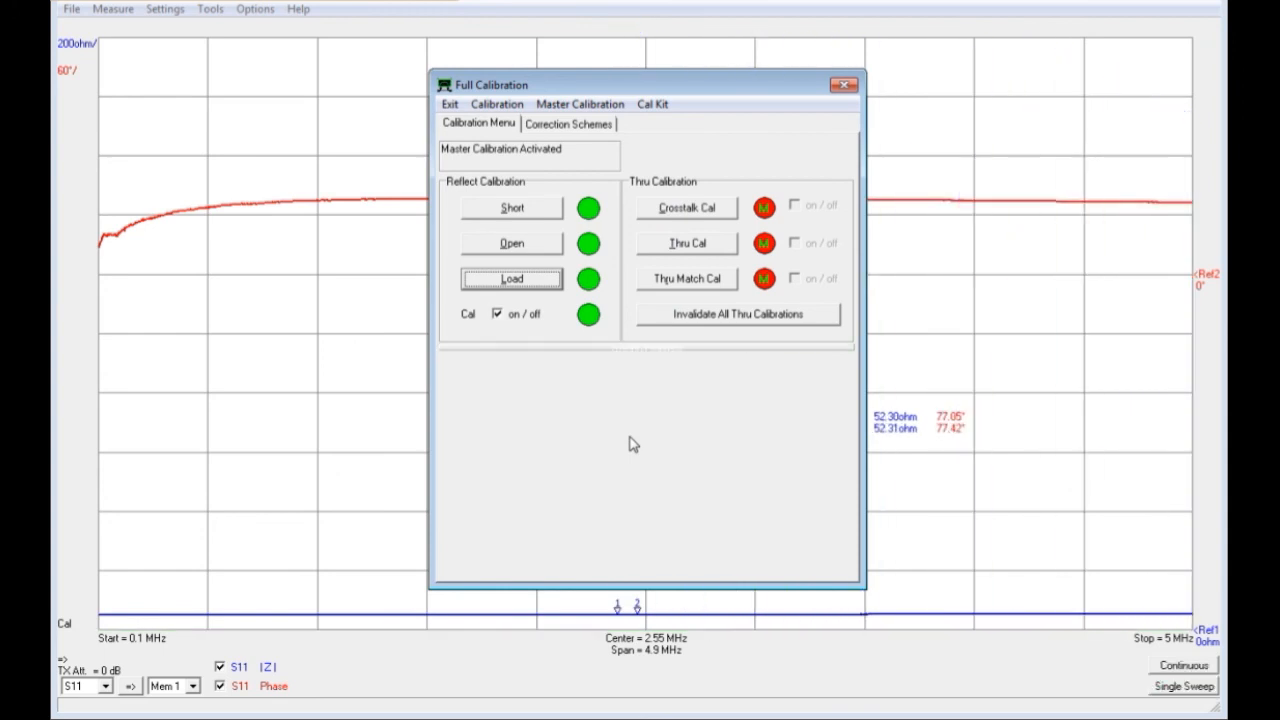
left_click(846, 86)
left_click(1185, 688)
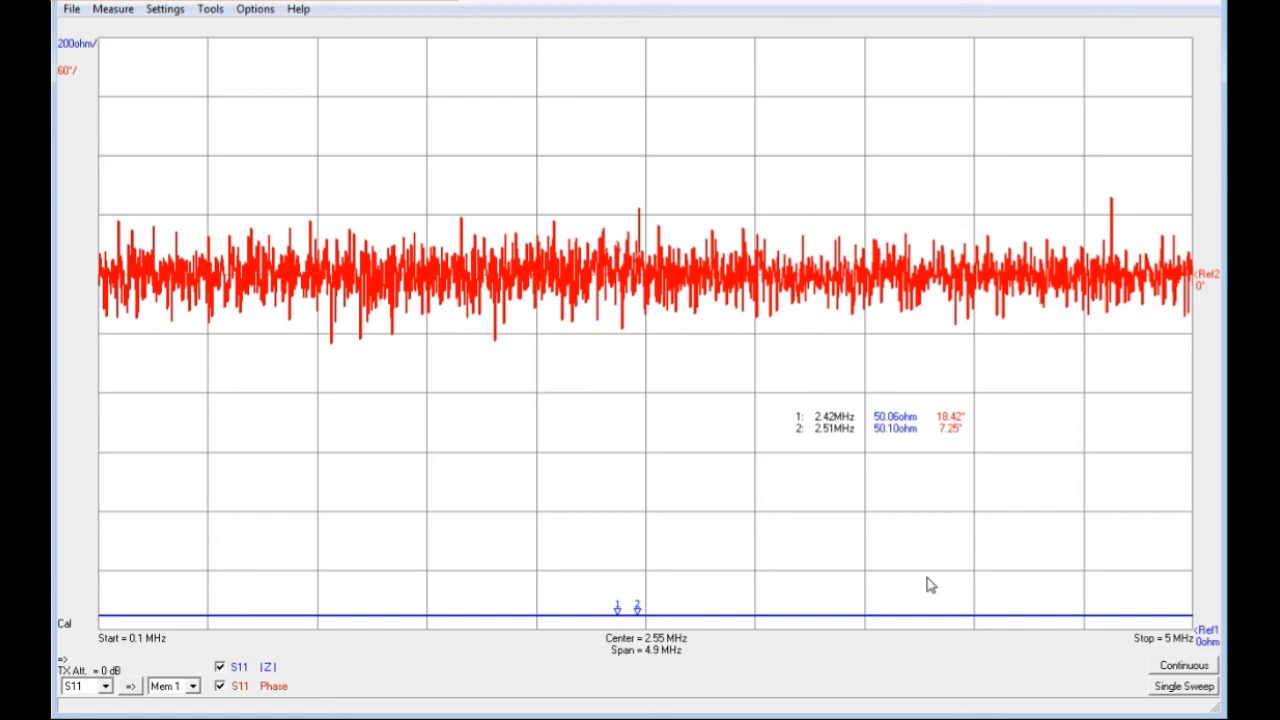
Run a single sweep of the newly connected circuit and autoscale both the |Z| and phase traces.
left_click(1188, 694)
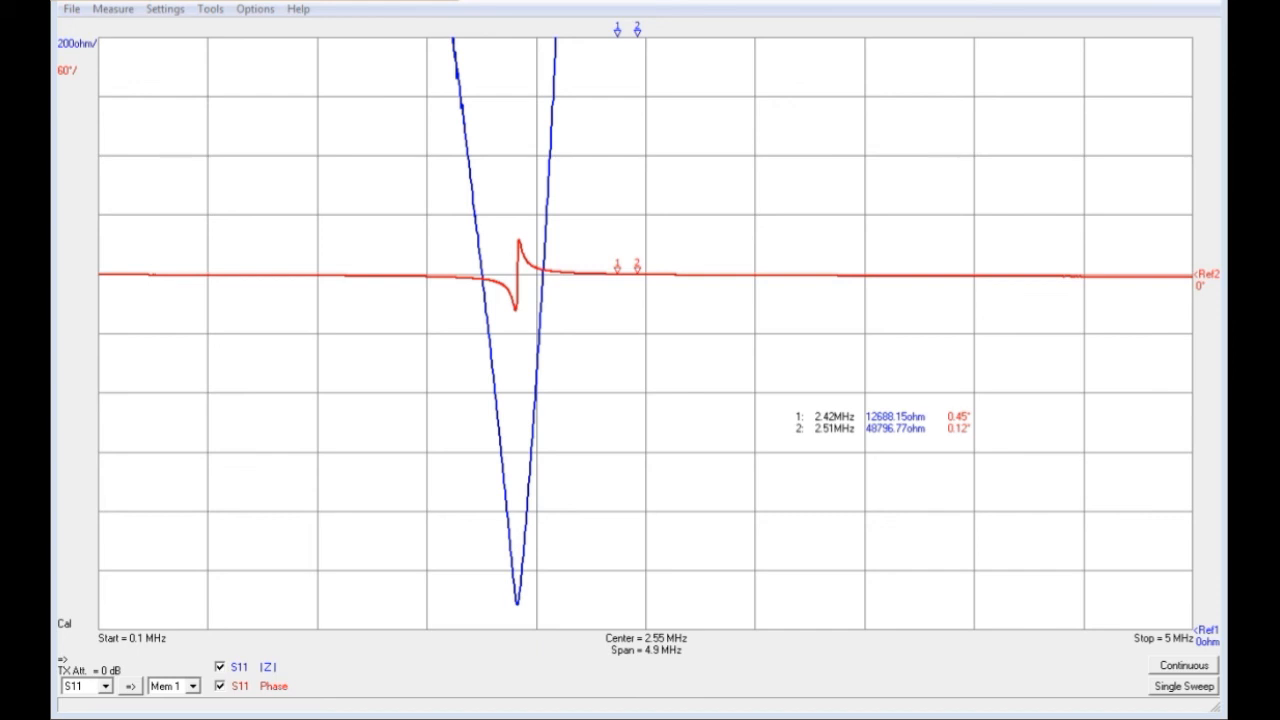
left_click(78, 52)
left_click(96, 120)
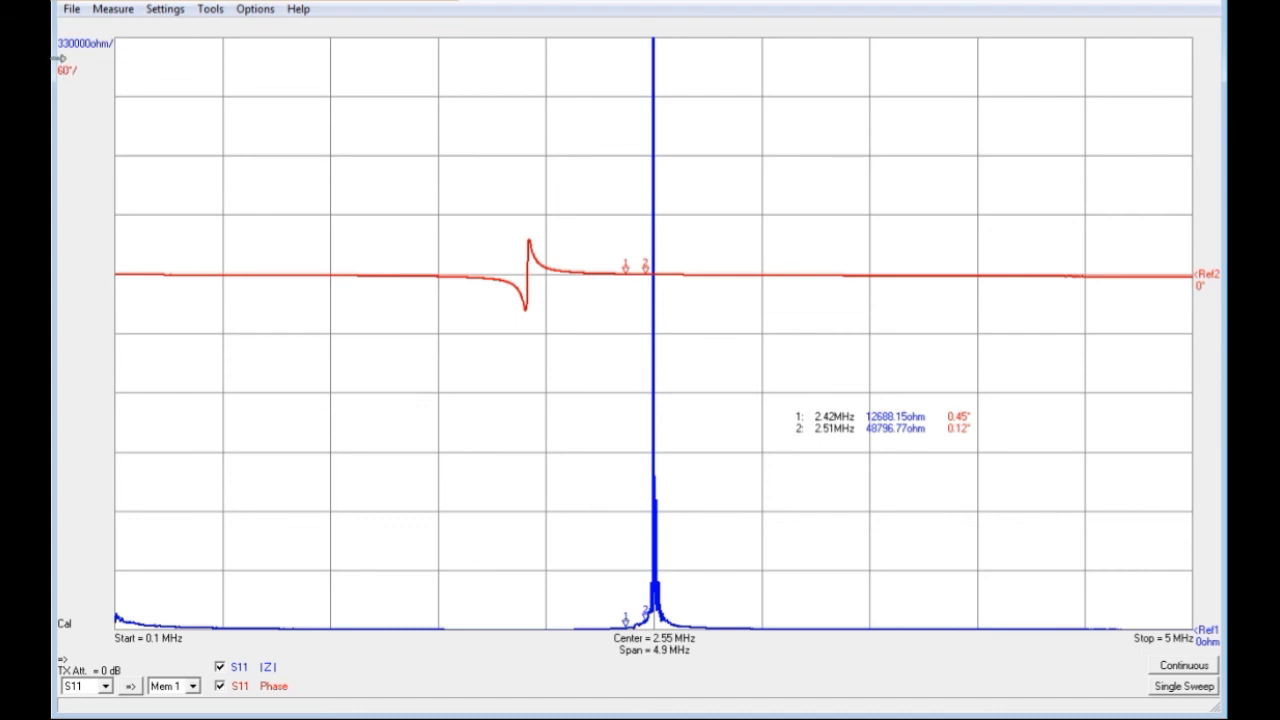
left_click(66, 78)
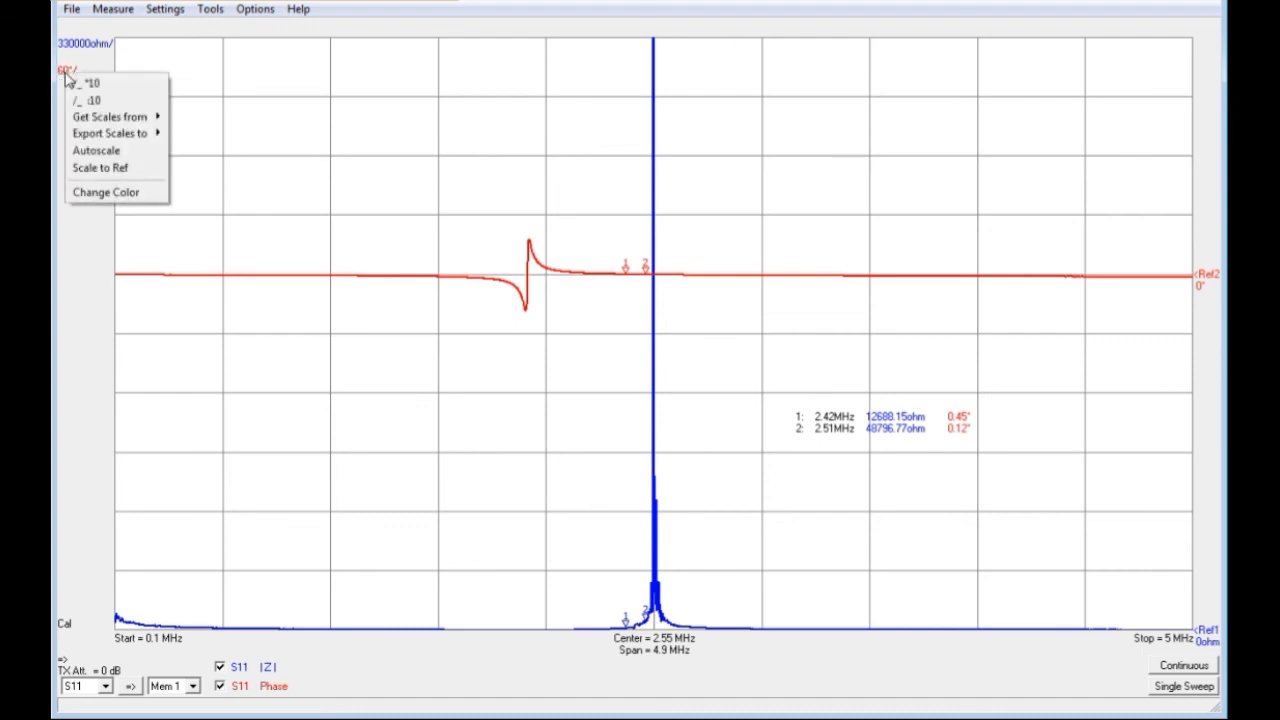
left_click(100, 150)
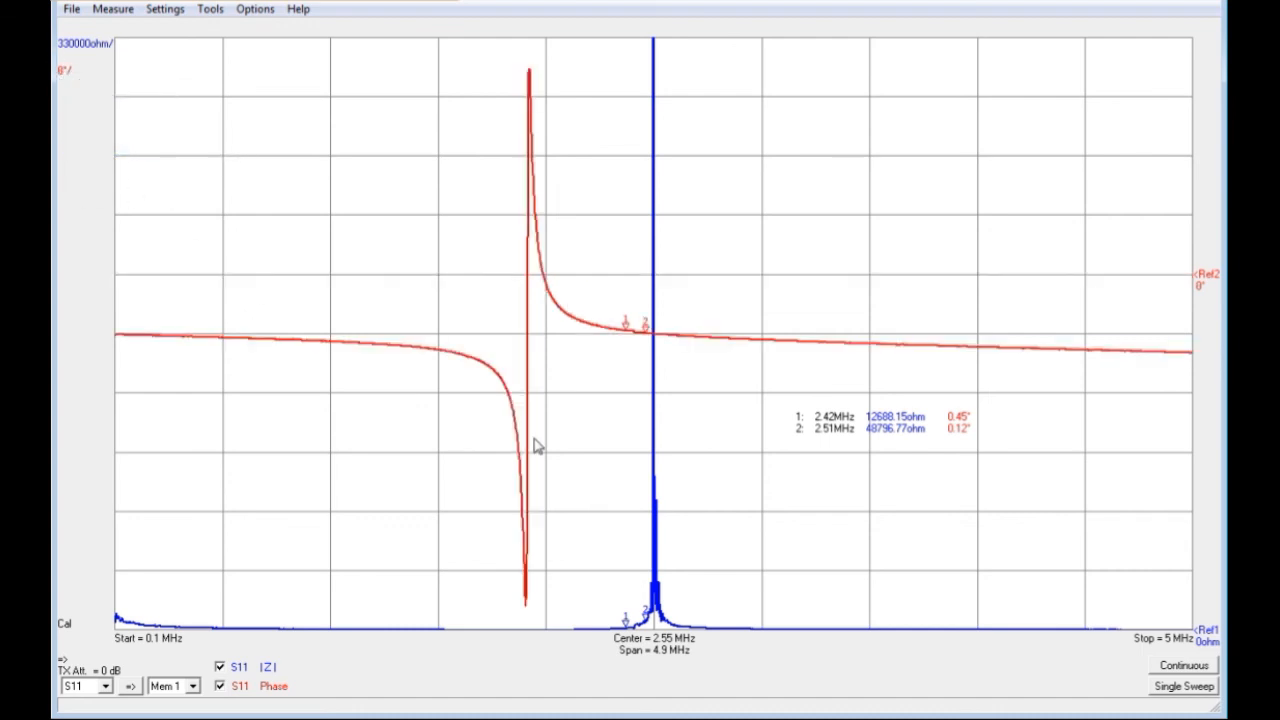
Set the phase trace's reference level to 0° and its vertical scale to 10°/Div.
double_click(1210, 279)
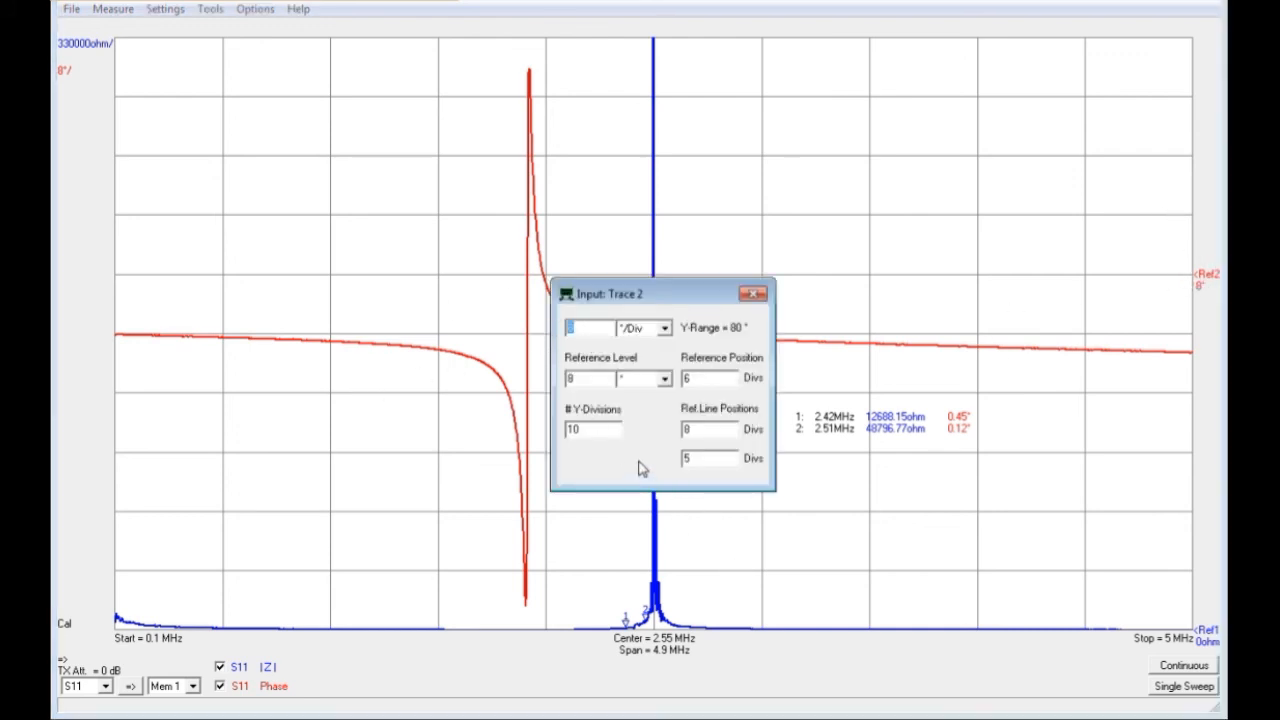
double_click(589, 377)
type("0")
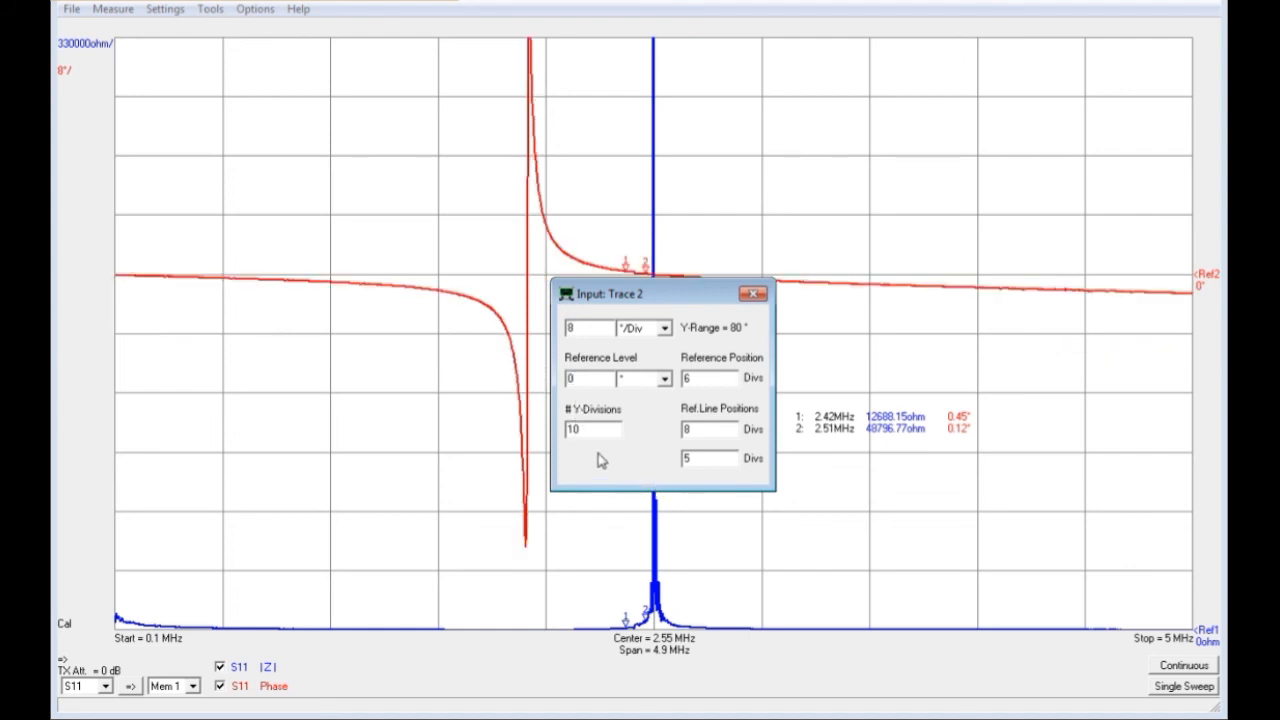
double_click(582, 327)
type("20")
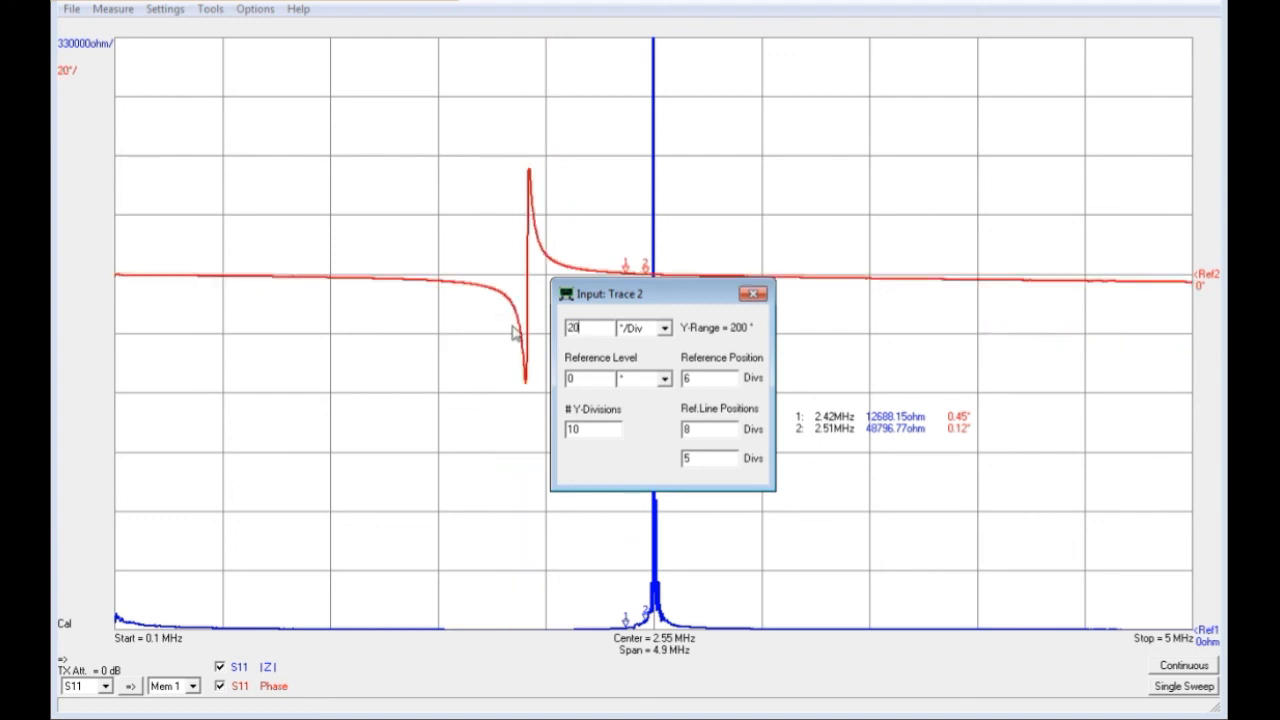
double_click(582, 328)
type("40")
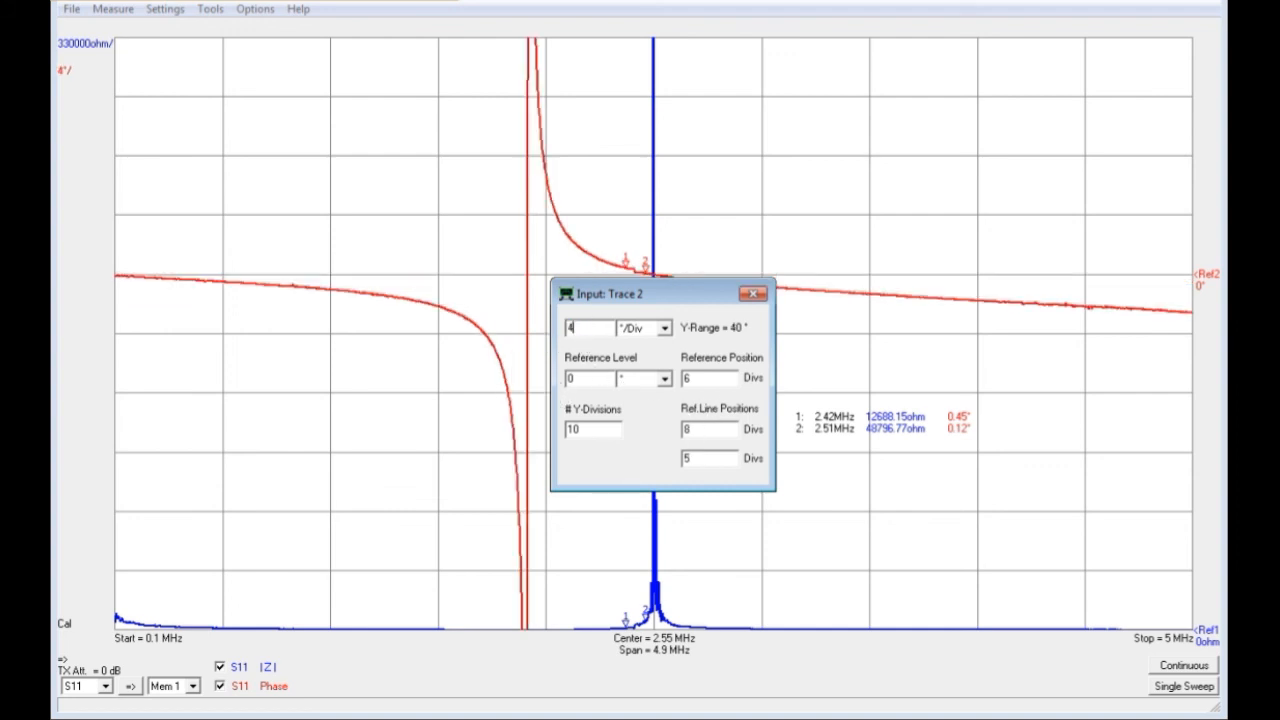
key("BackSpace")
key("BackSpace")
type("10")
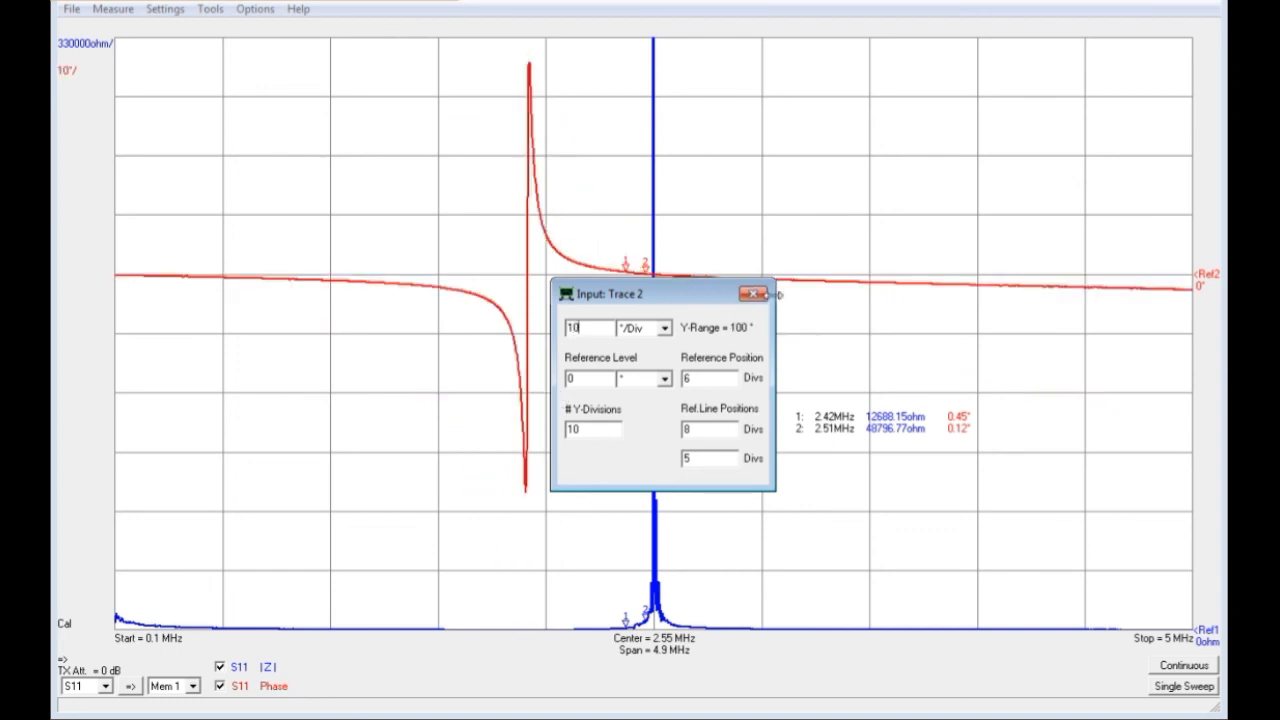
left_click(750, 295)
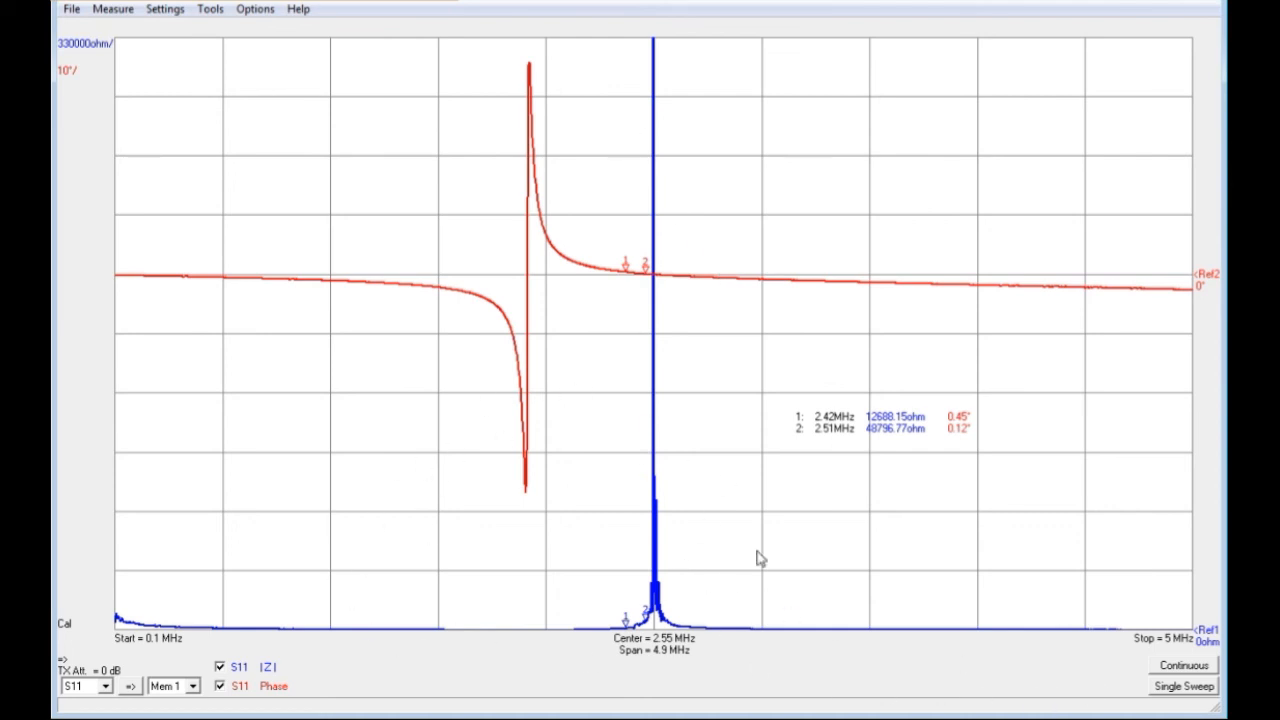
Zoom in on the |Z| peak around 2.39 to 2.75 MHz to inspect it, and restore the full sweep view.
left_click(1210, 640)
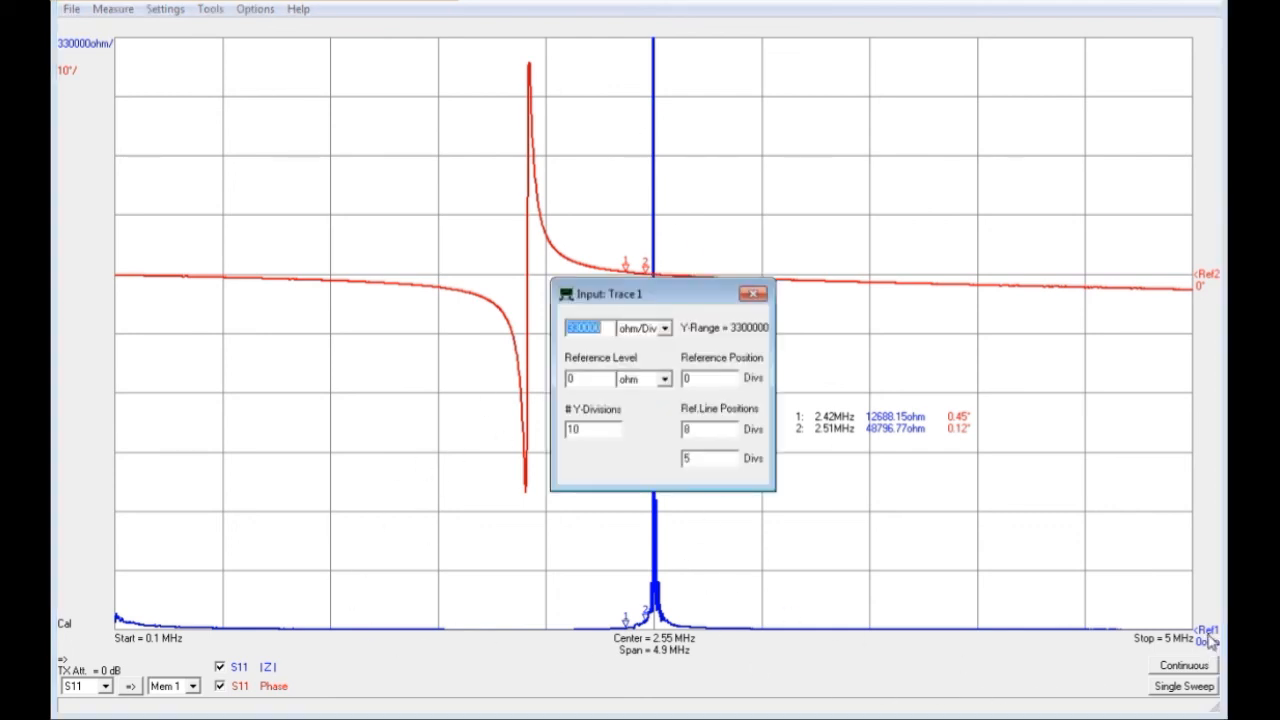
left_click(752, 293)
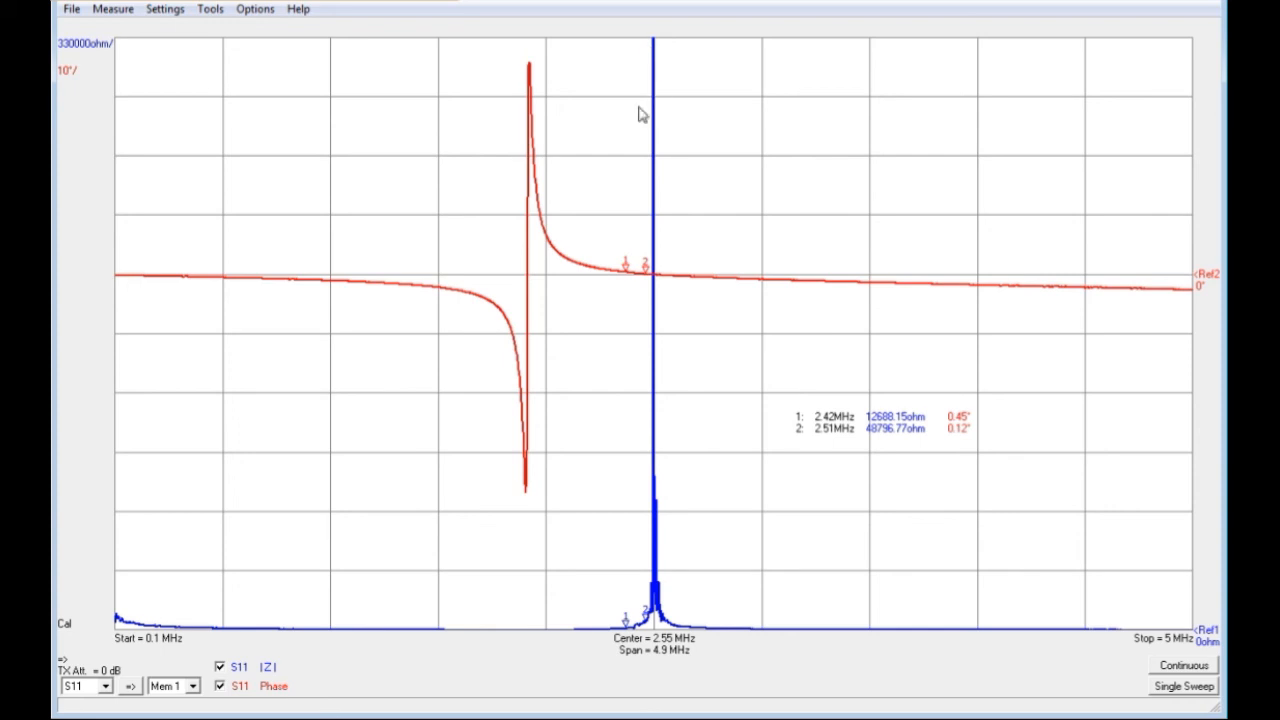
mouse_move(617, 371)
left_mouse_down()
mouse_move(674, 505)
mouse_move(700, 637)
left_mouse_up()
left_click(704, 592)
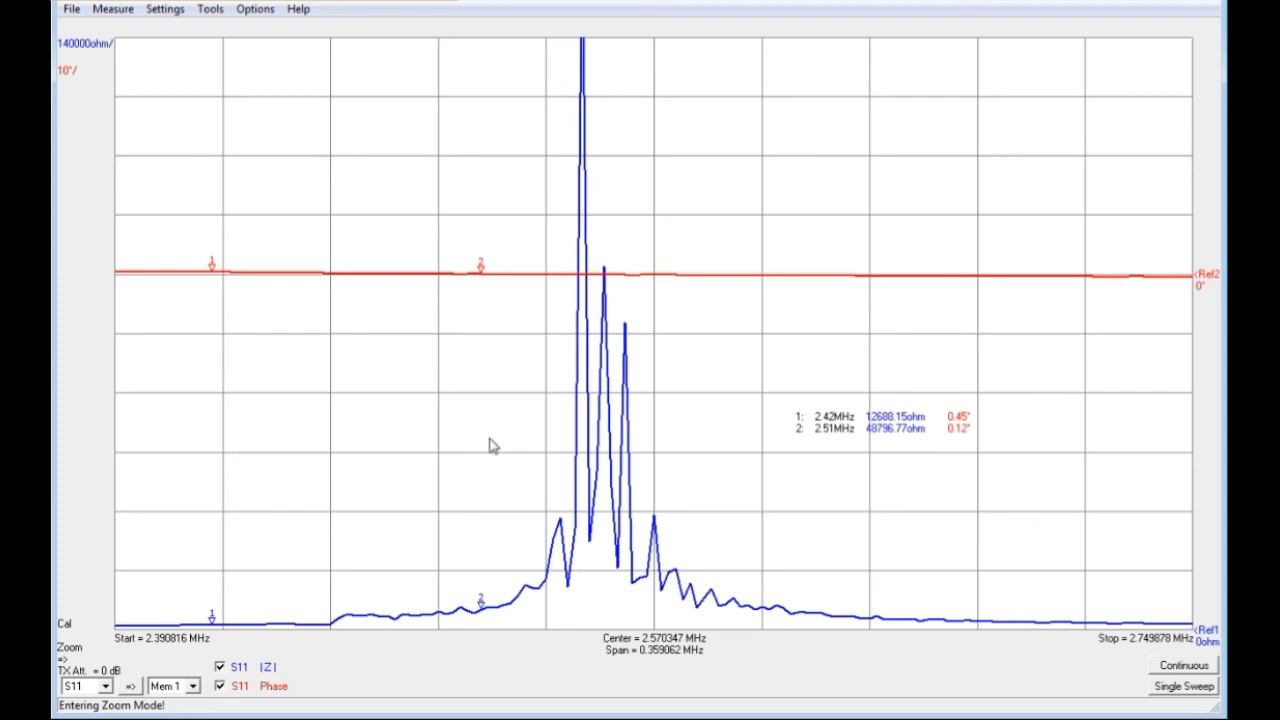
right_click(690, 346)
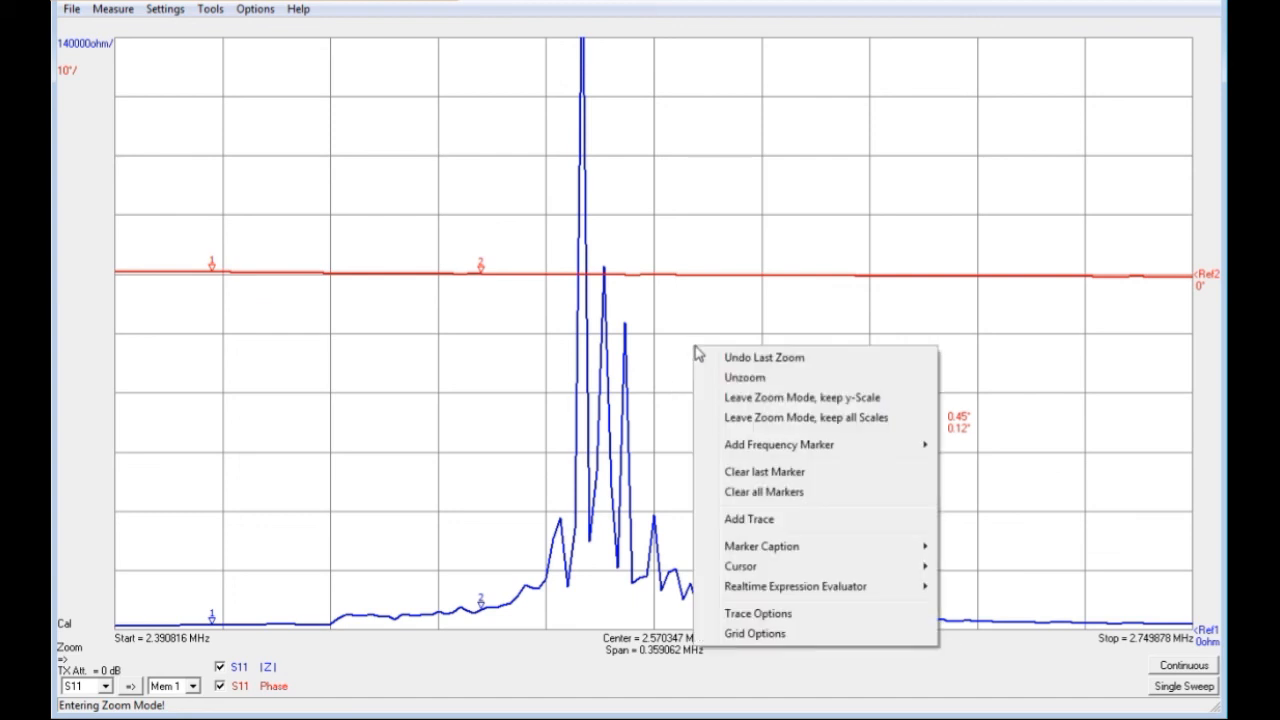
left_click(738, 377)
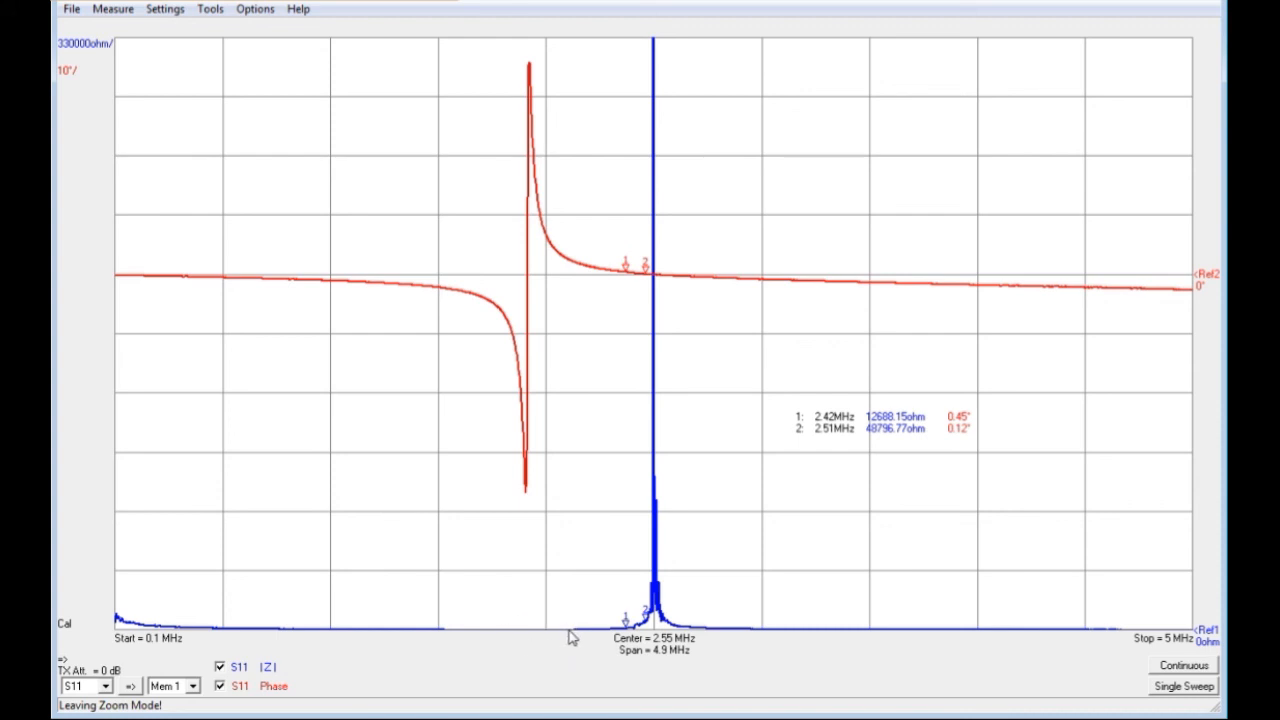
Try vertical scales of 1200, 2000, 2500 and 500 ohm/Div for the |Z| trace.
left_click(88, 50)
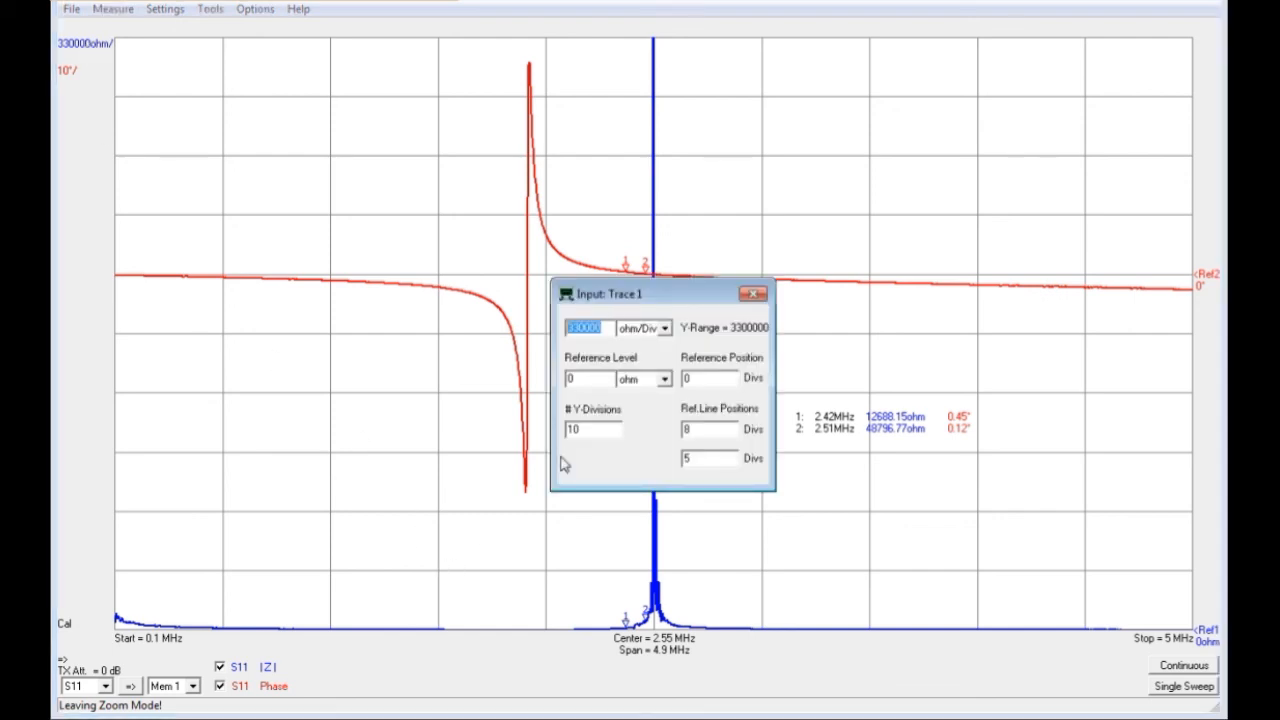
type("1200")
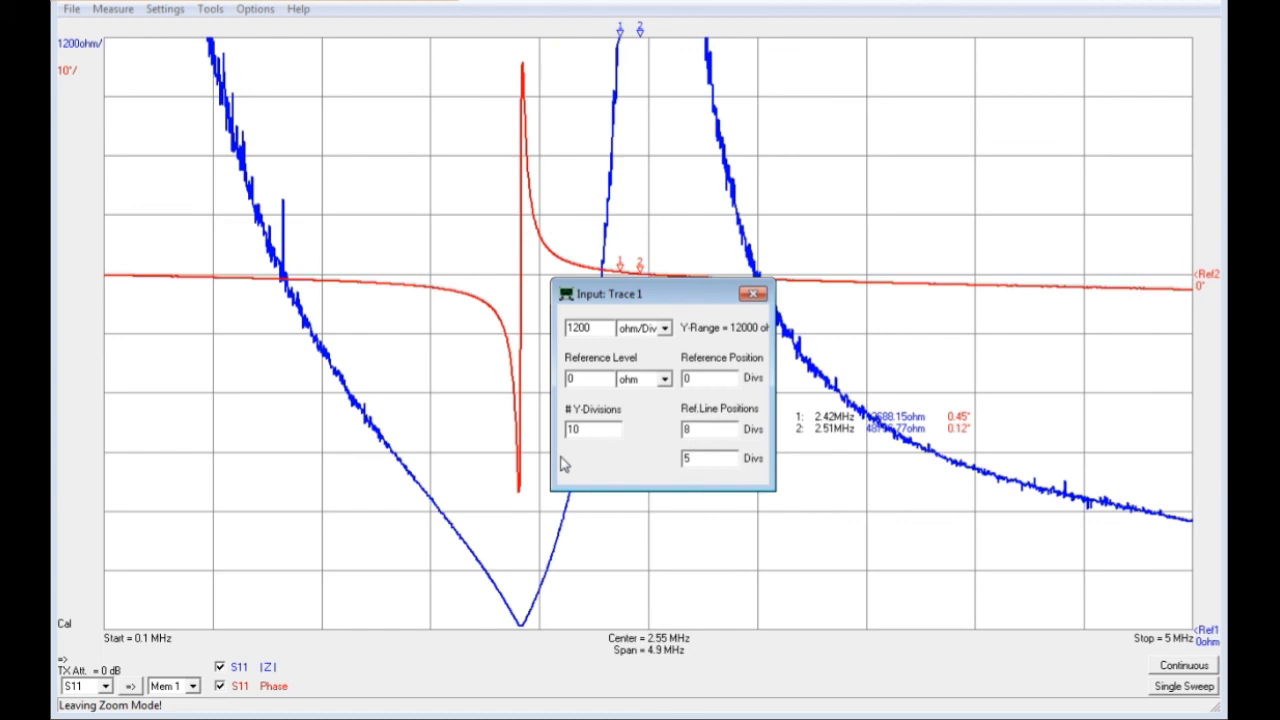
key("BackSpace")
key("BackSpace")
key("BackSpace")
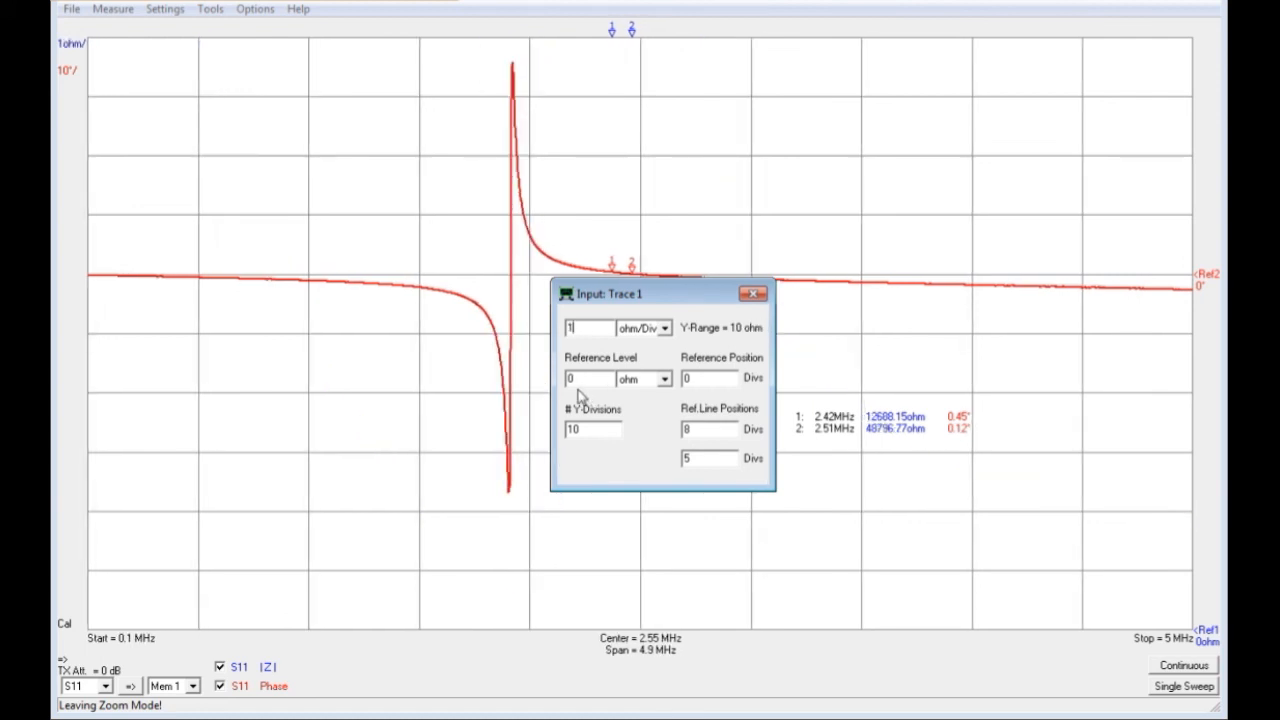
key("BackSpace")
type("2000")
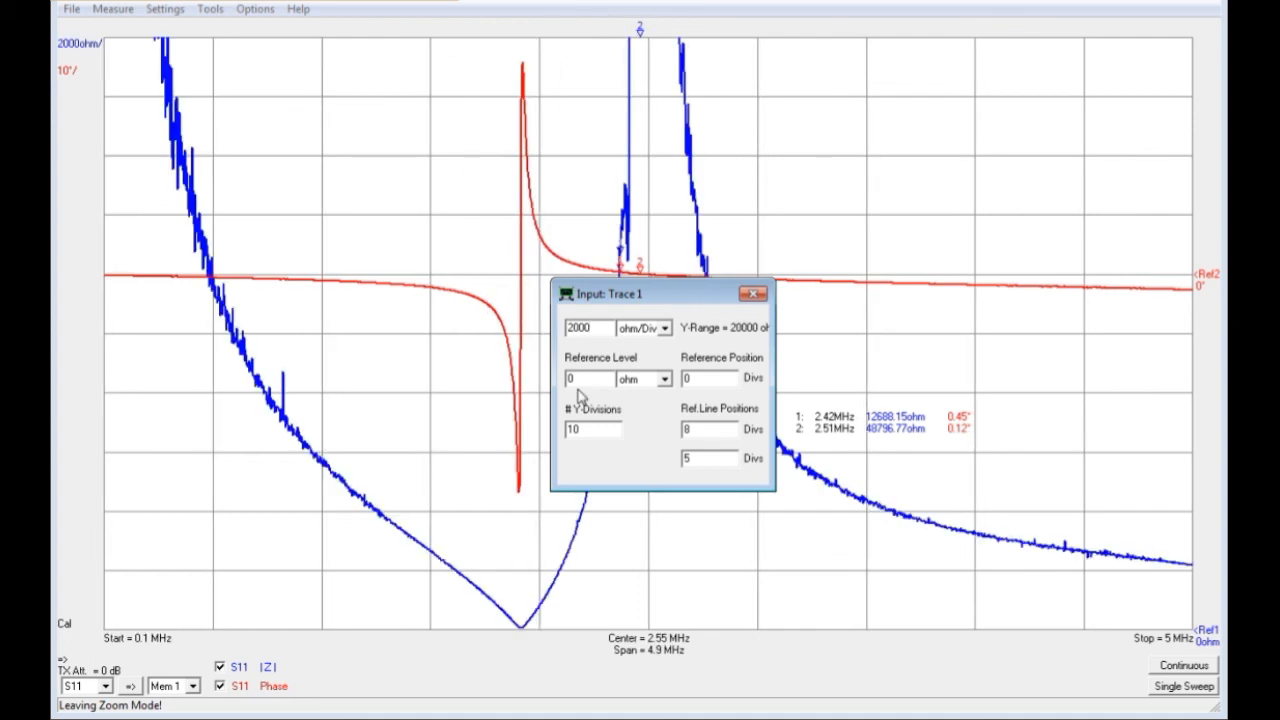
key("BackSpace")
key("BackSpace")
key("BackSpace")
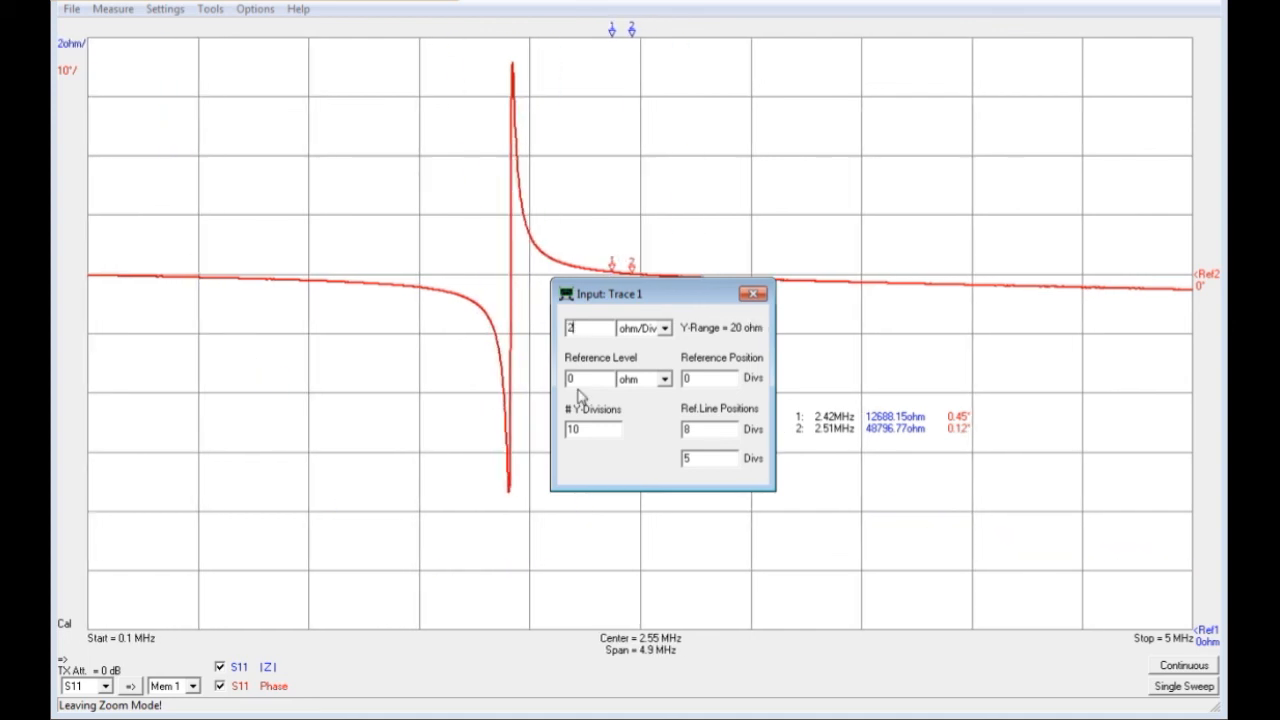
type("500")
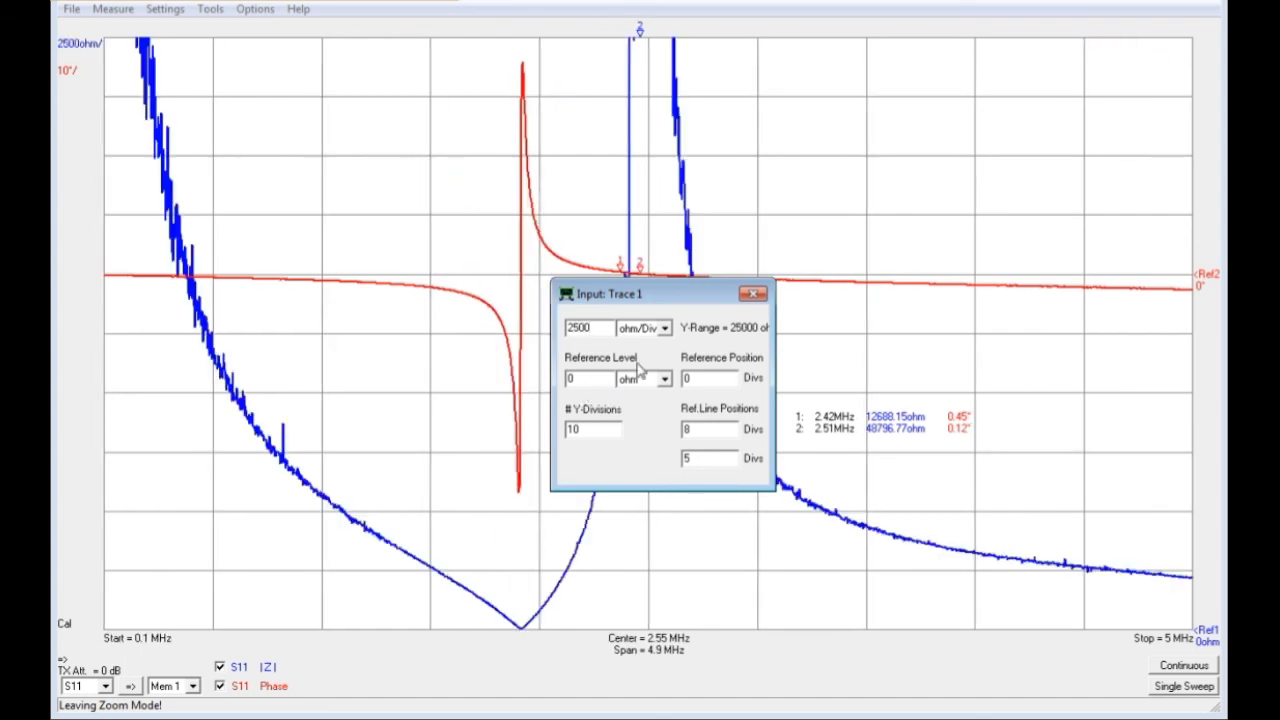
key("BackSpace")
key("BackSpace")
key("BackSpace")
key("BackSpace")
type("500")
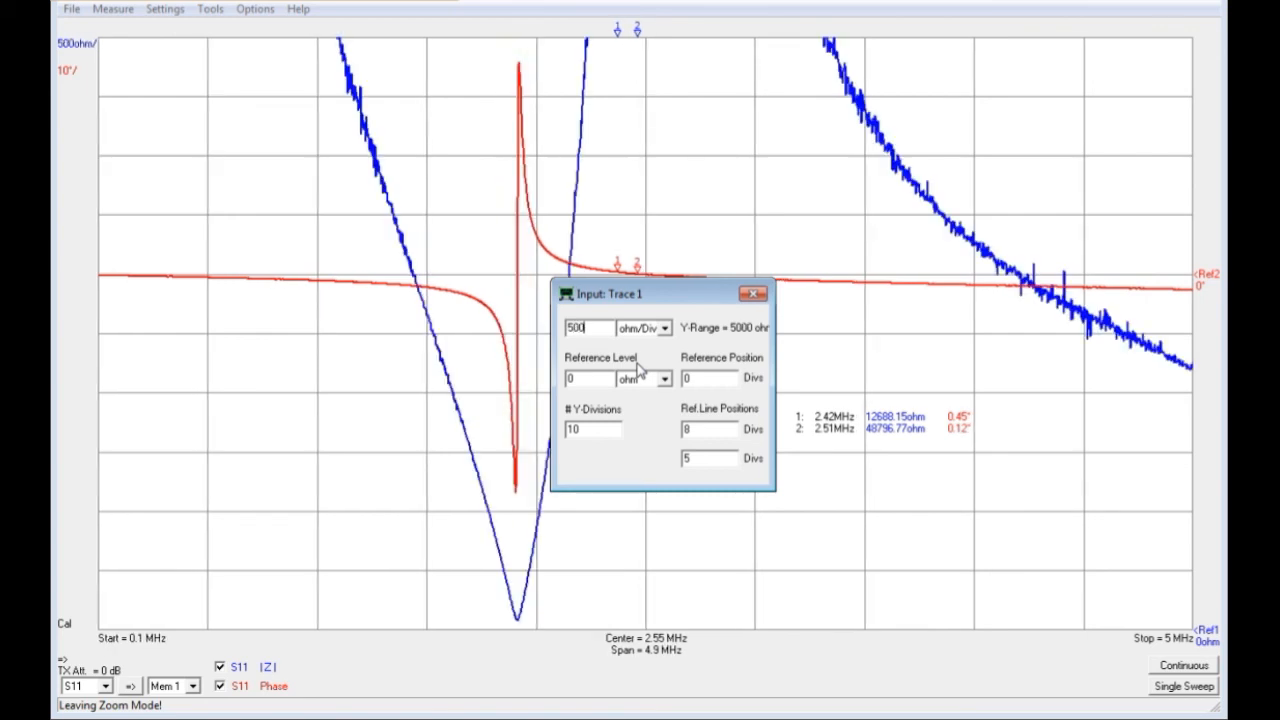
Set the |Z| trace's vertical scale to 1000 ohm/Div and close its scale settings.
key("BackSpace")
key("BackSpace")
key("BackSpace")
type("1000")
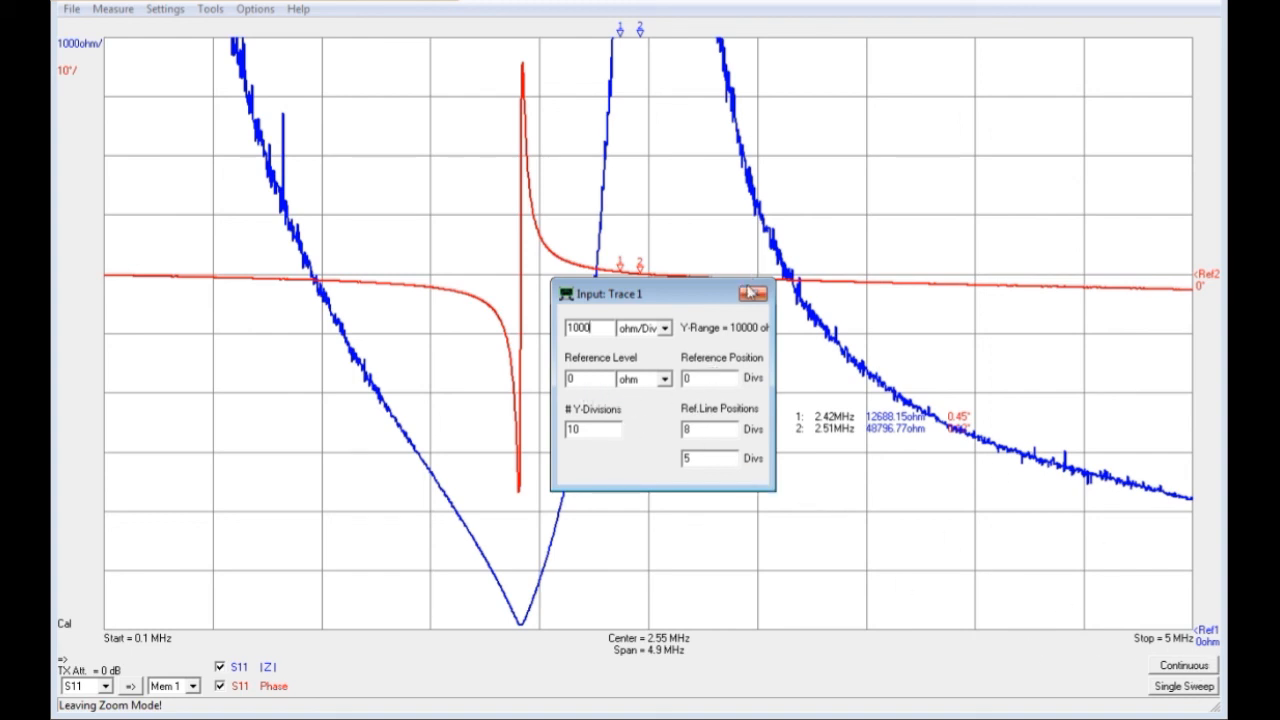
left_click(751, 293)
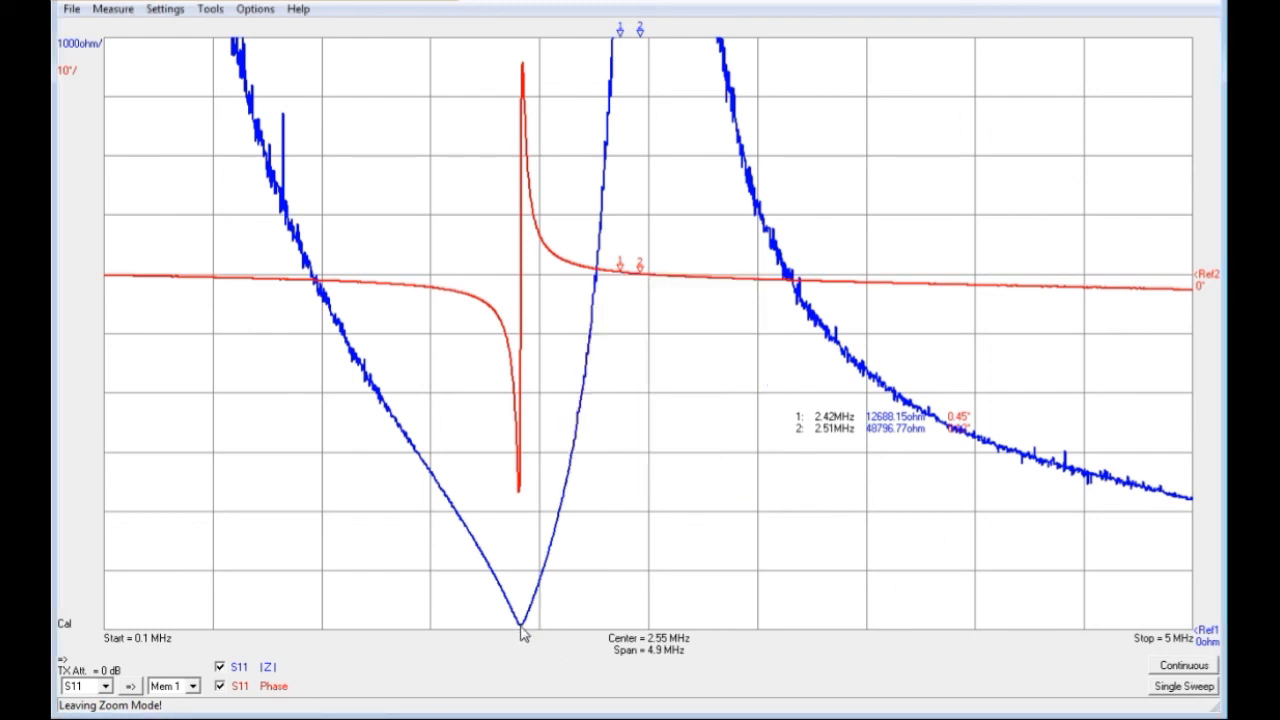
Place marker 1 at the bottom of the |Z| dip, at about 1.97 MHz, using a zoomed view of the dip.
mouse_move(620, 32)
left_mouse_down()
mouse_move(560, 252)
mouse_move(503, 594)
mouse_move(526, 611)
mouse_move(513, 656)
left_mouse_up()
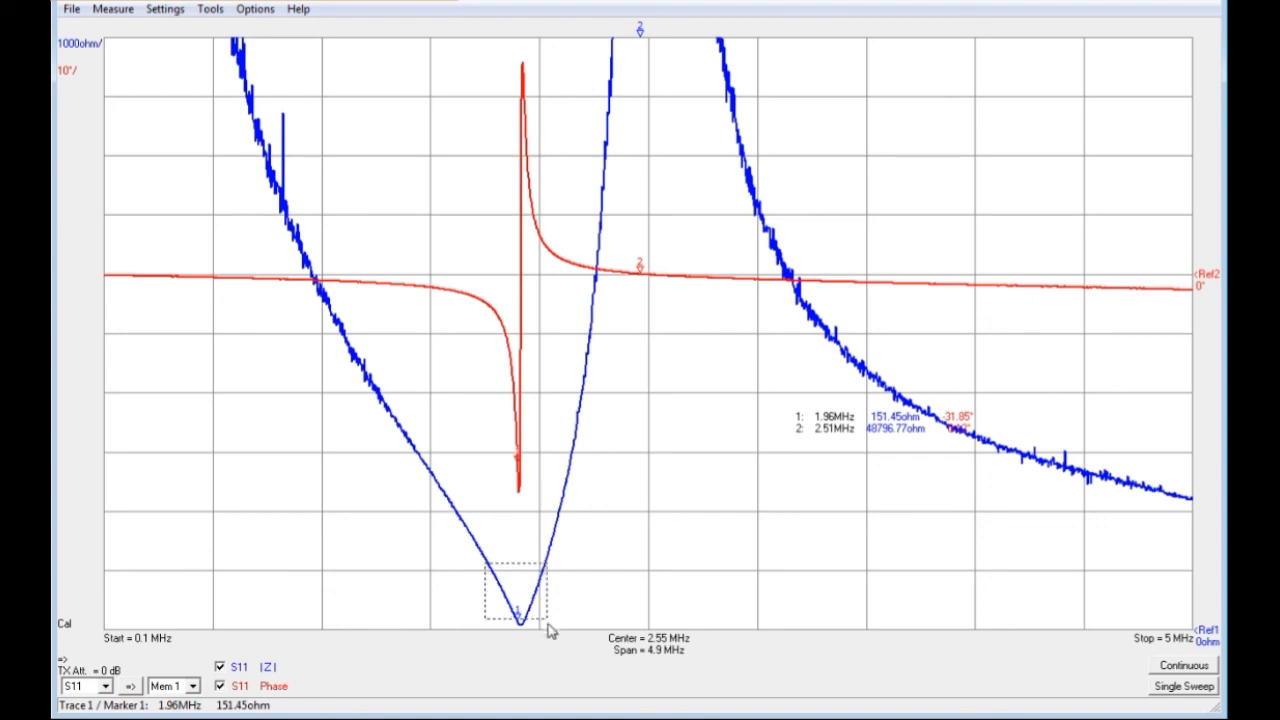
left_click(576, 590)
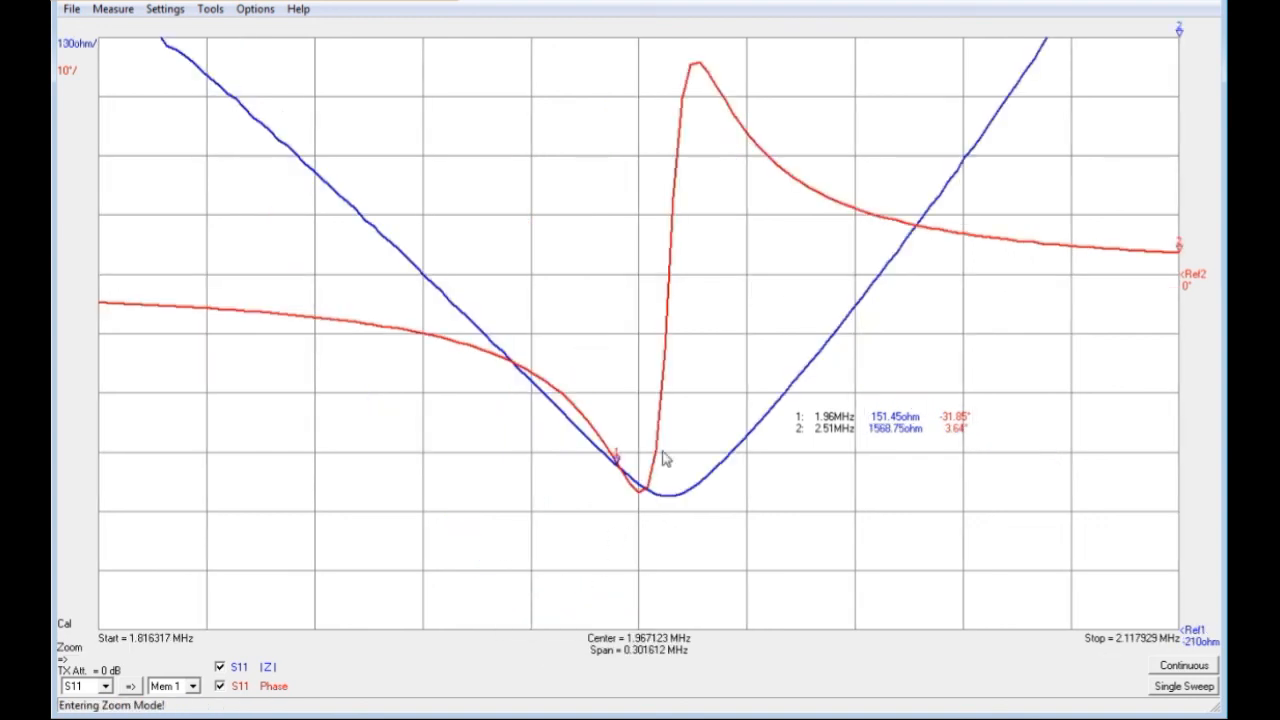
left_click_drag(617, 467, 669, 529)
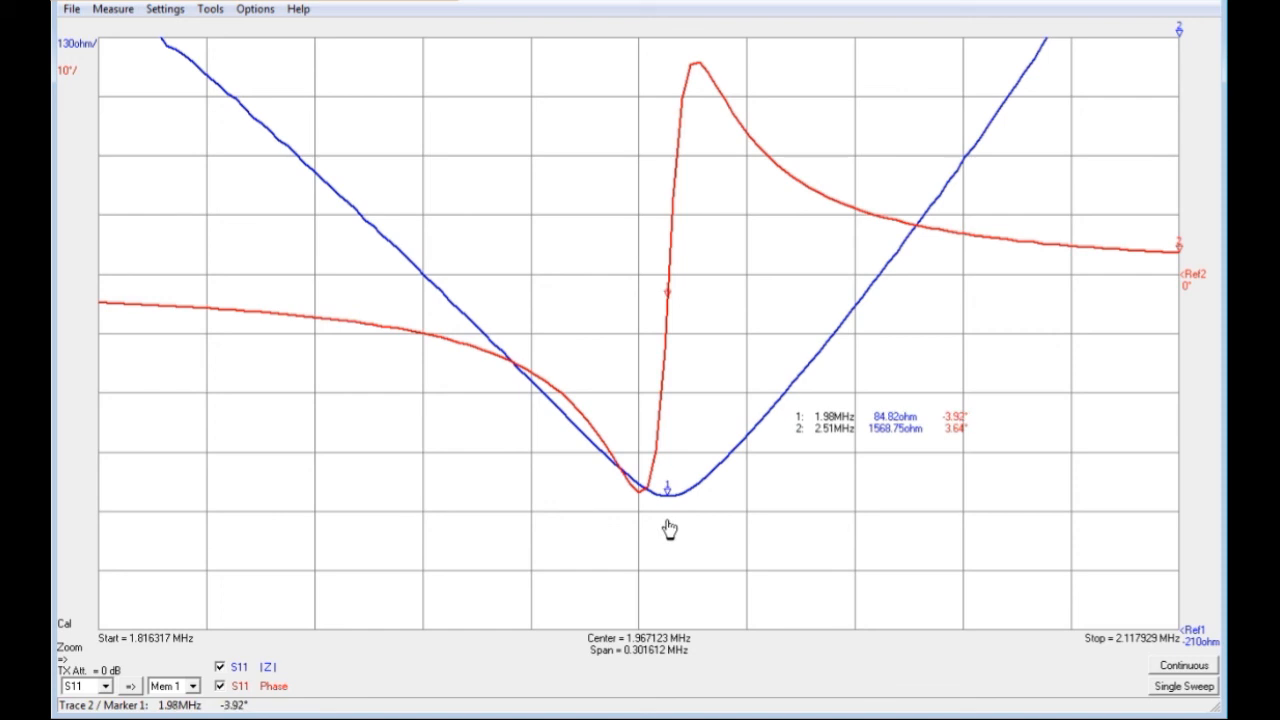
left_click_drag(669, 529, 667, 528)
Zoom further into the |Z| minimum and fine-tune marker 1 along its flat bottom to 1.97 MHz.
left_click_drag(613, 466, 704, 521)
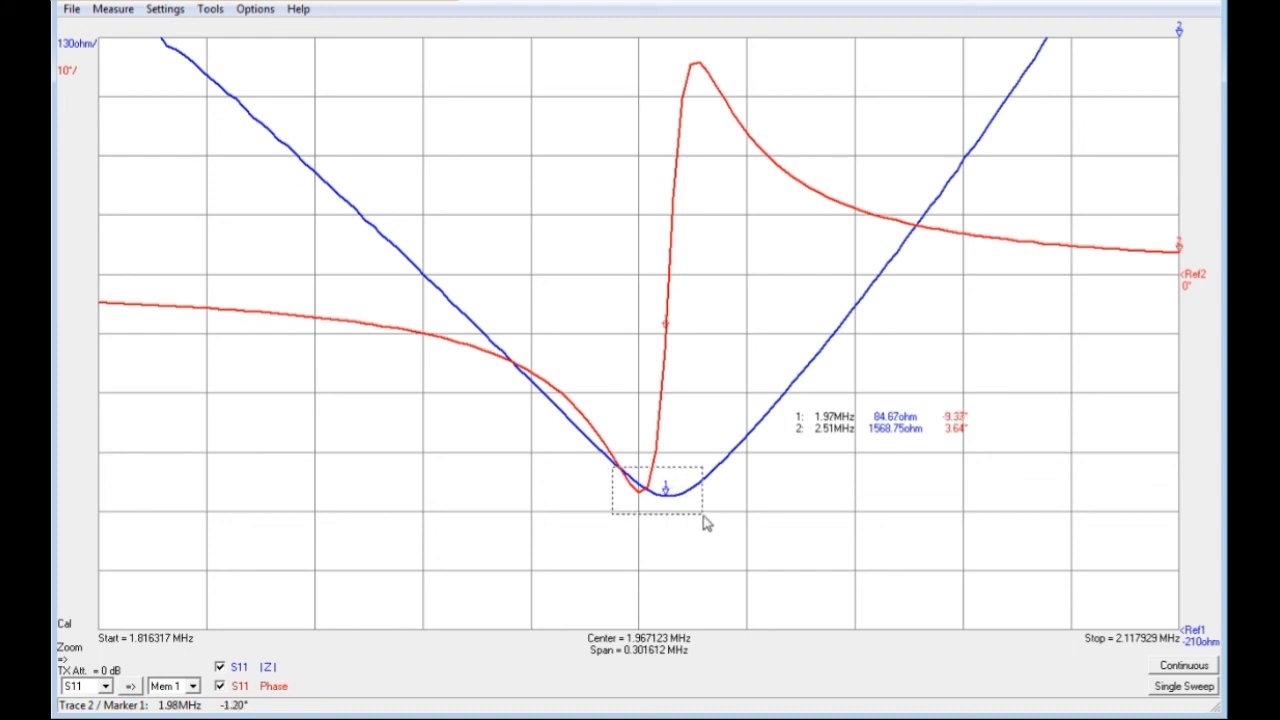
left_click(690, 460)
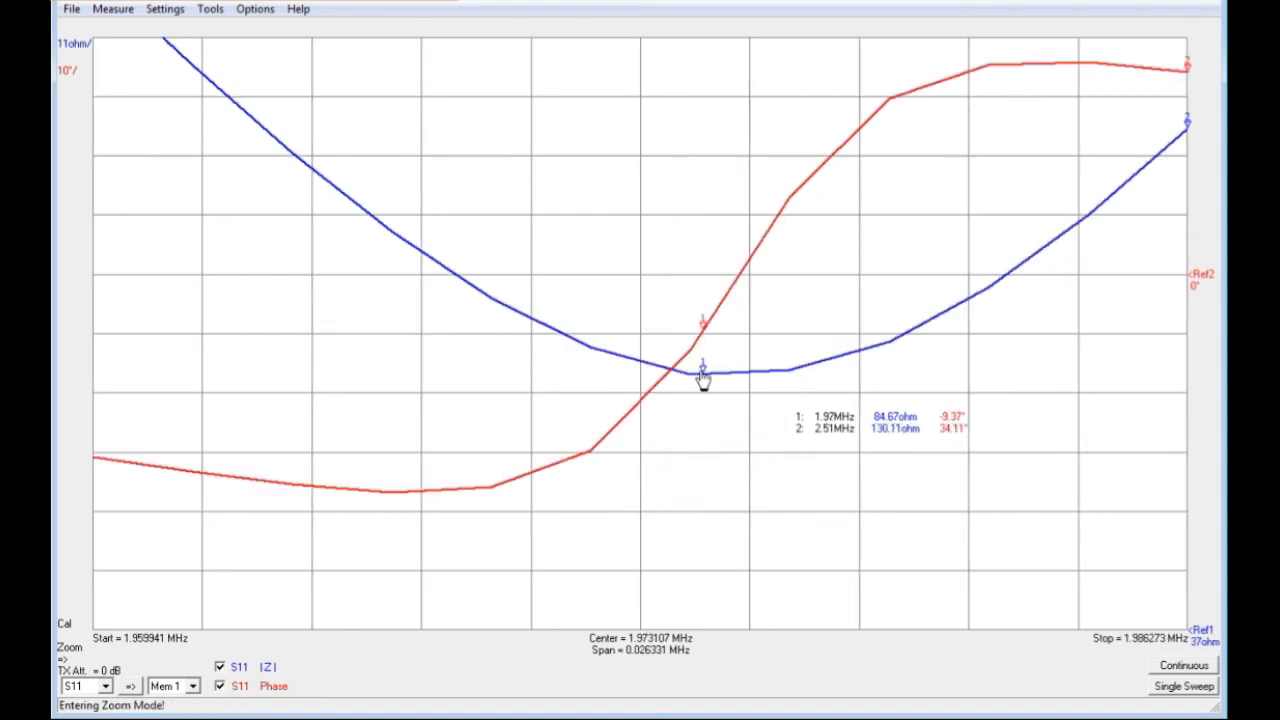
mouse_move(705, 380)
left_mouse_down()
mouse_move(771, 403)
mouse_move(681, 447)
mouse_move(629, 443)
mouse_move(731, 452)
left_mouse_up()
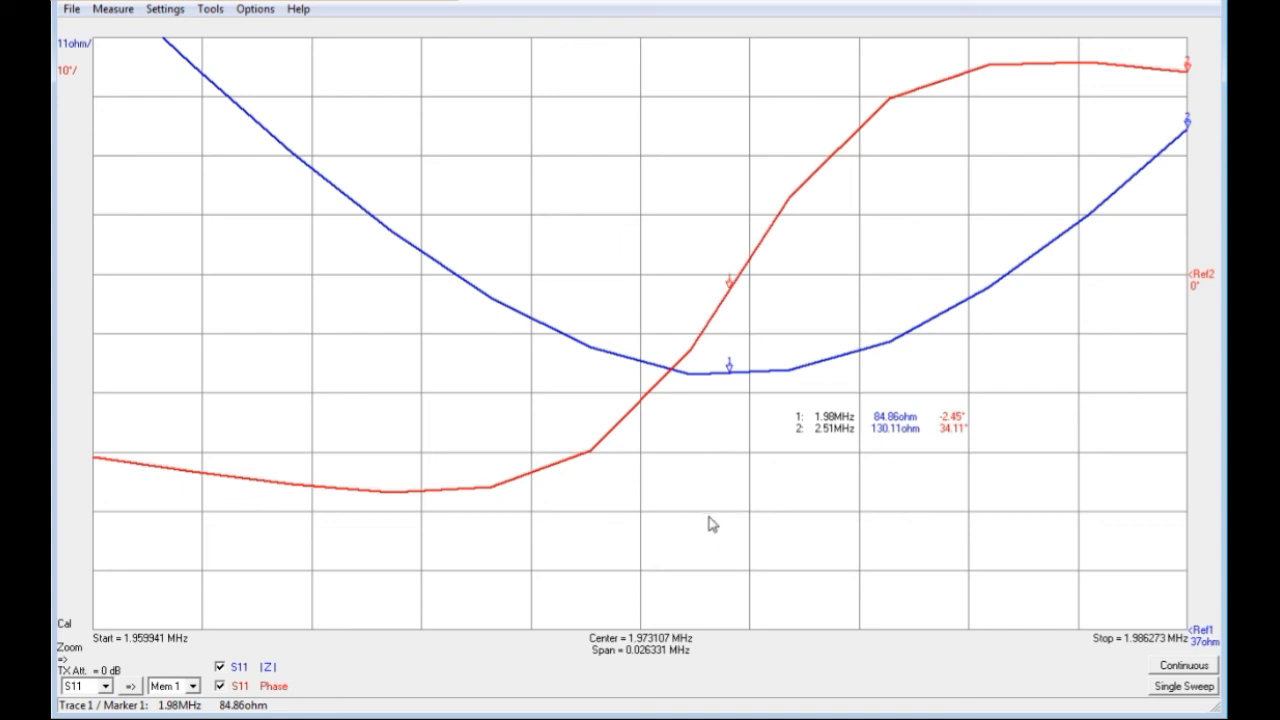
right_click(709, 515)
left_click(712, 440)
mouse_move(731, 371)
left_mouse_down()
mouse_move(680, 403)
mouse_move(720, 408)
mouse_move(706, 460)
left_mouse_up()
Unzoom to the full 0.1 to 5 MHz span and move the marker readout to a clear area below the |Z| trace.
right_click(714, 436)
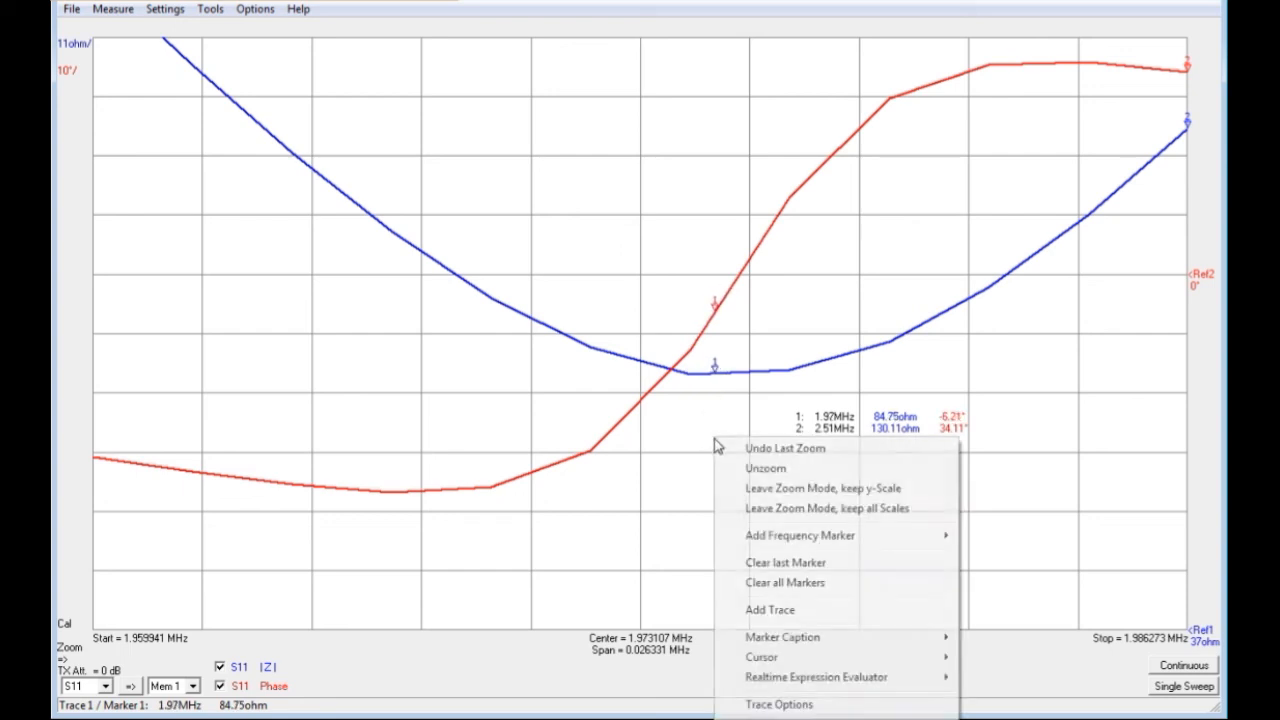
left_click(782, 472)
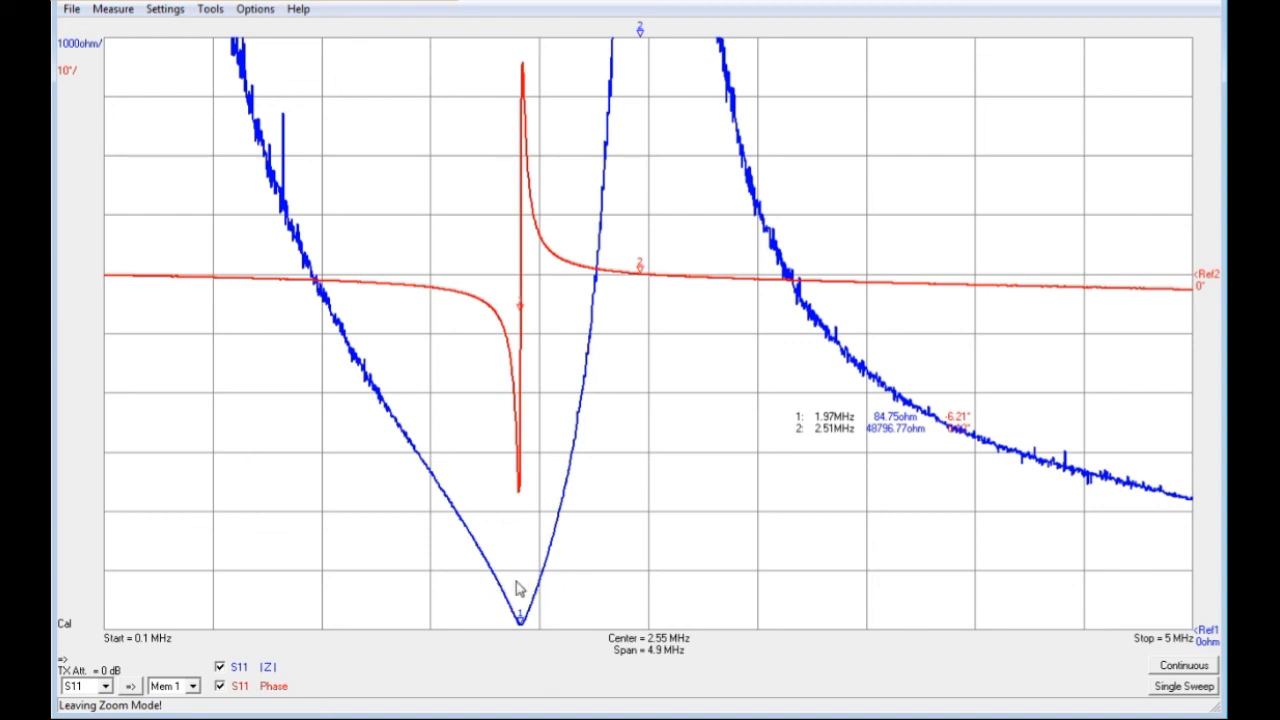
mouse_move(832, 425)
left_mouse_down()
mouse_move(723, 505)
mouse_move(729, 485)
left_mouse_up()
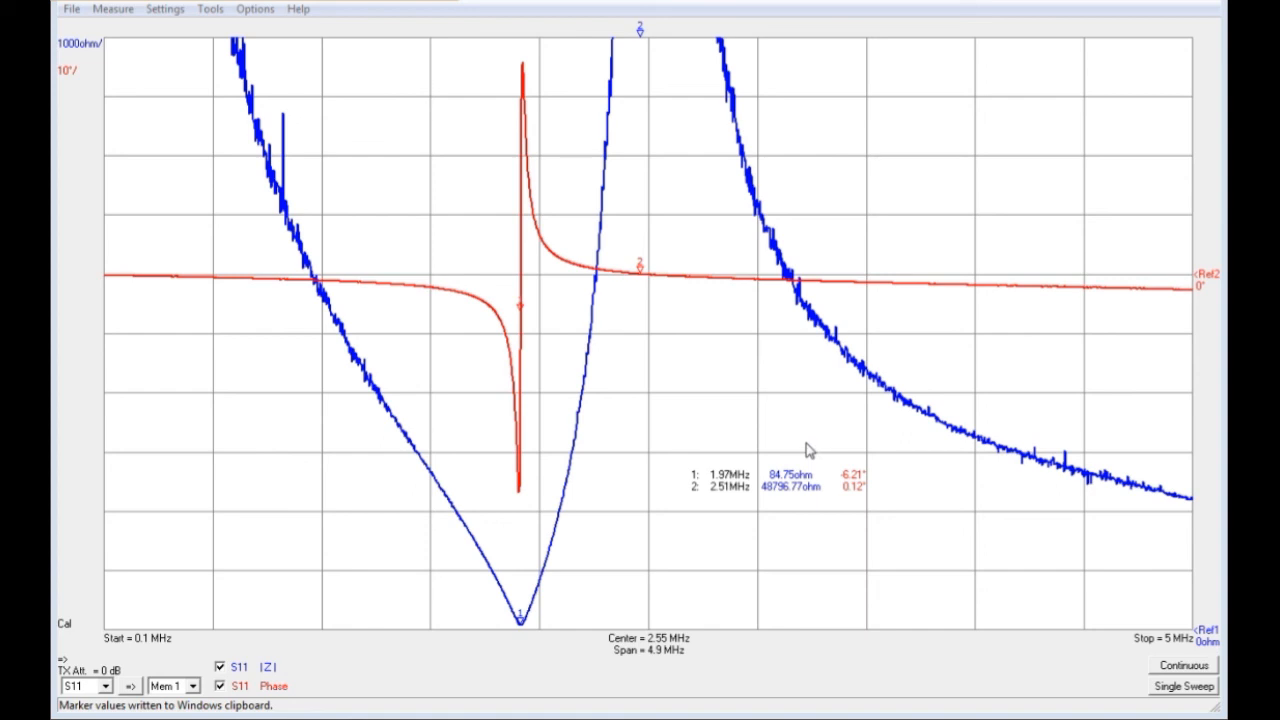
Export the S11 trace data as Magnitude-cont.Phase with the comment "Series Fed Cylindrical Coil".
left_click(72, 9)
mouse_move(102, 92)
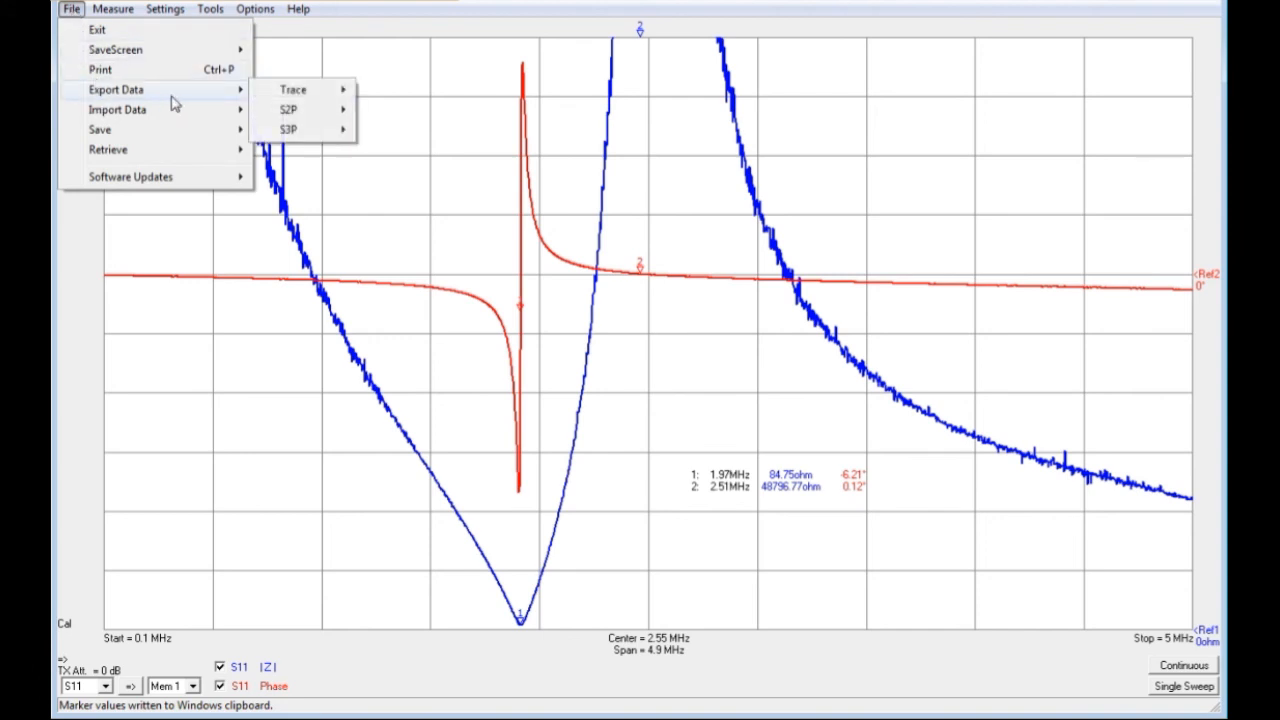
mouse_move(307, 95)
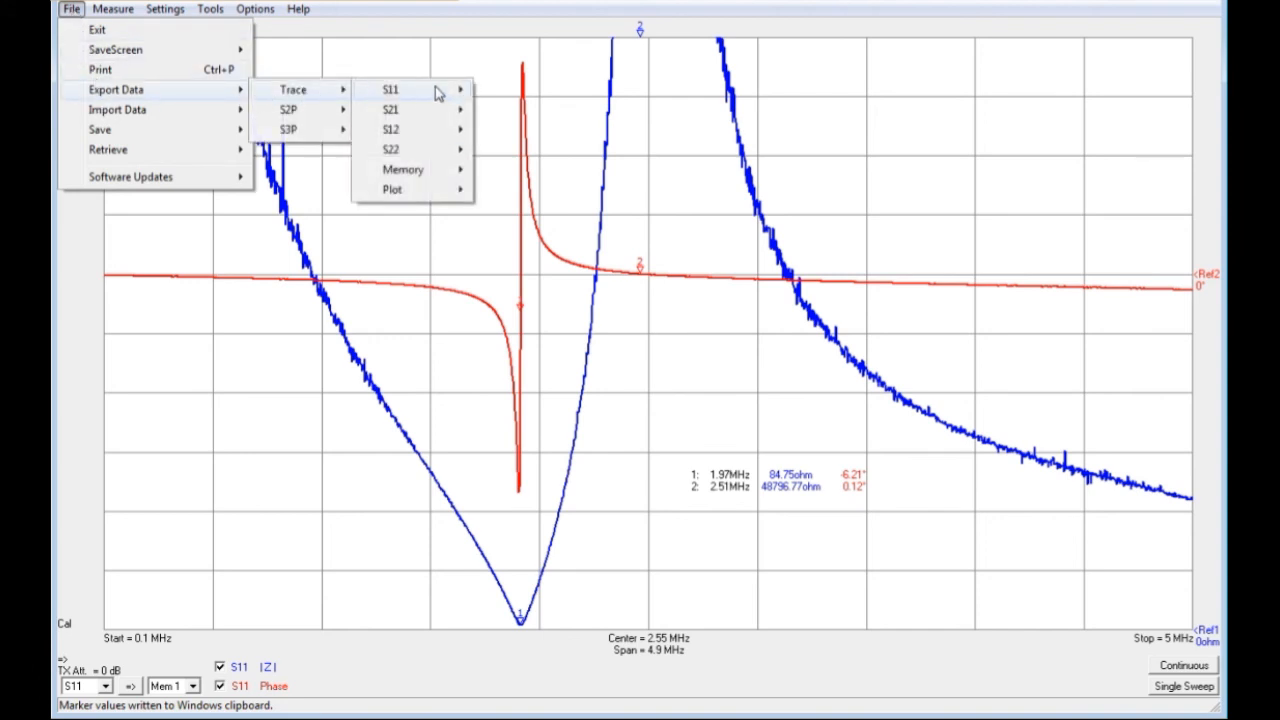
mouse_move(437, 91)
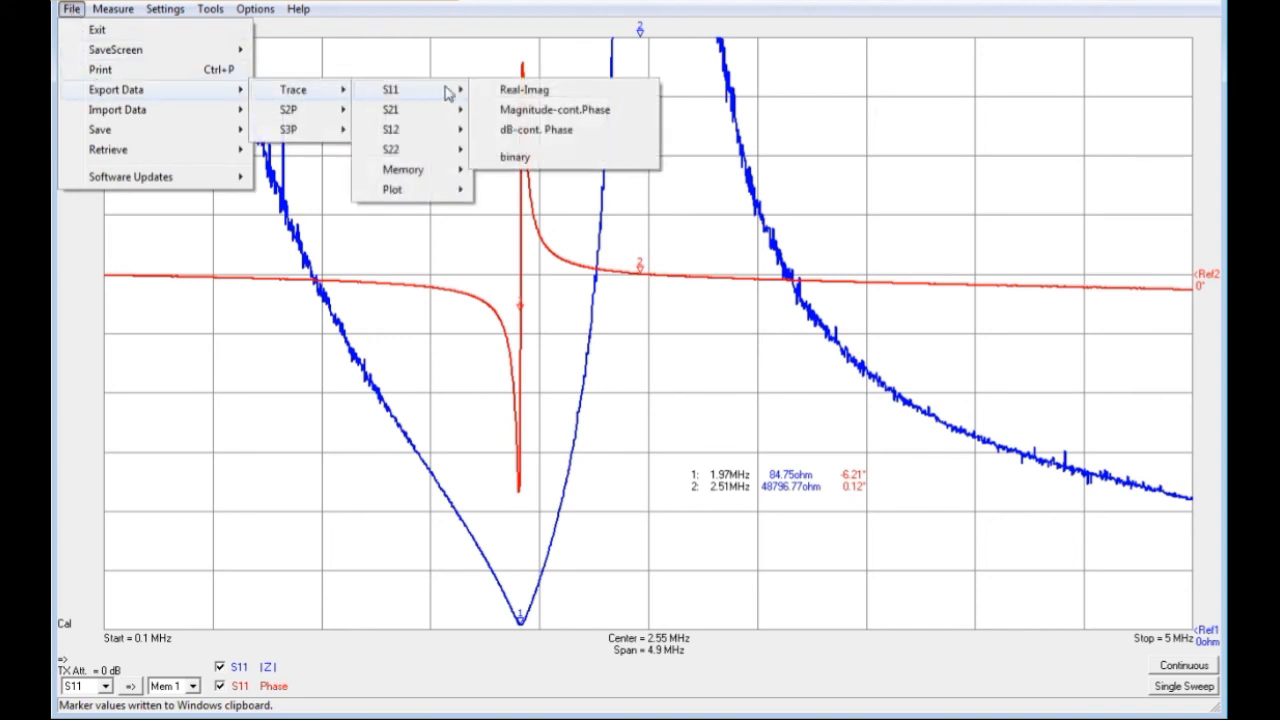
left_click(522, 117)
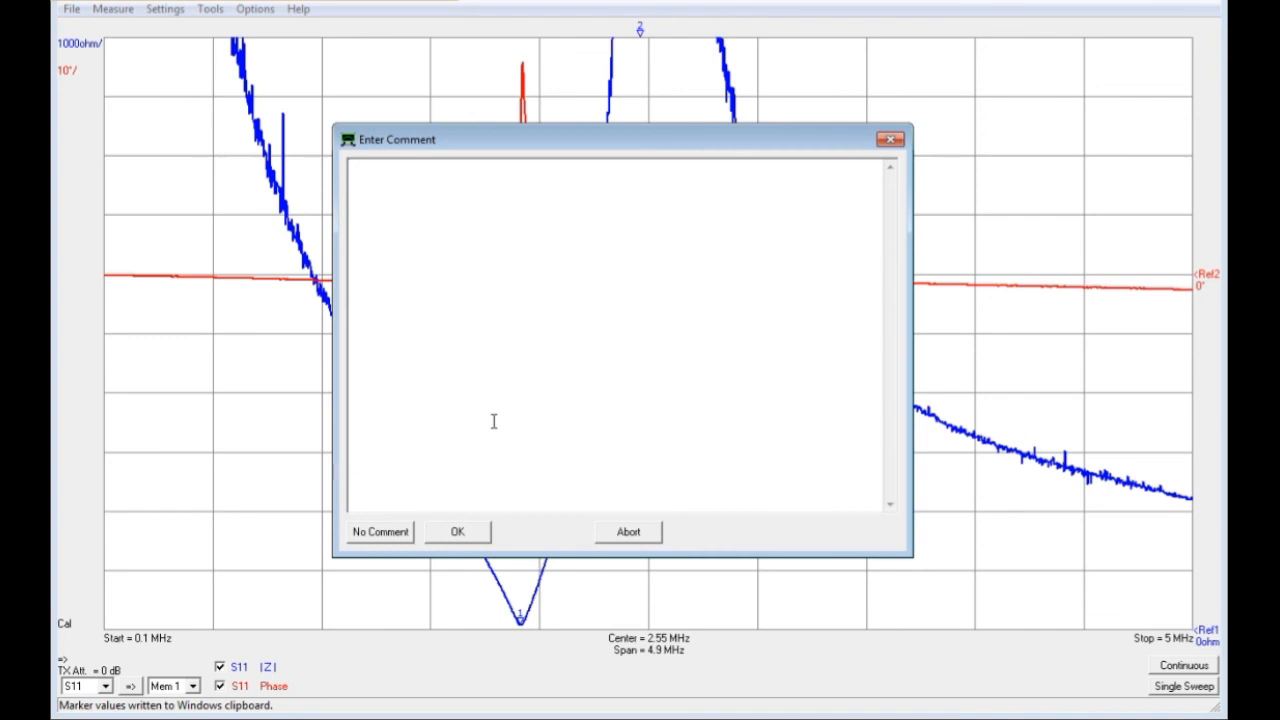
type("Series Fed Cylindrical Coil")
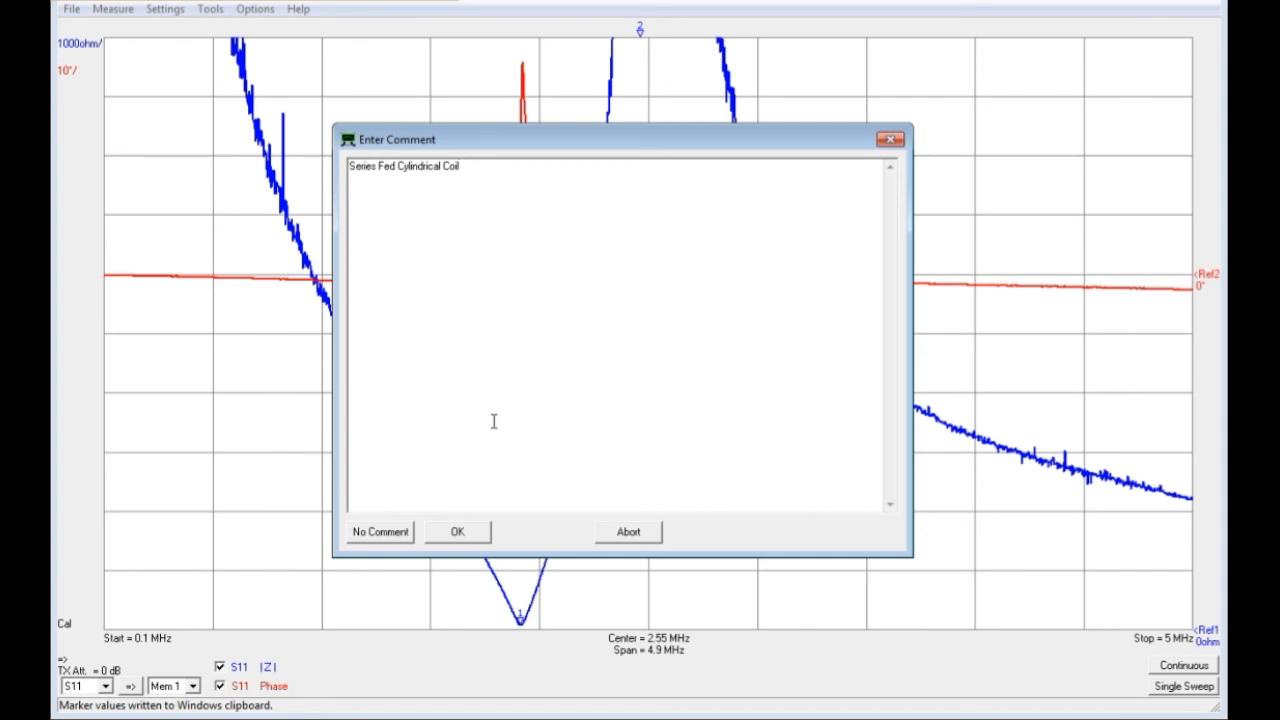
left_click(466, 531)
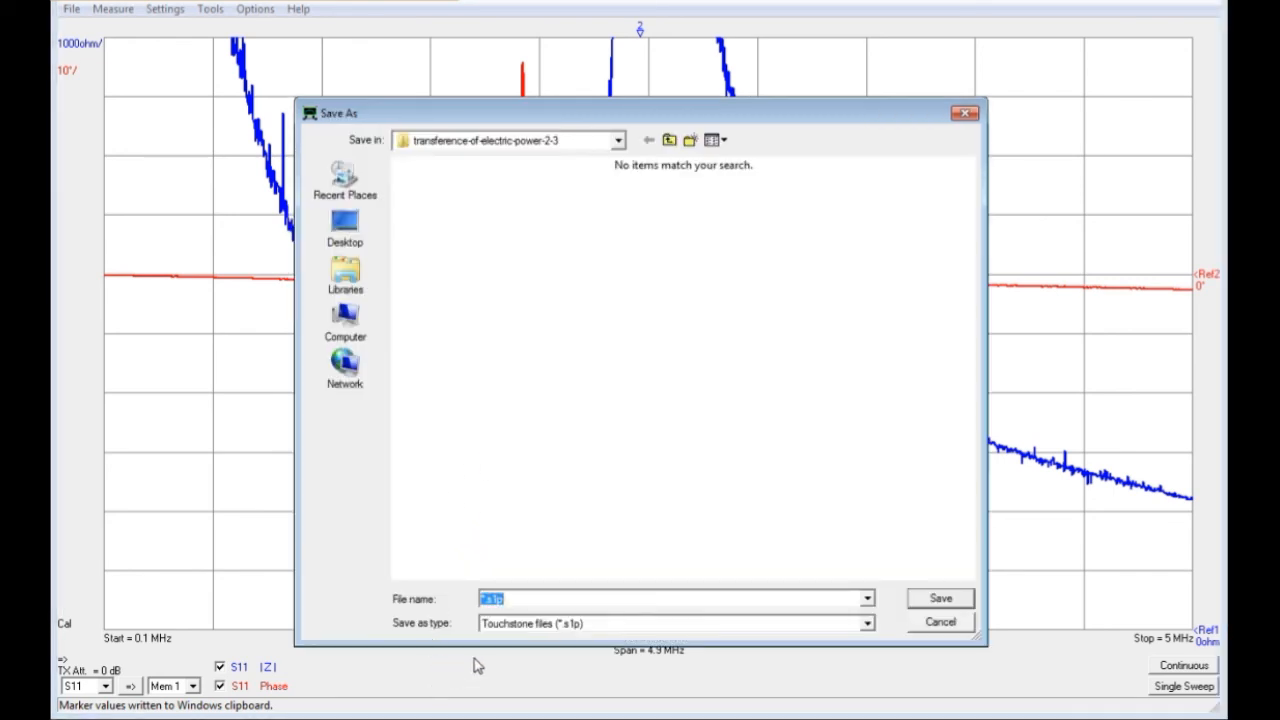
Name the exported Touchstone file SF_CC.s1p, keeping the *.s1p file type.
left_click(866, 622)
left_click(866, 620)
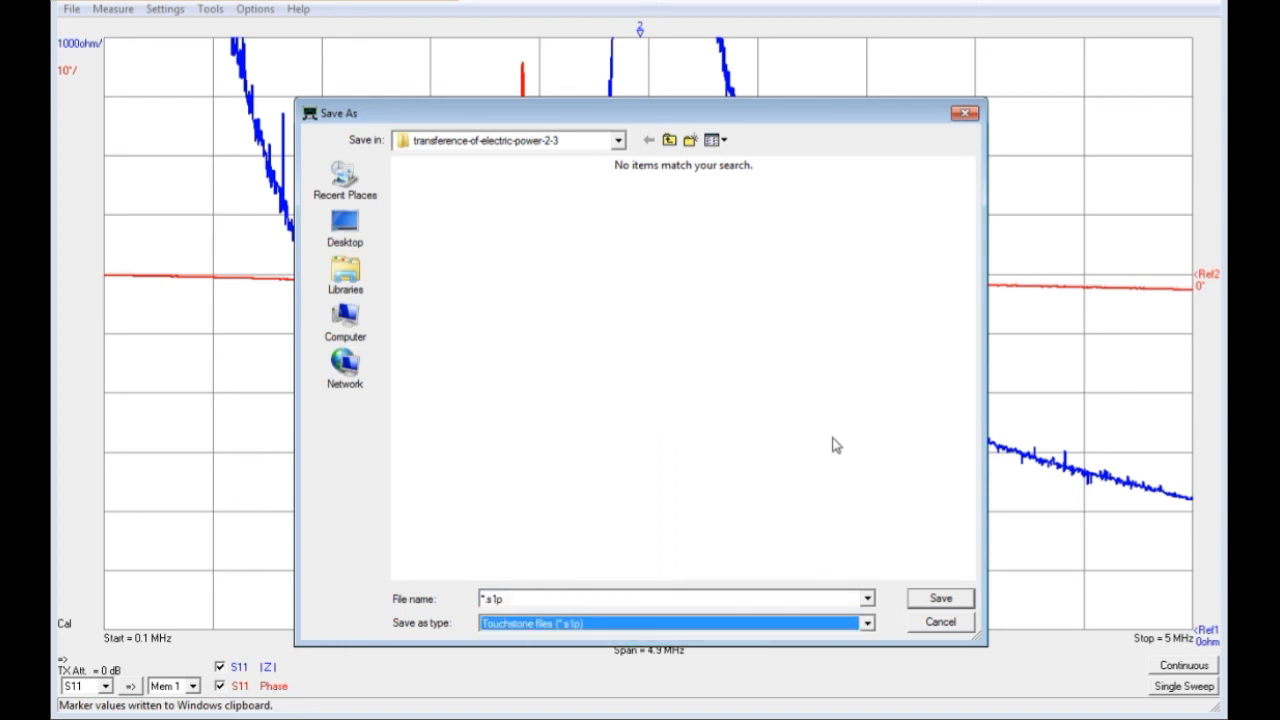
double_click(482, 598)
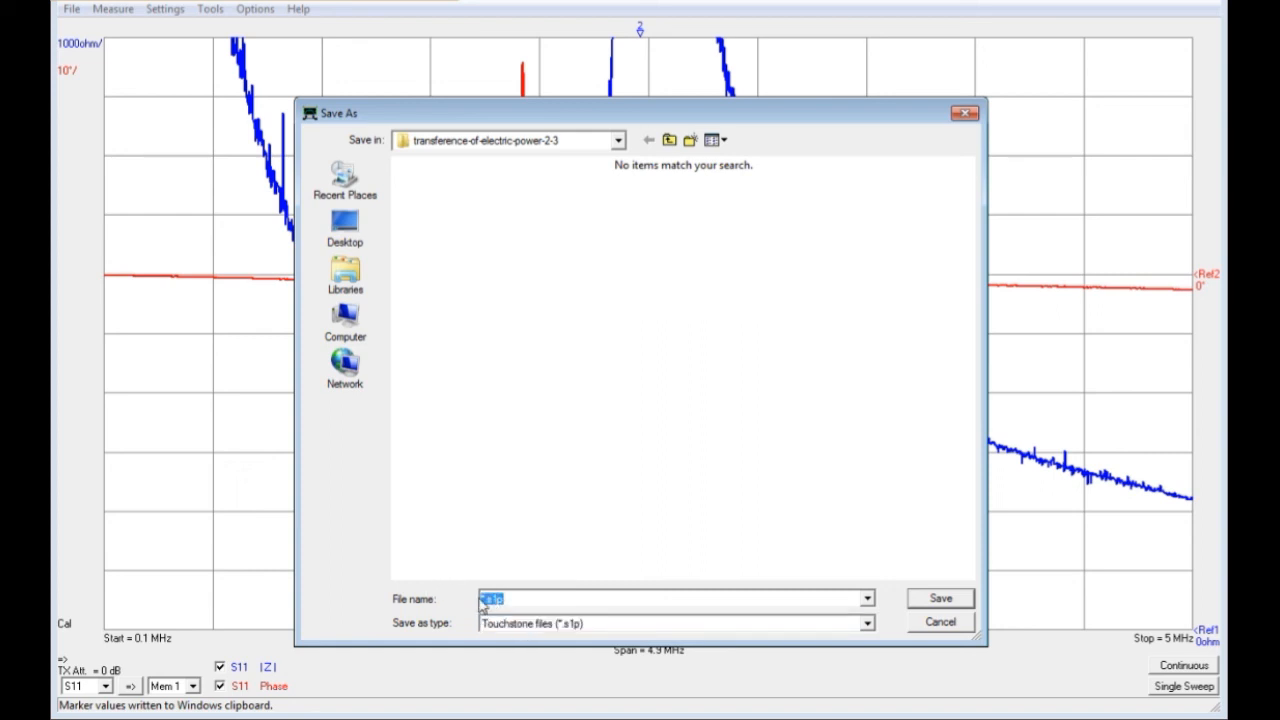
left_click(489, 600)
key("BackSpace")
type("SF_CC_2")
key("BackSpace")
key("BackSpace")
Choose the Desktop as the destination folder and save the exported S11 file there.
left_click(618, 140)
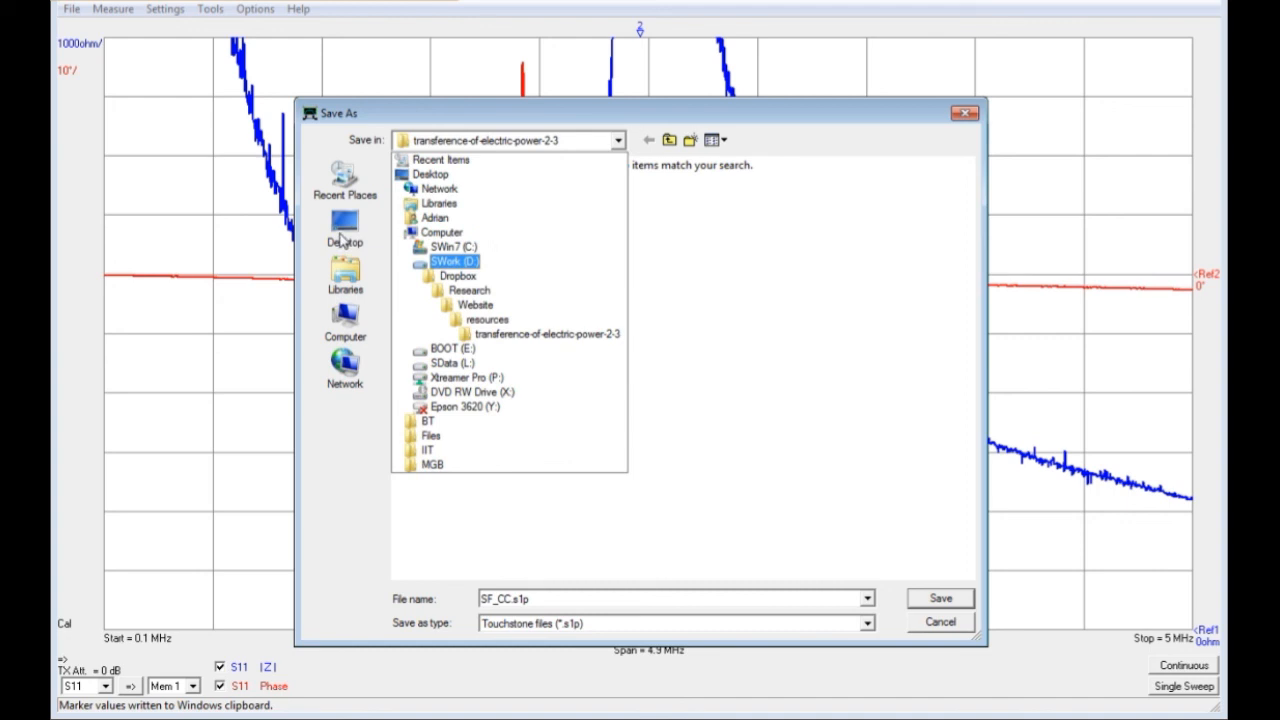
left_click(338, 242)
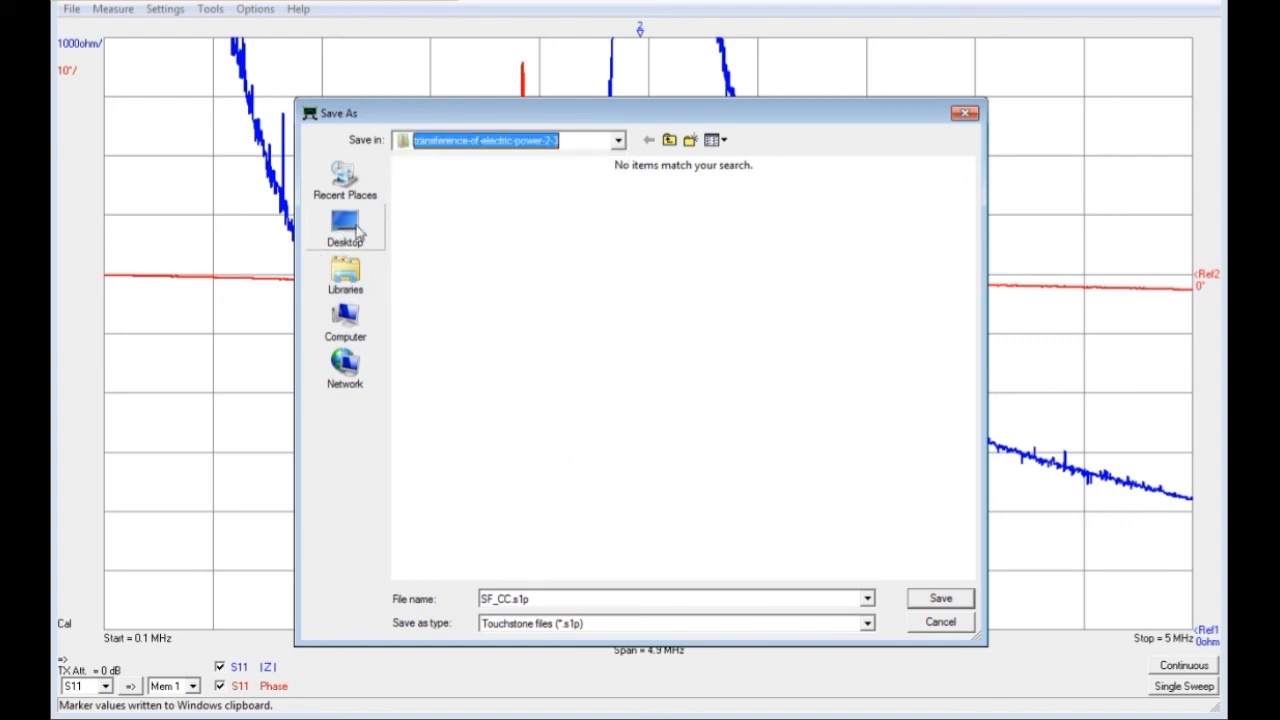
left_click(338, 222)
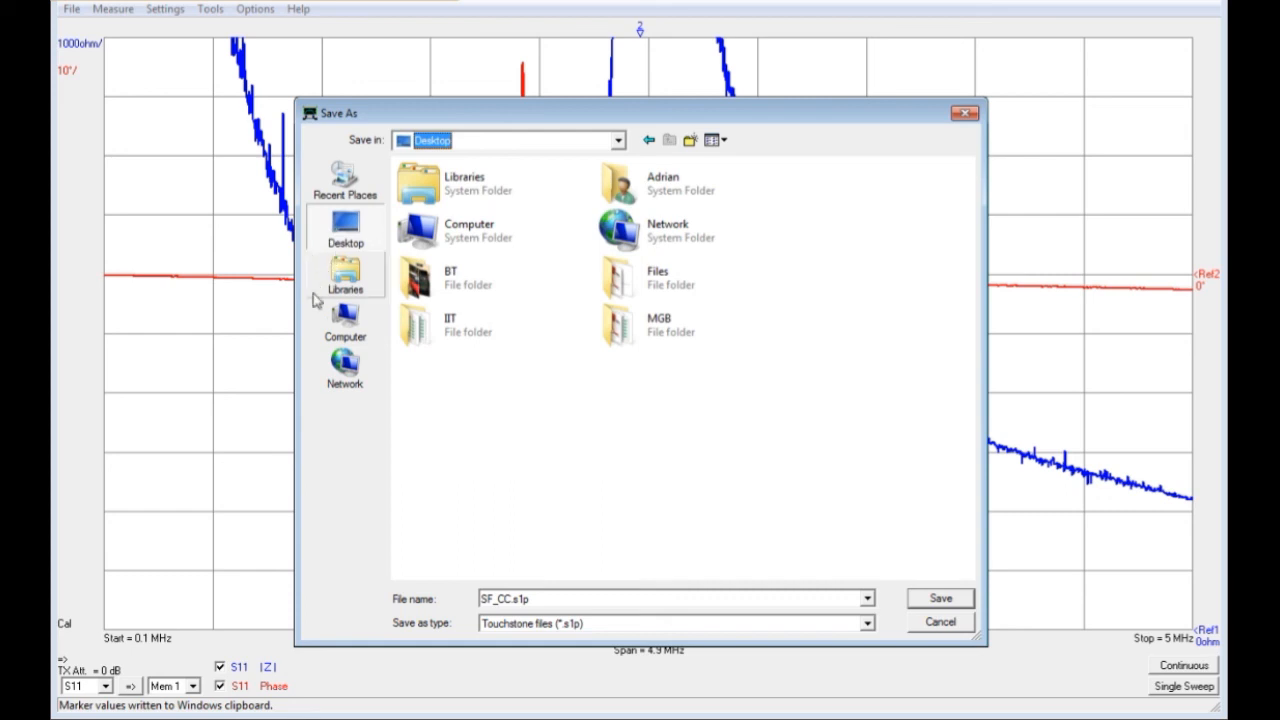
left_click(917, 601)
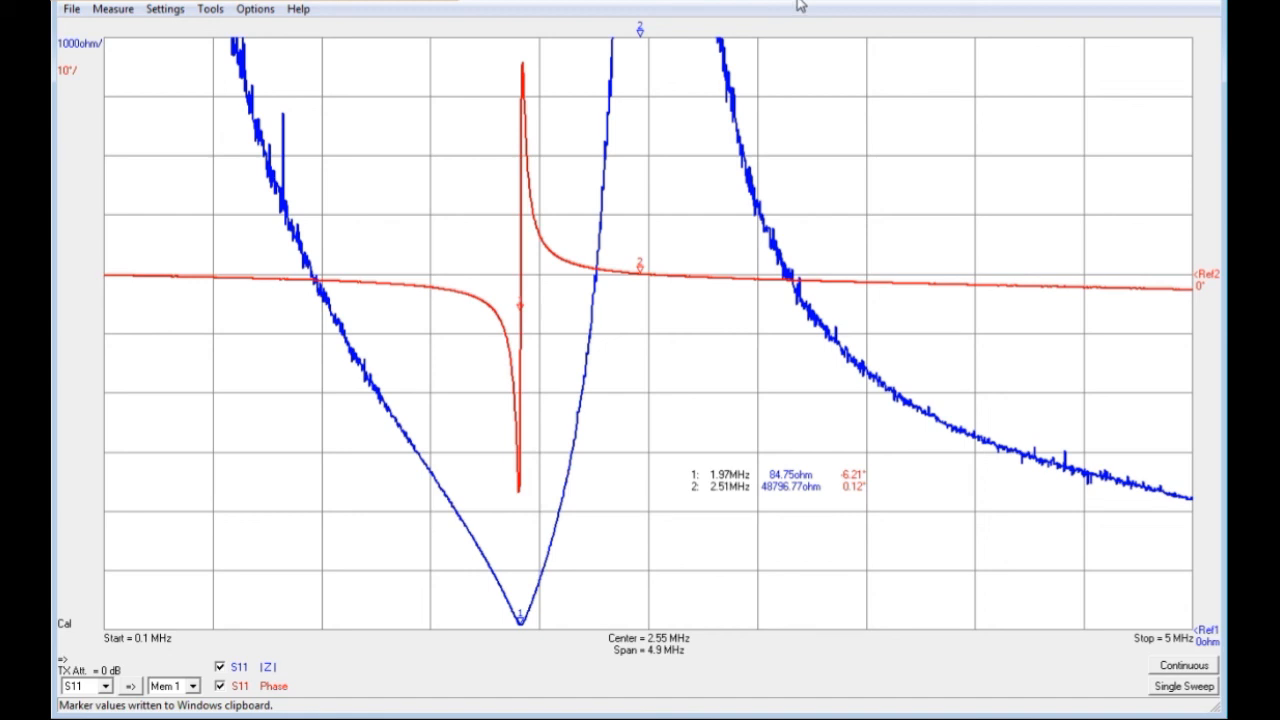
Run a single S11 sweep, then open the s1p import drag-drop target and place its window fully in view over the plot.
left_click(1200, 690)
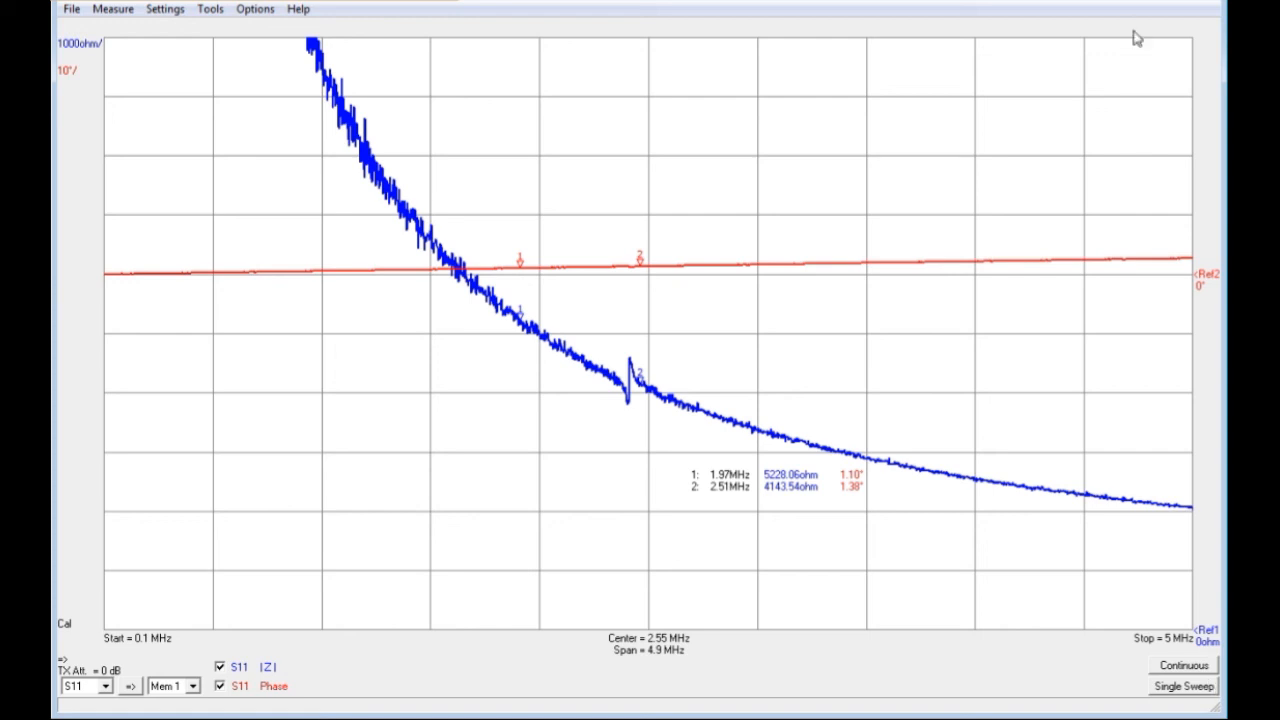
left_click(68, 12)
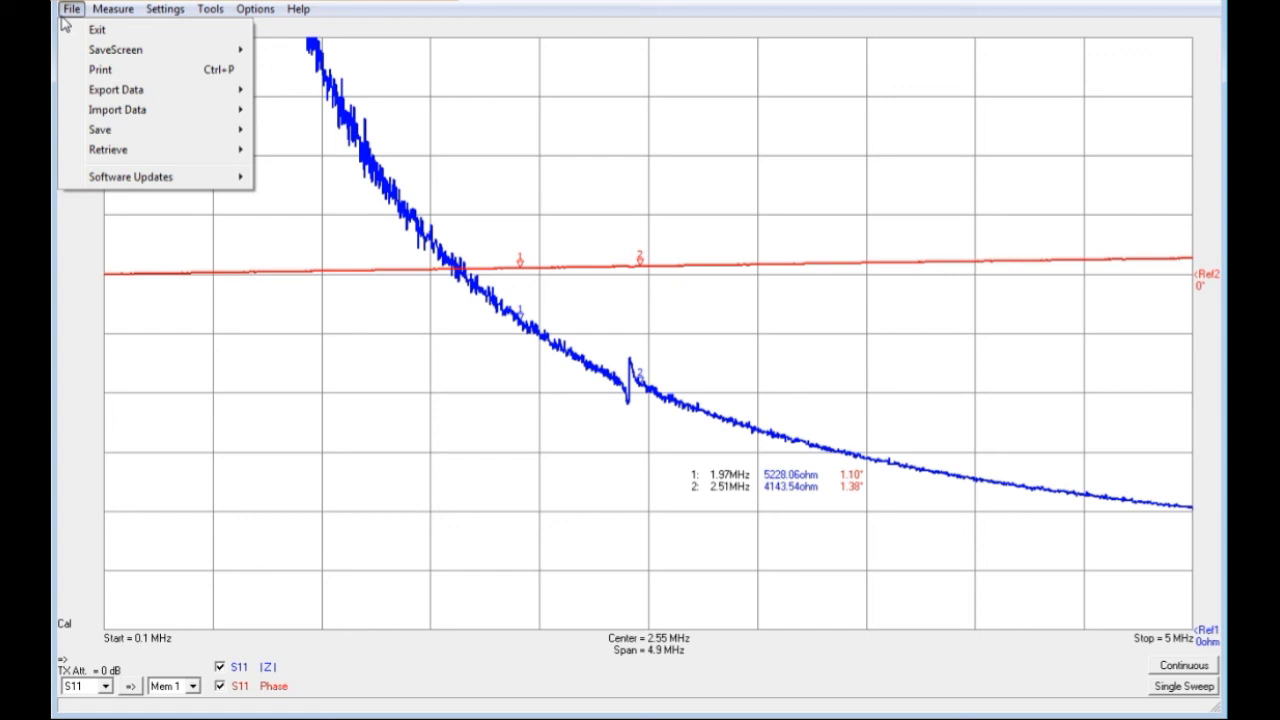
mouse_move(100, 112)
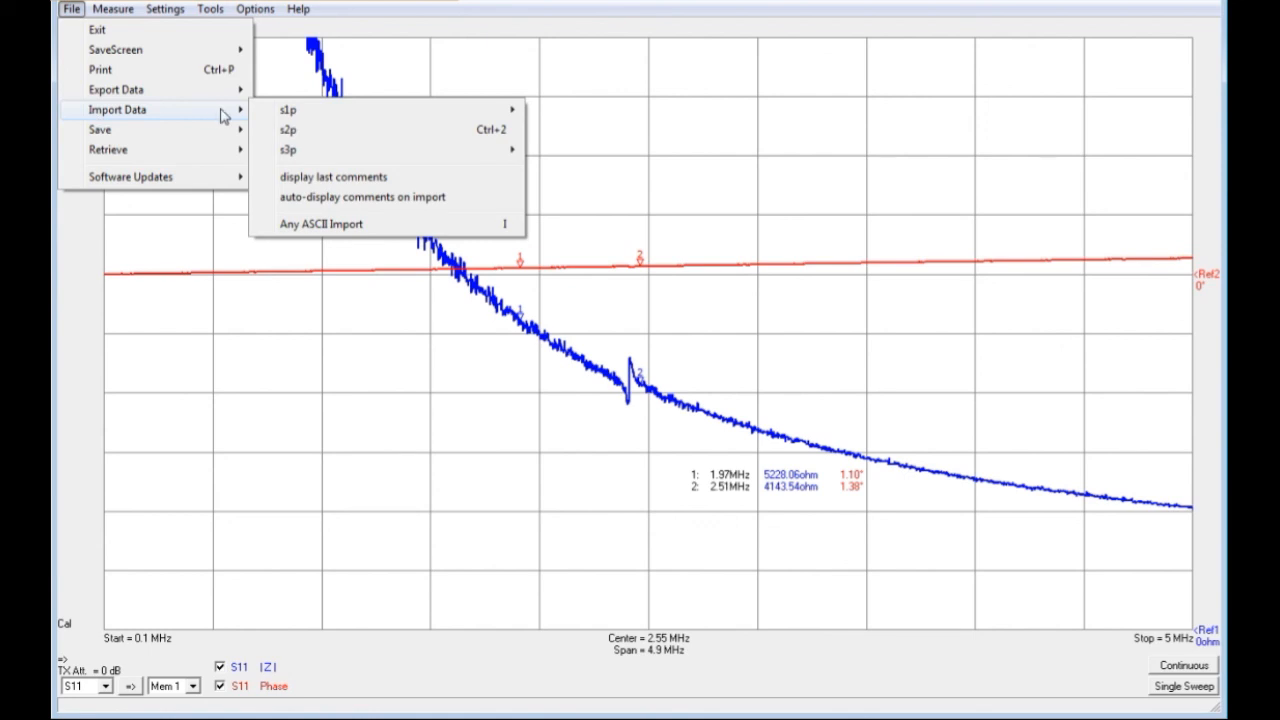
mouse_move(296, 114)
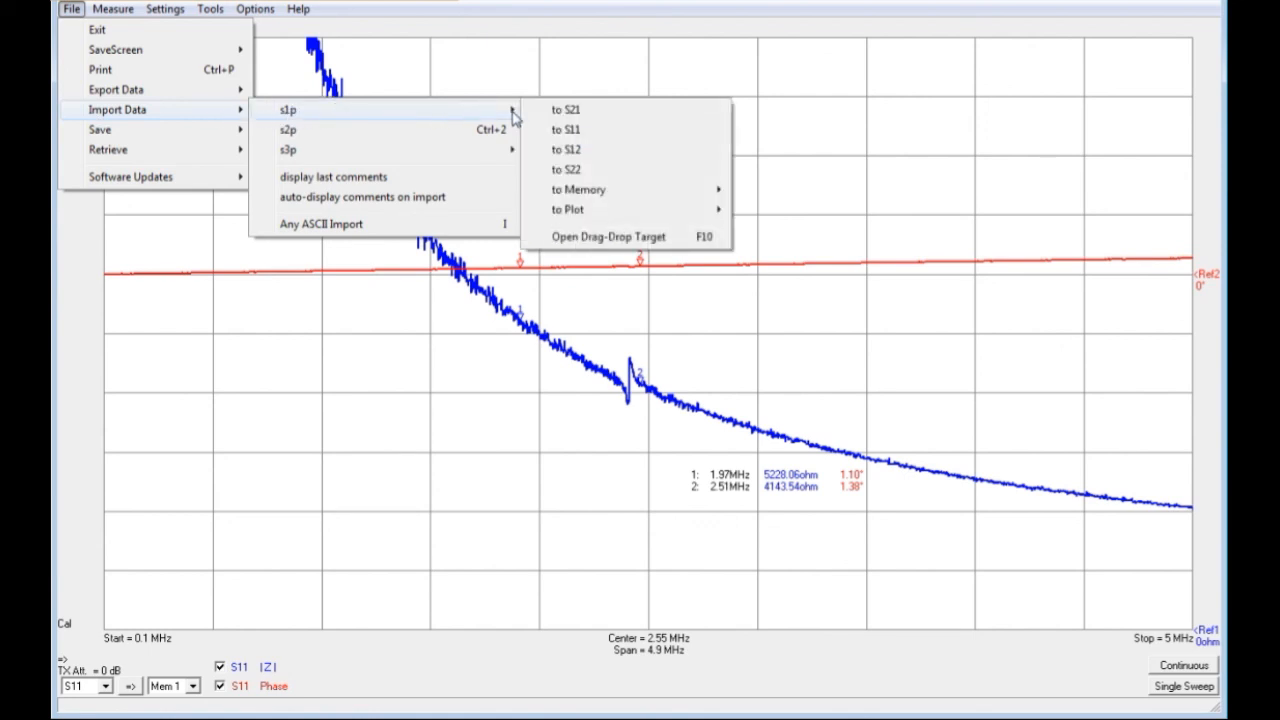
left_click(563, 247)
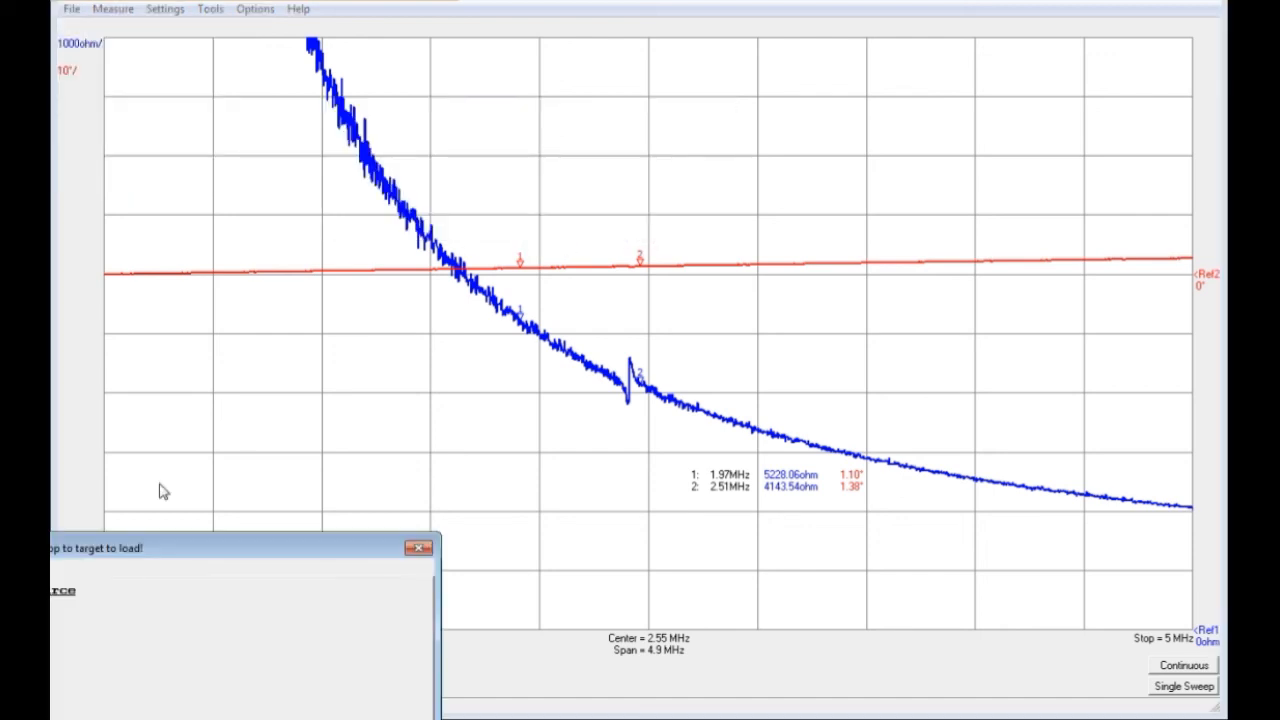
left_click_drag(200, 552, 921, 83)
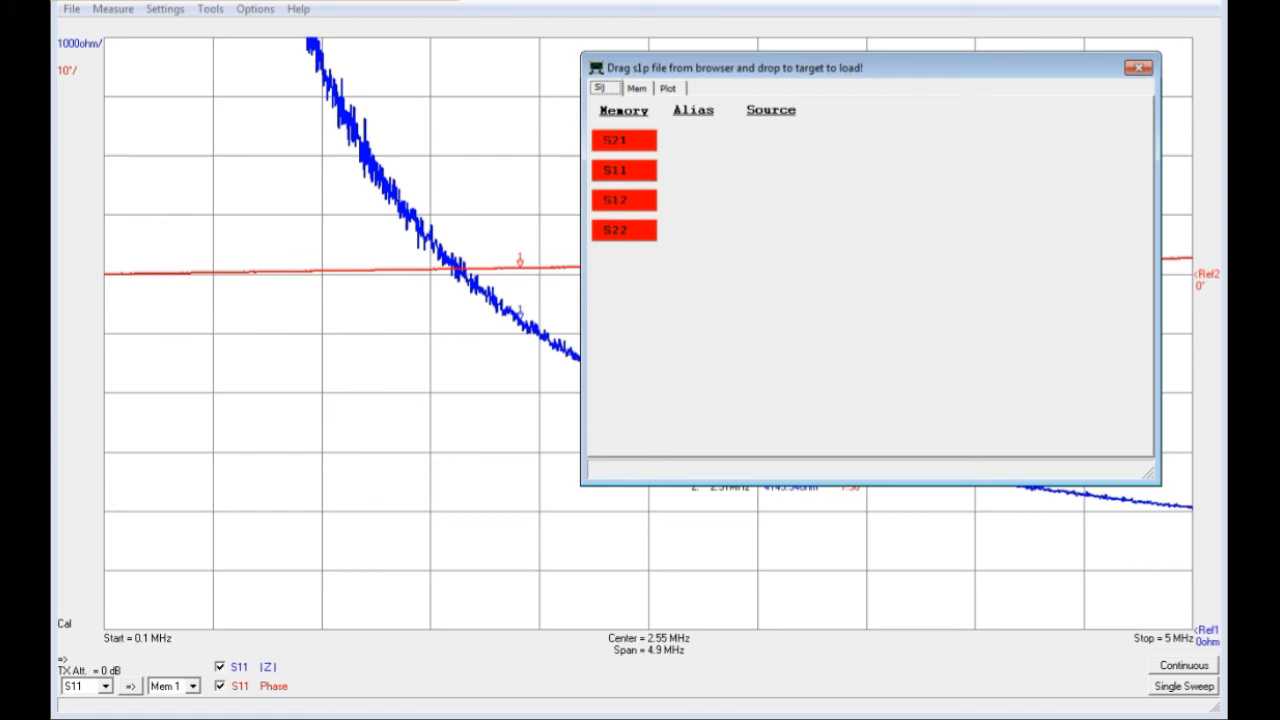
Load SF_CC.s1p from the Desktop into S11 and move the import target window clear of the plot.
left_click_drag(137, 718, 630, 177)
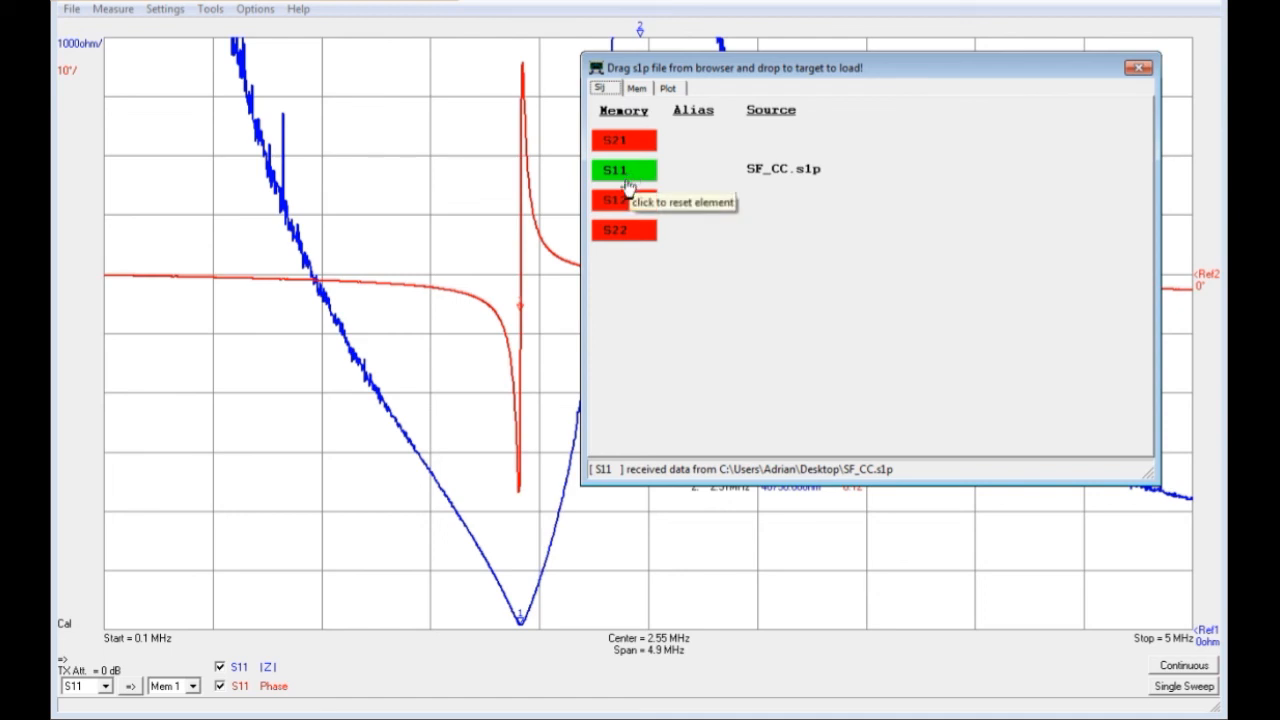
mouse_move(752, 68)
left_mouse_down()
mouse_move(790, 140)
mouse_move(1279, 335)
mouse_move(1279, 380)
left_mouse_up()
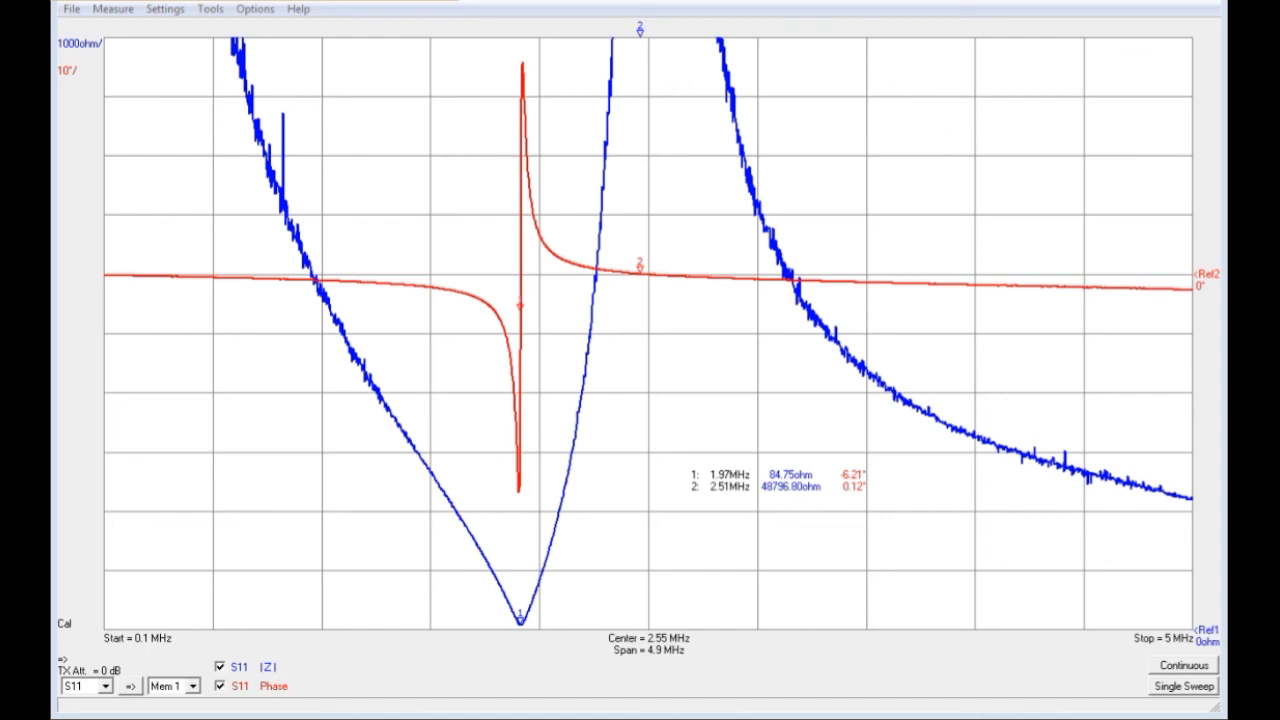
left_click(834, 438)
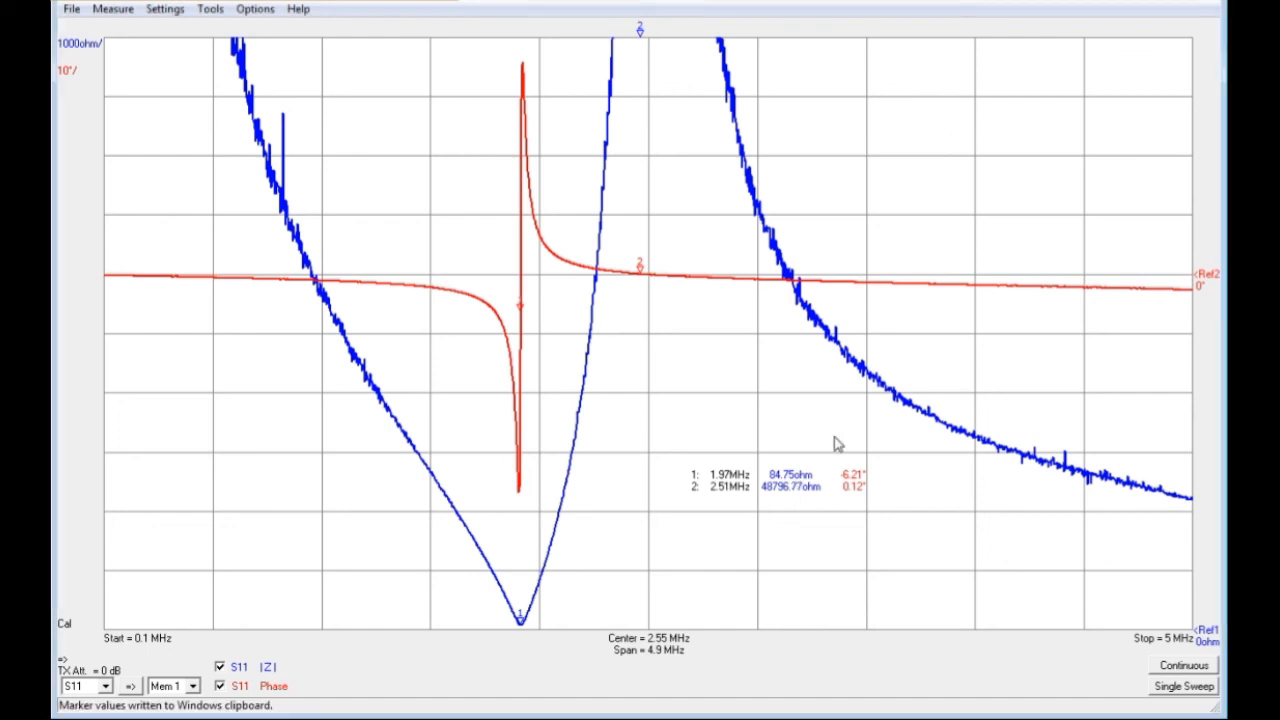